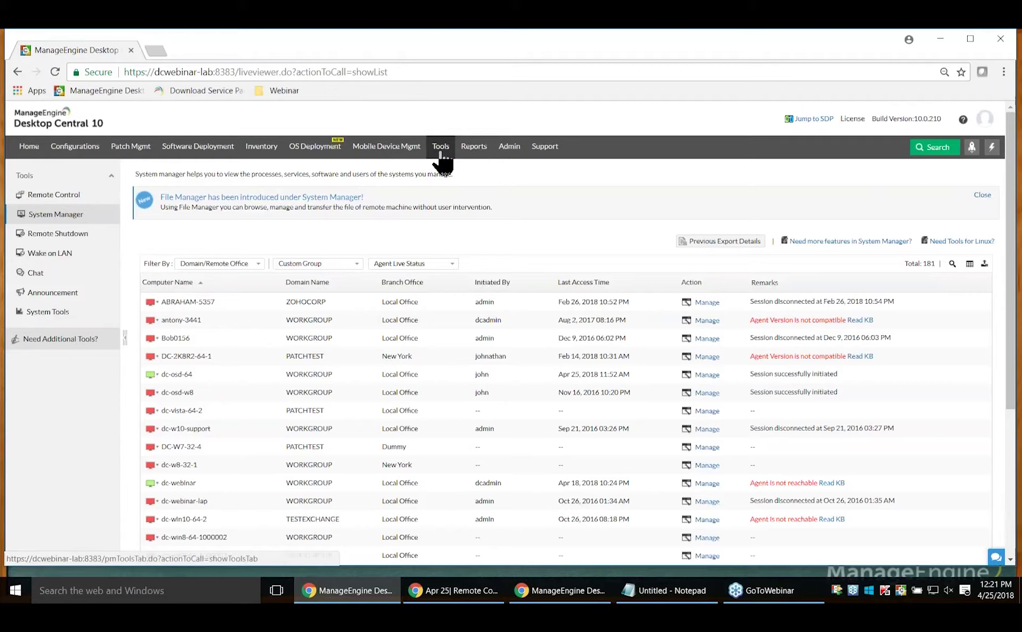
Open the Chat tool from the tools overview page
left_click(441, 155)
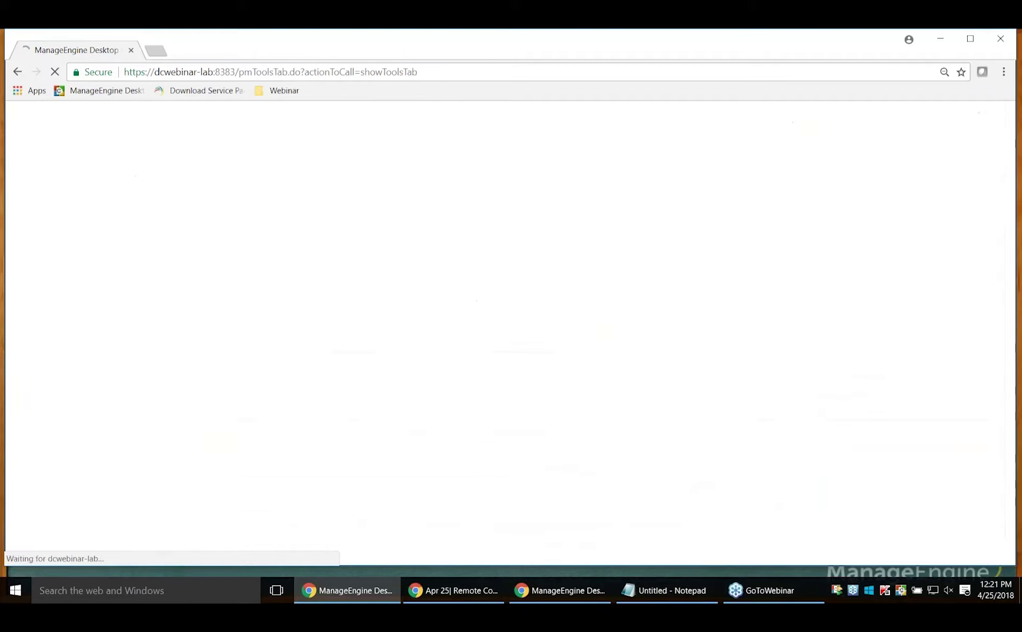
left_click(603, 353)
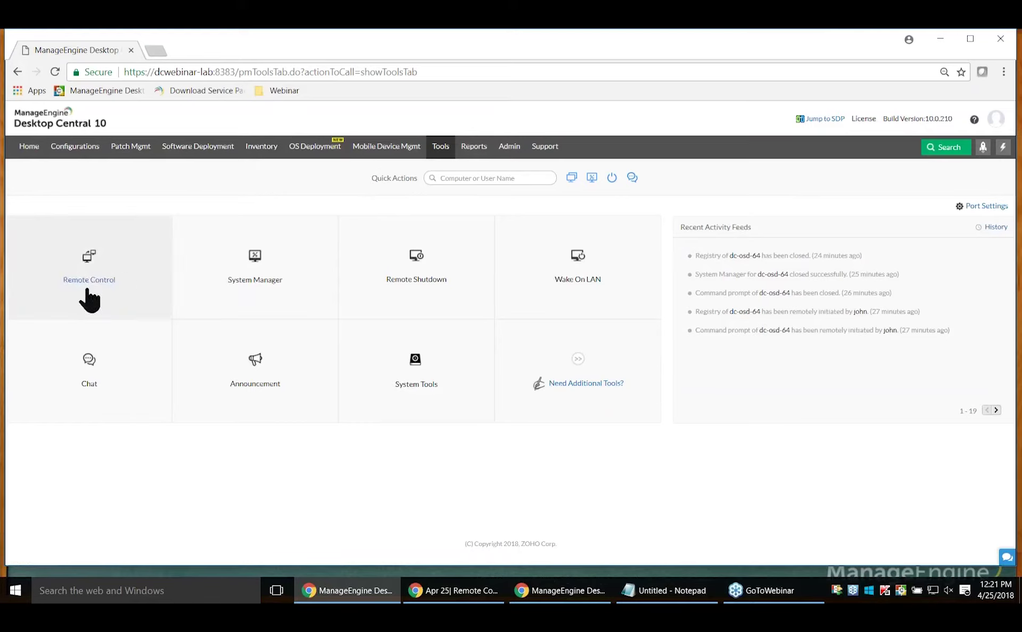
left_click(89, 365)
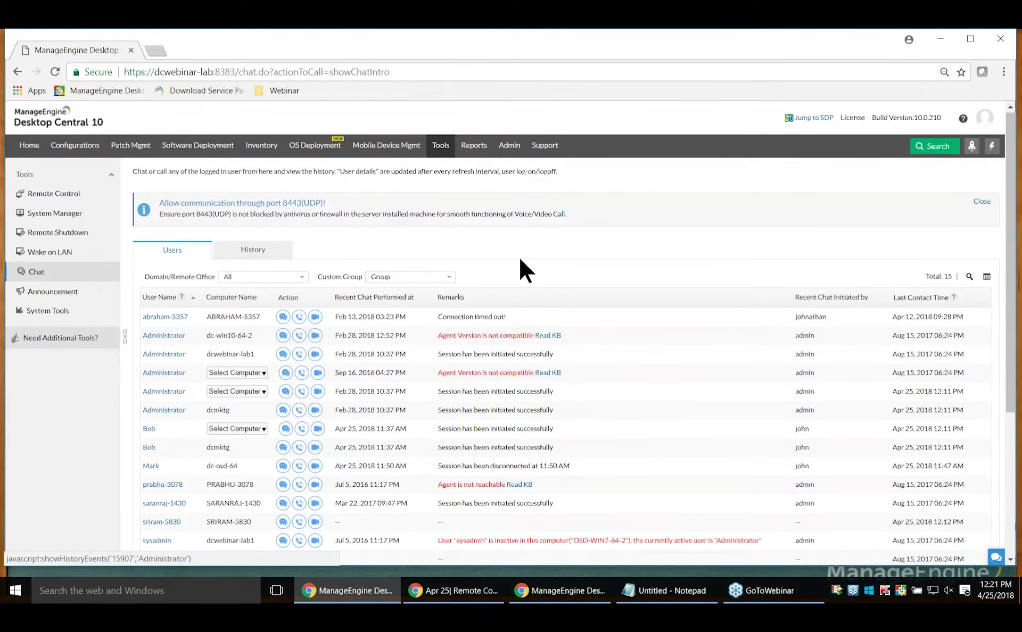
Filter the chat users list by the end user's name to find that person's entries
scroll(520, 259, "down", 1)
scroll(520, 261, "down", 2)
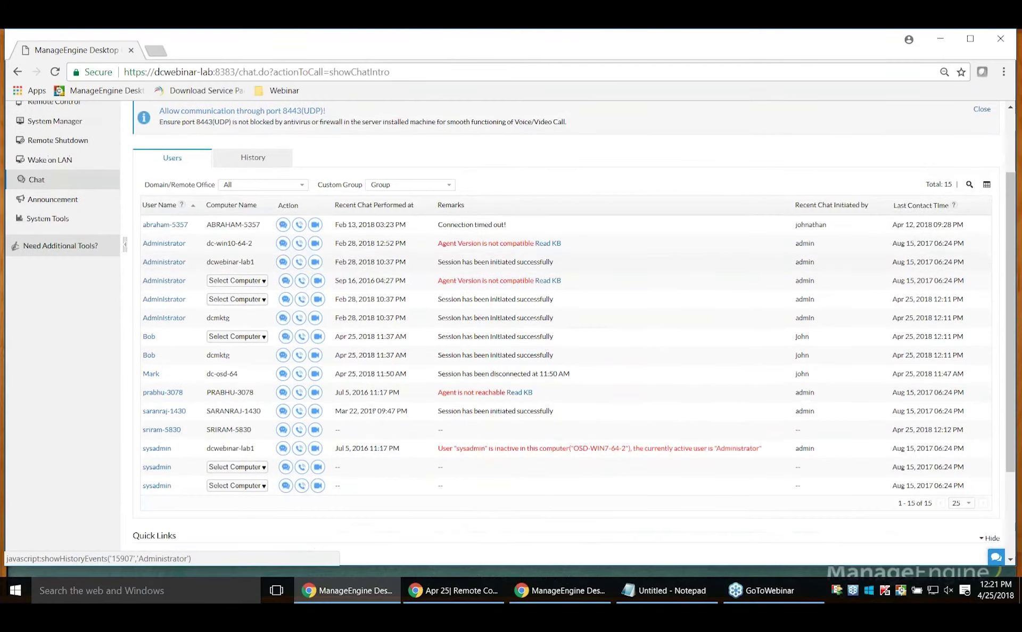
left_click(969, 185)
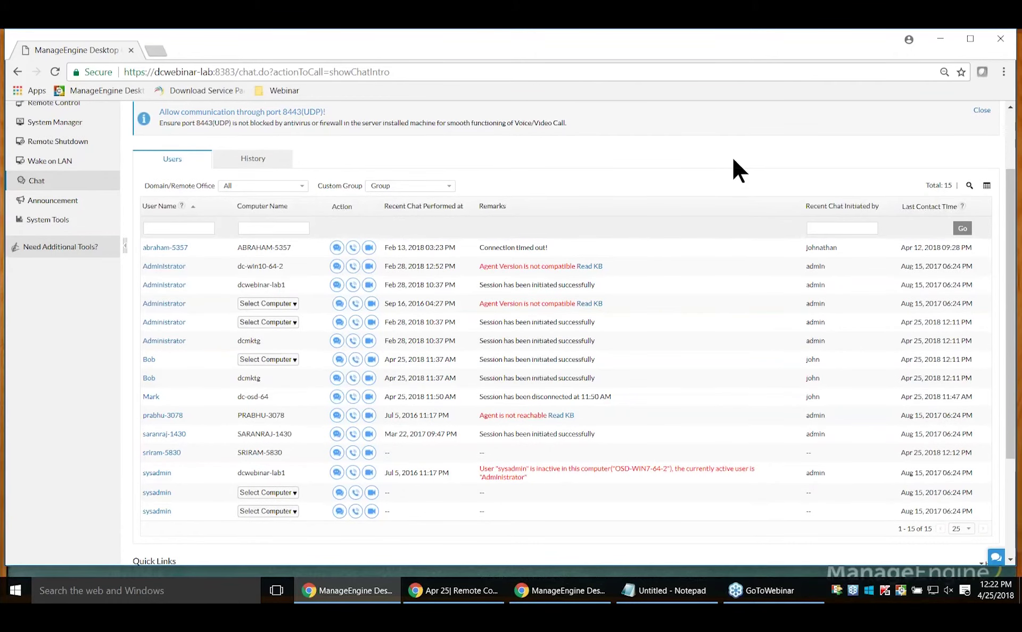
scroll(733, 160, "up", 2)
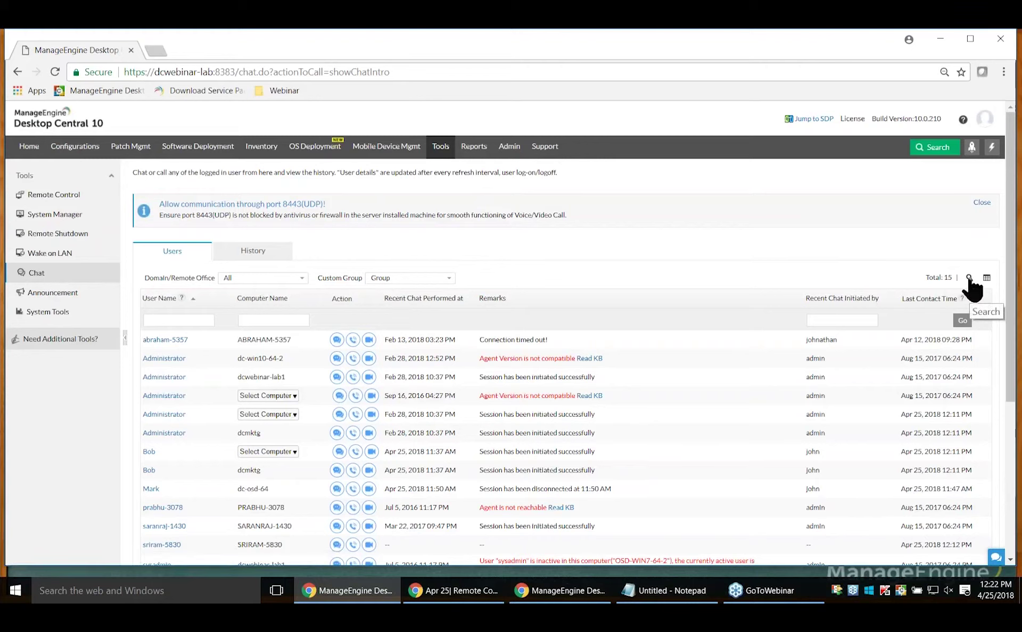
left_click(157, 319)
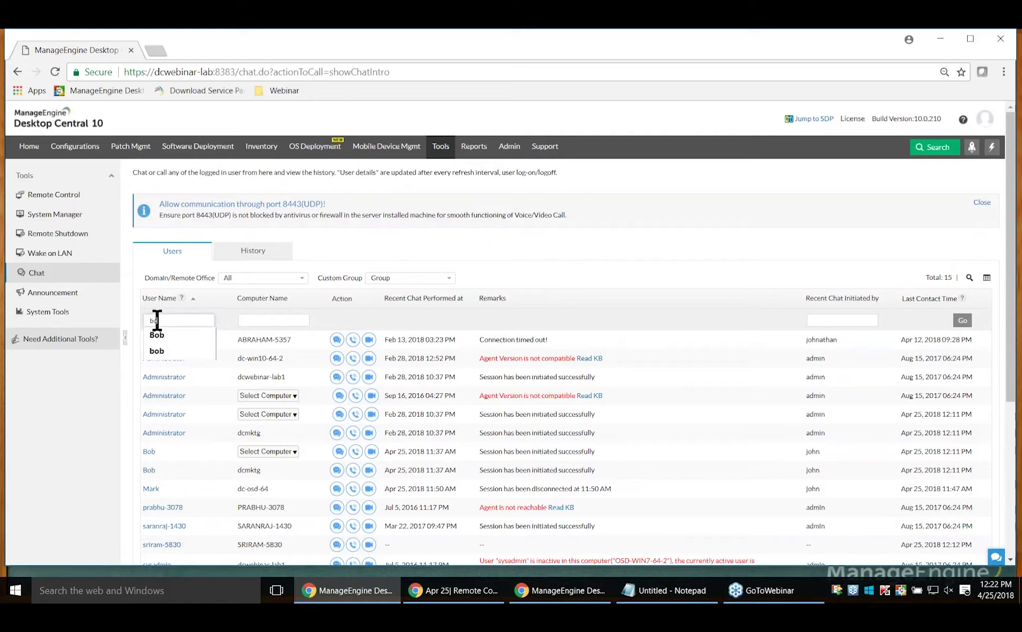
left_click(155, 333)
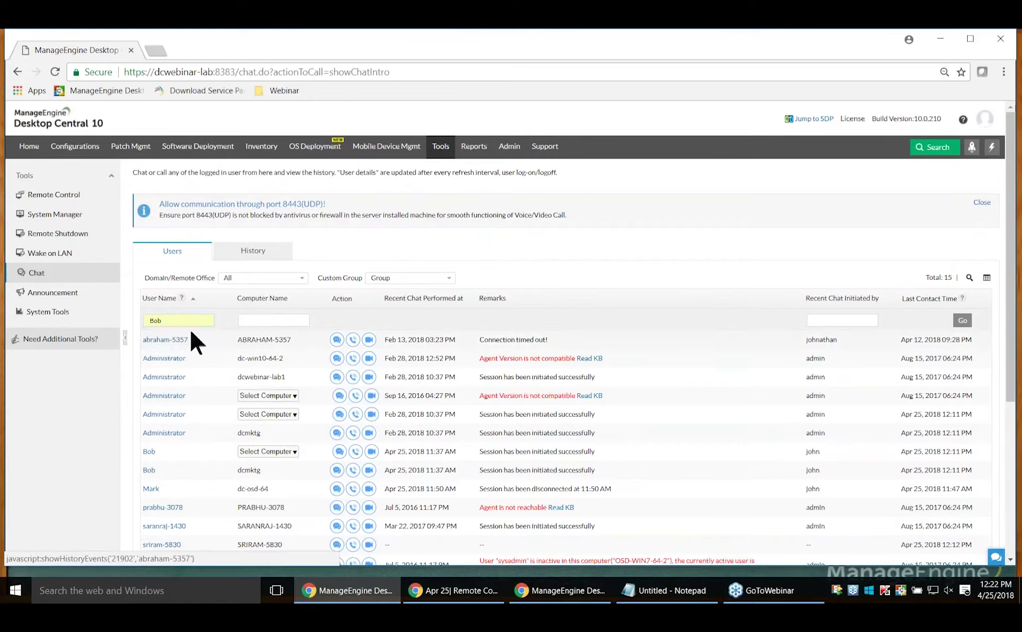
left_click(962, 321)
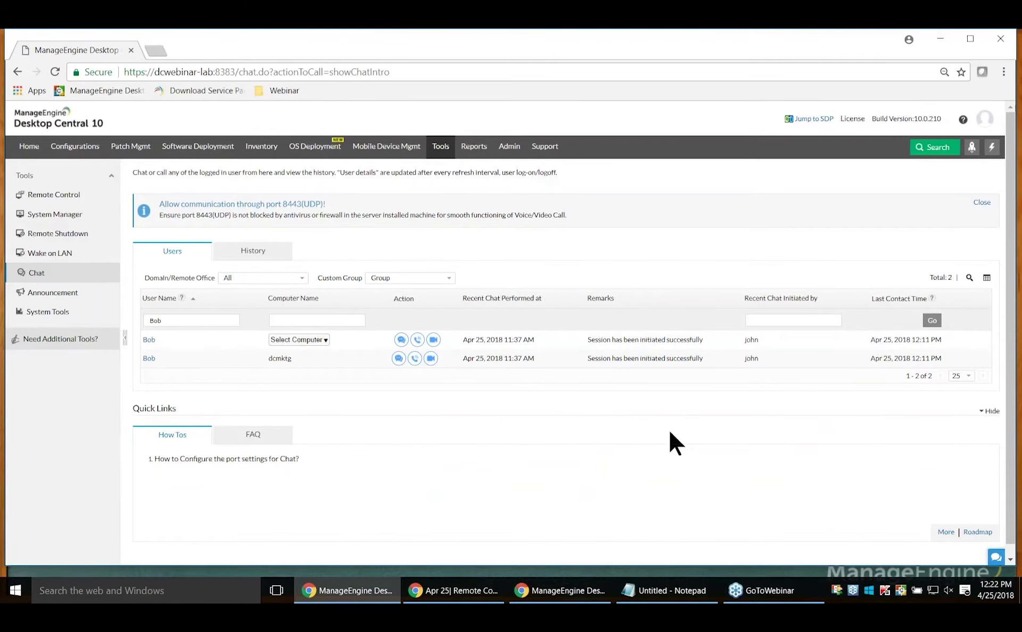
Start a text chat with the filtered user on the computer dcmktg and move the chat window toward the middle of the screen
left_click(402, 341)
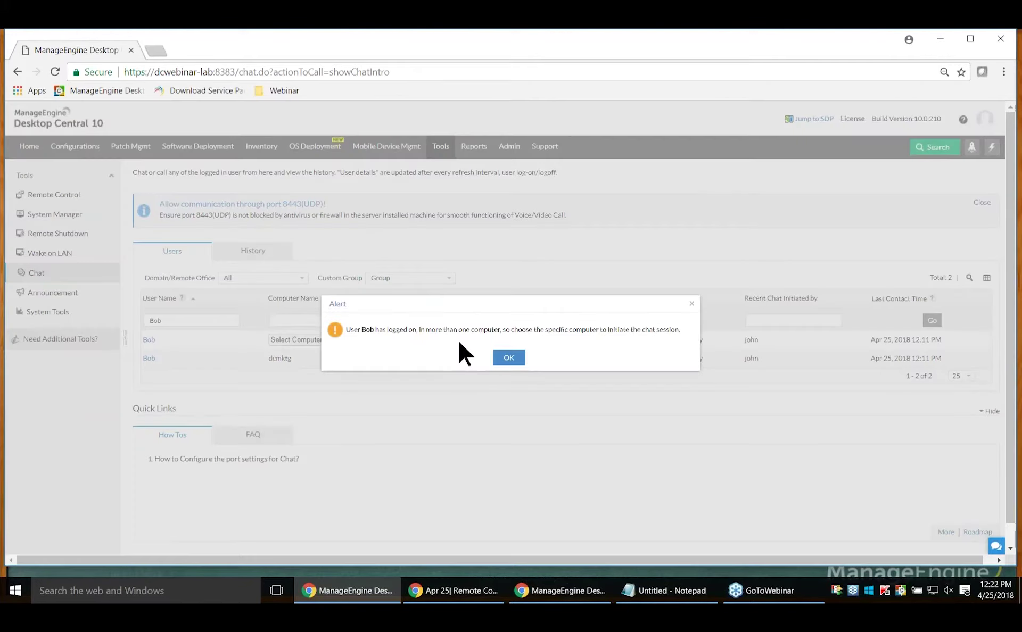
left_click(510, 360)
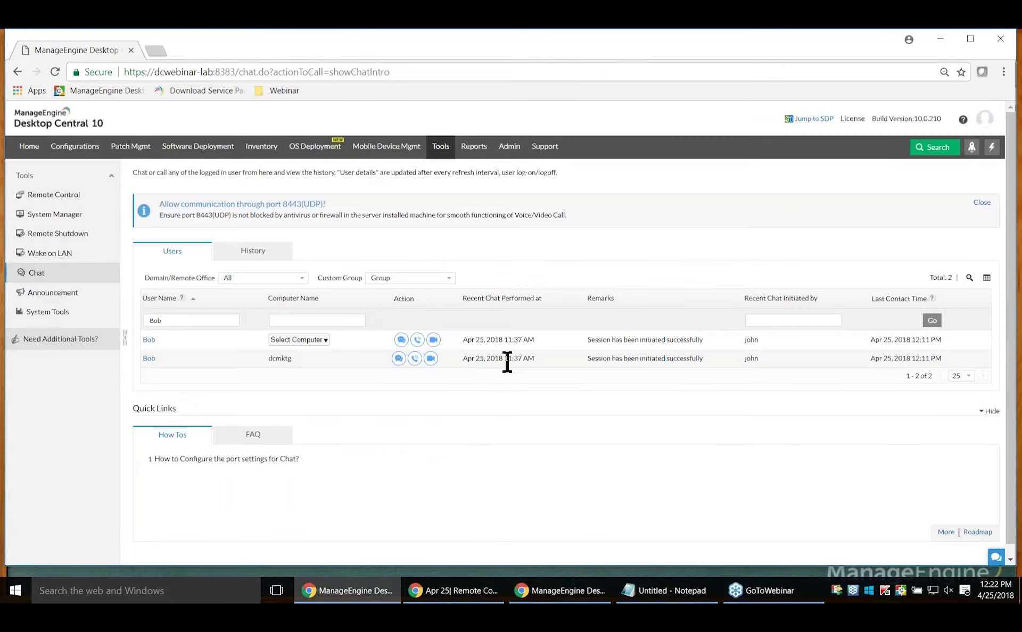
left_click(326, 340)
left_click(398, 359)
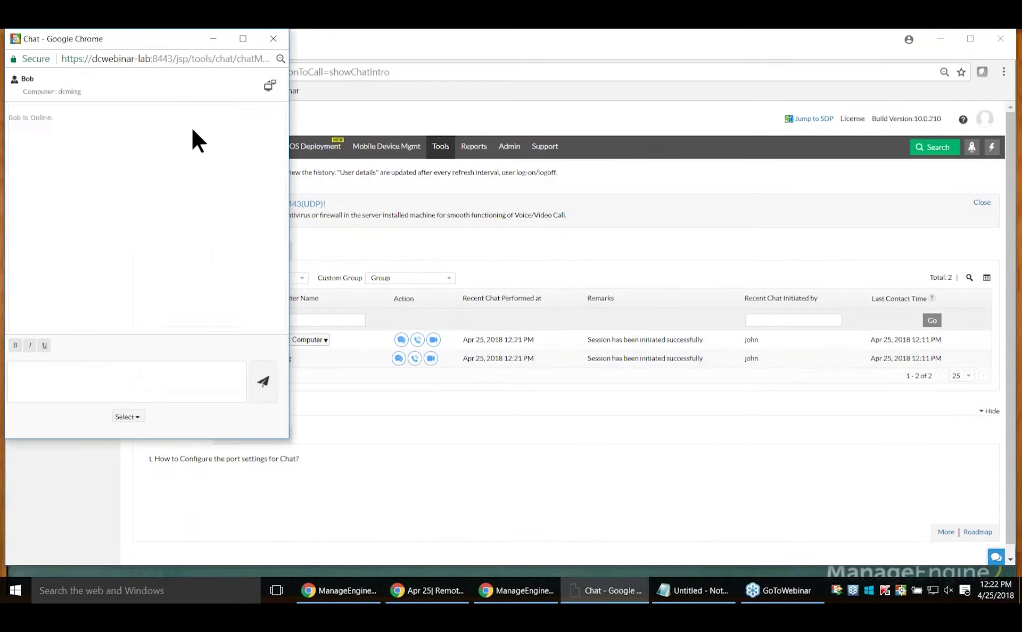
left_click_drag(167, 42, 400, 53)
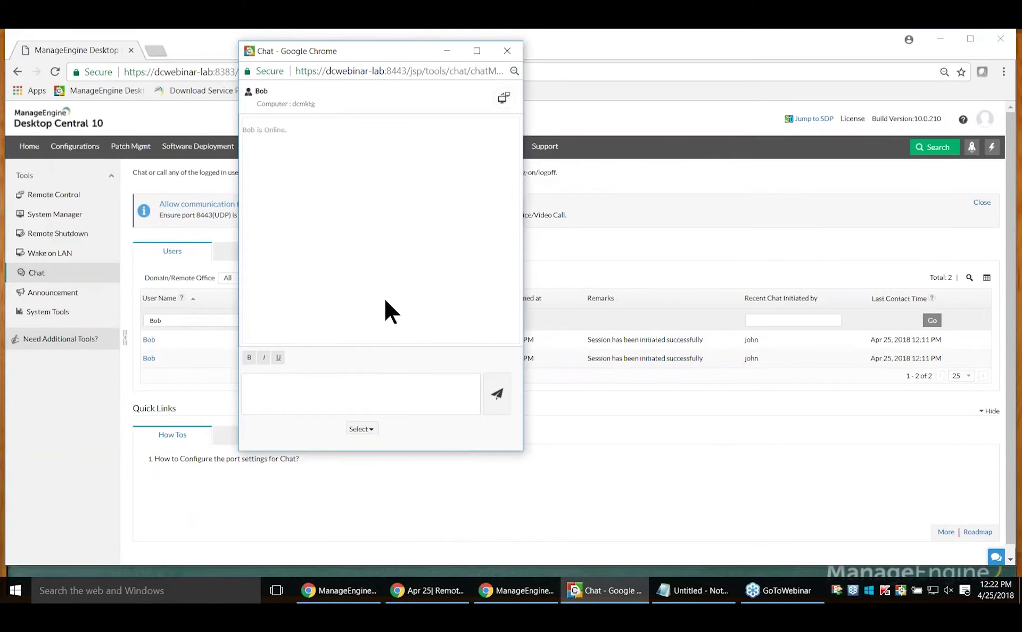
Switch to Notepad and copy the first prepared message, which asks whether it is a good time for a remote connection
key("alt+Tab")
key("alt+Tab")
key("alt+Tab")
key("alt+Tab")
key("alt+Tab")
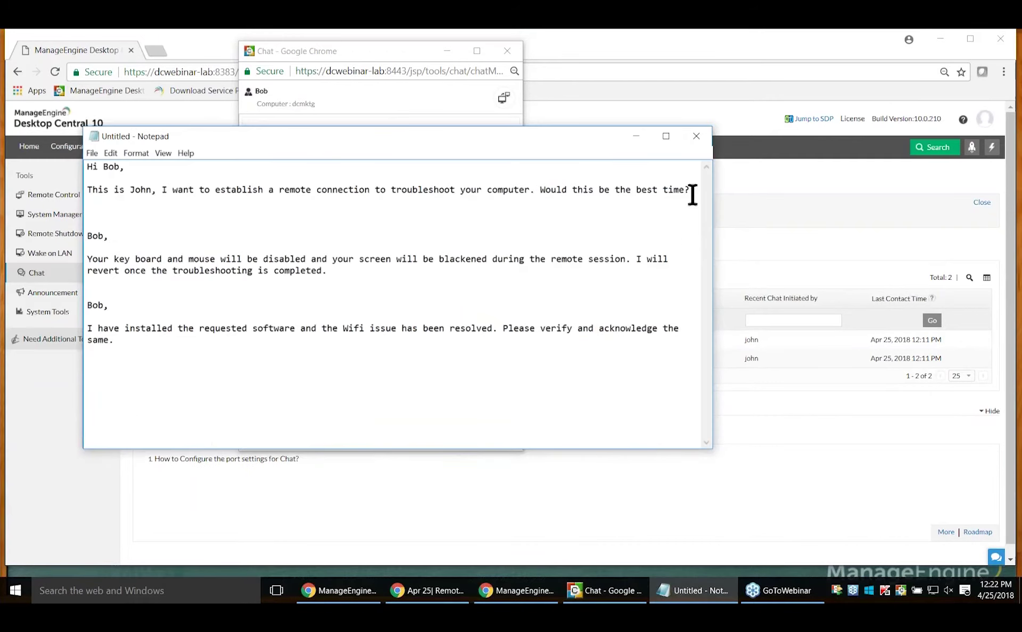
left_click_drag(692, 191, 87, 166)
key("ctrl+c")
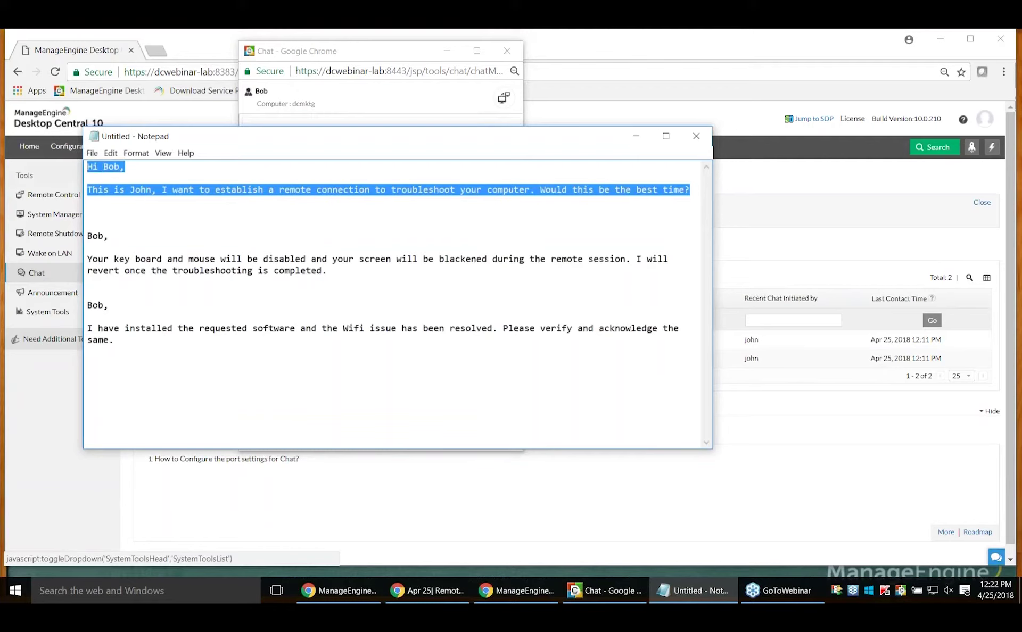
Paste the copied remote connection request into the chat with the user on dcmktg and send it
left_click(351, 96)
left_click(282, 387)
key("ctrl+v")
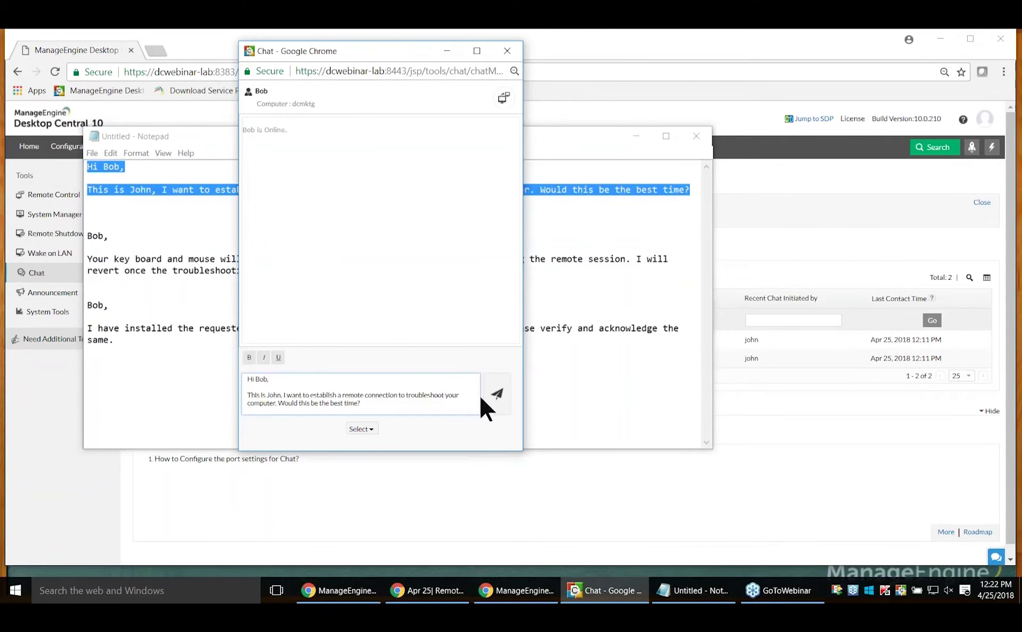
left_click(497, 395)
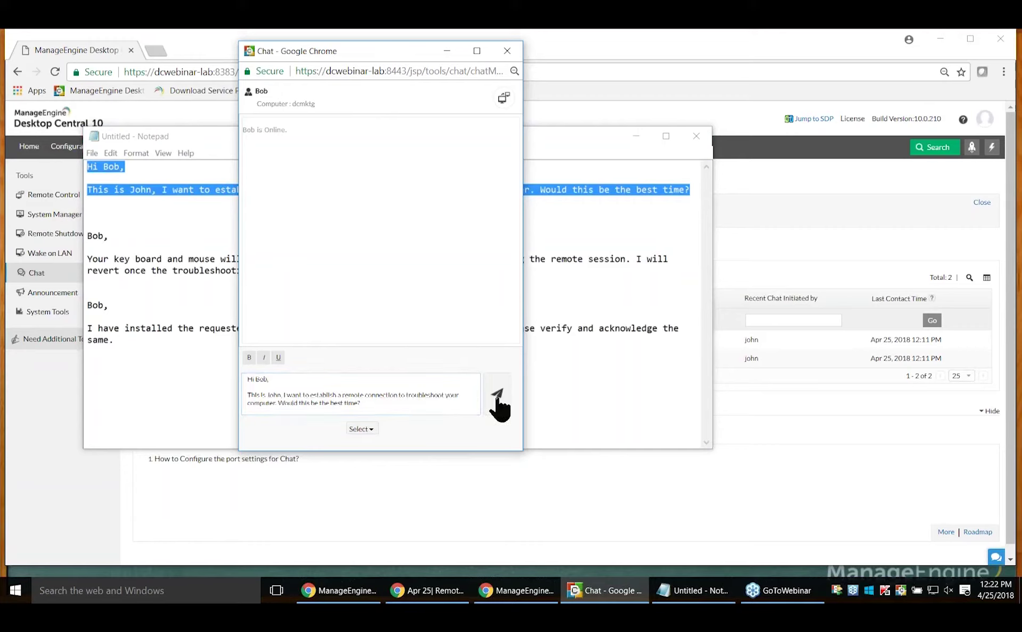
left_click(429, 403)
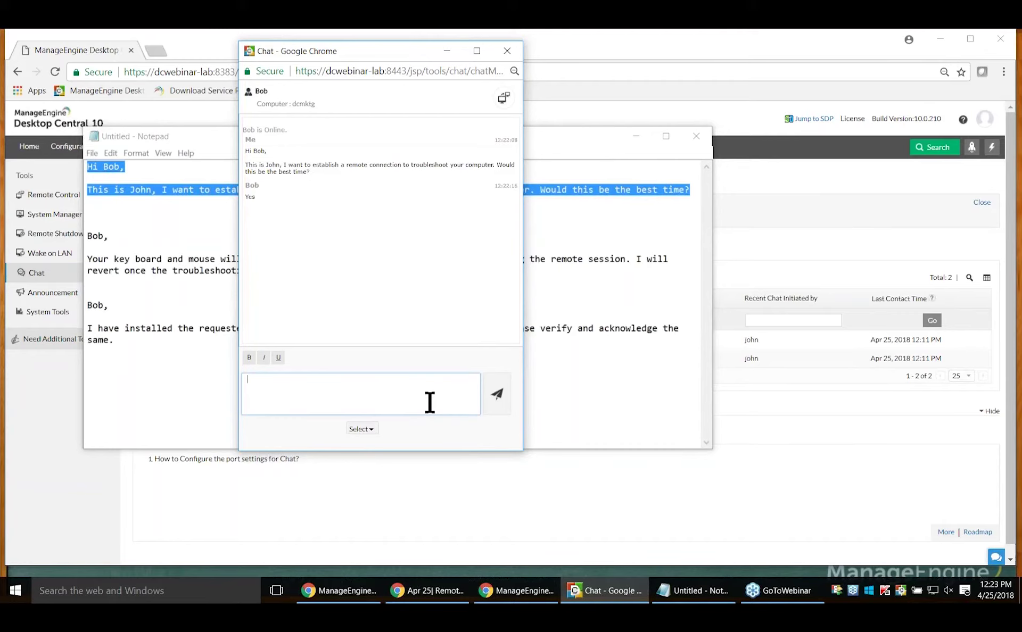
Close the chat window and minimise the Notepad window
left_click(507, 51)
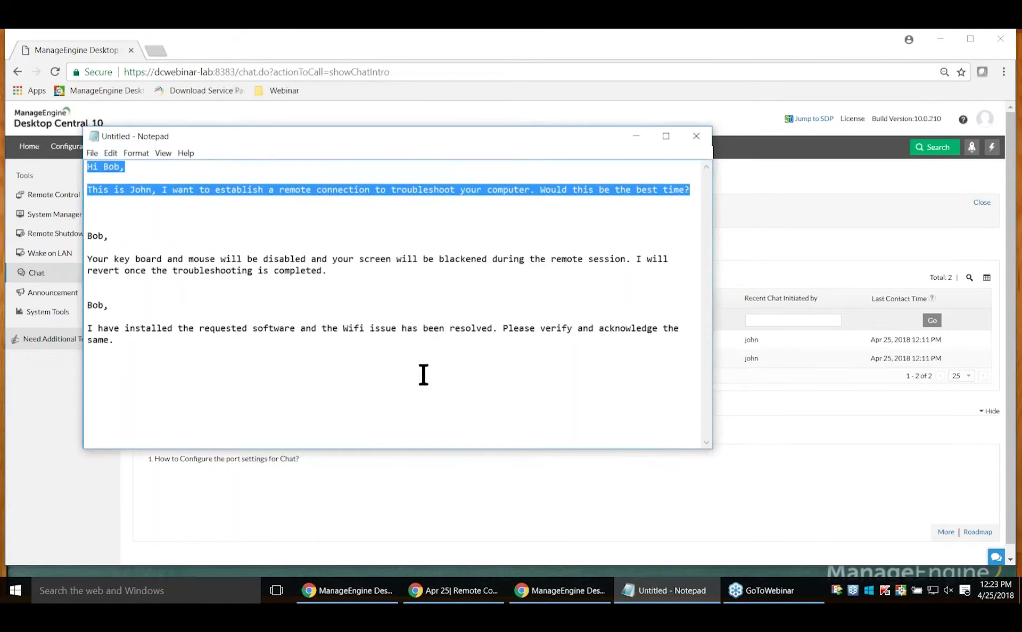
left_click(638, 135)
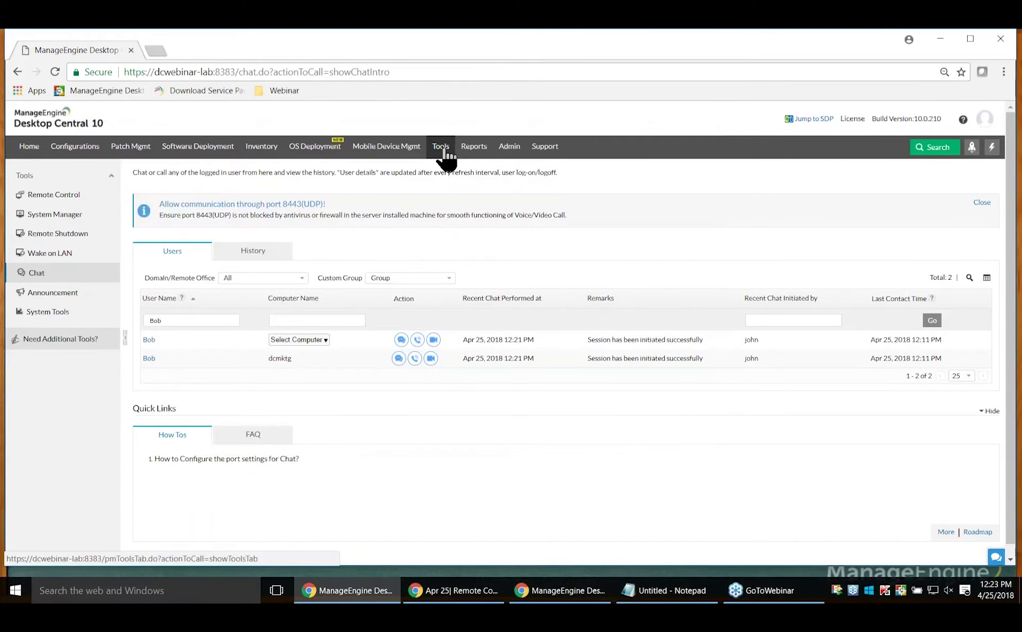
Open the Remote Control tool and look over its viewer choices, HTML5 Viewer and Active X
left_click(444, 151)
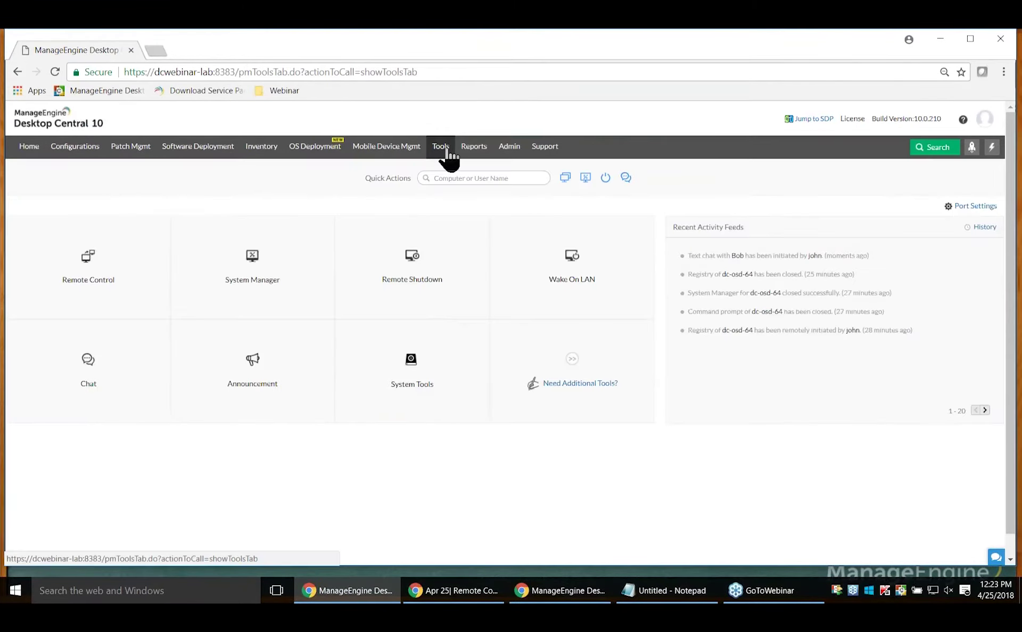
left_click(101, 281)
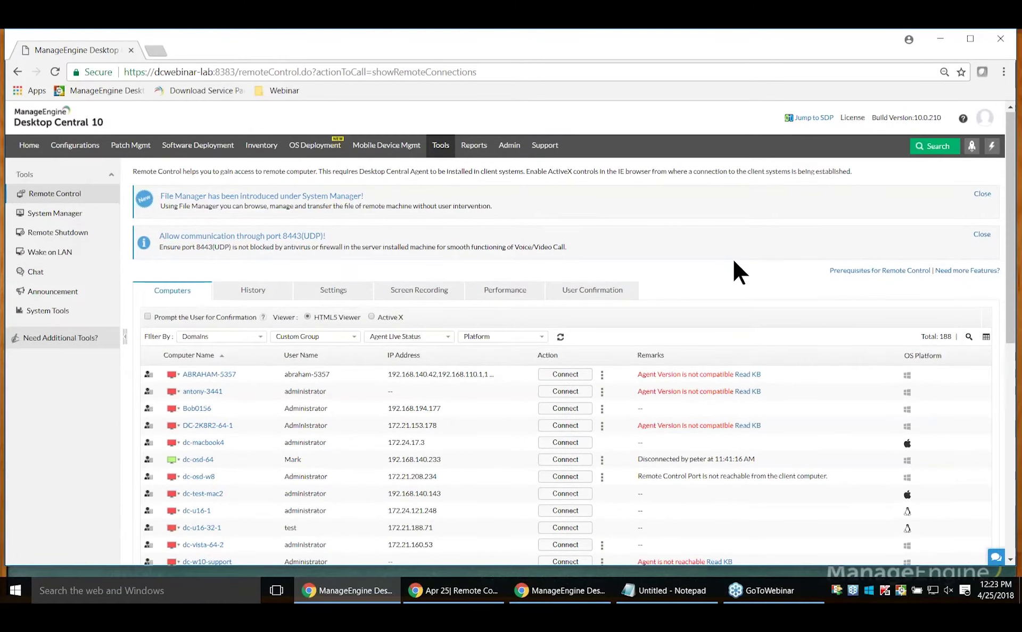
scroll(732, 257, "down", 1)
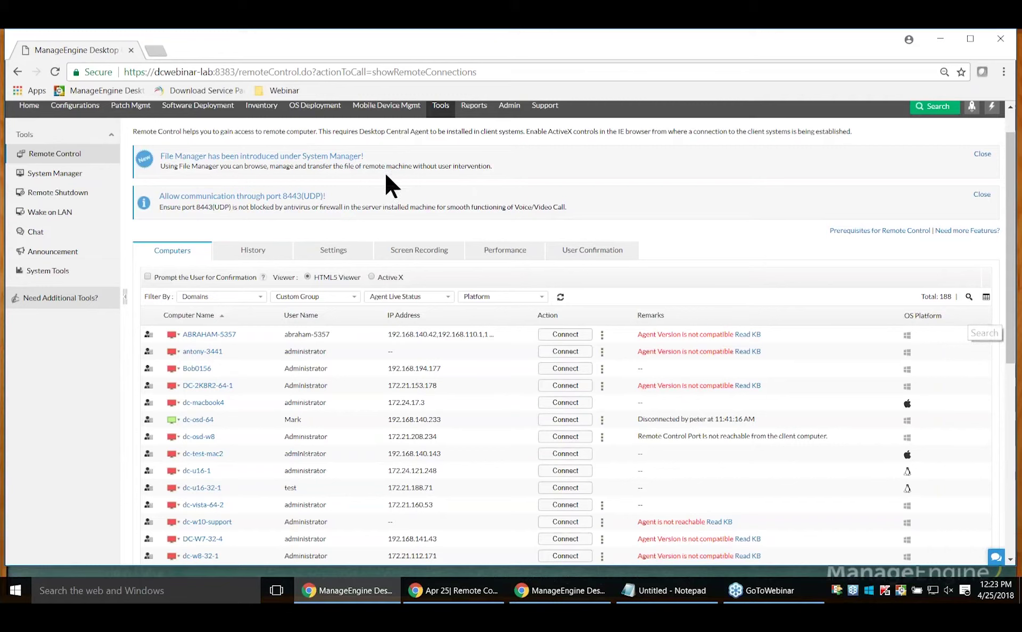
left_click_drag(410, 276, 305, 277)
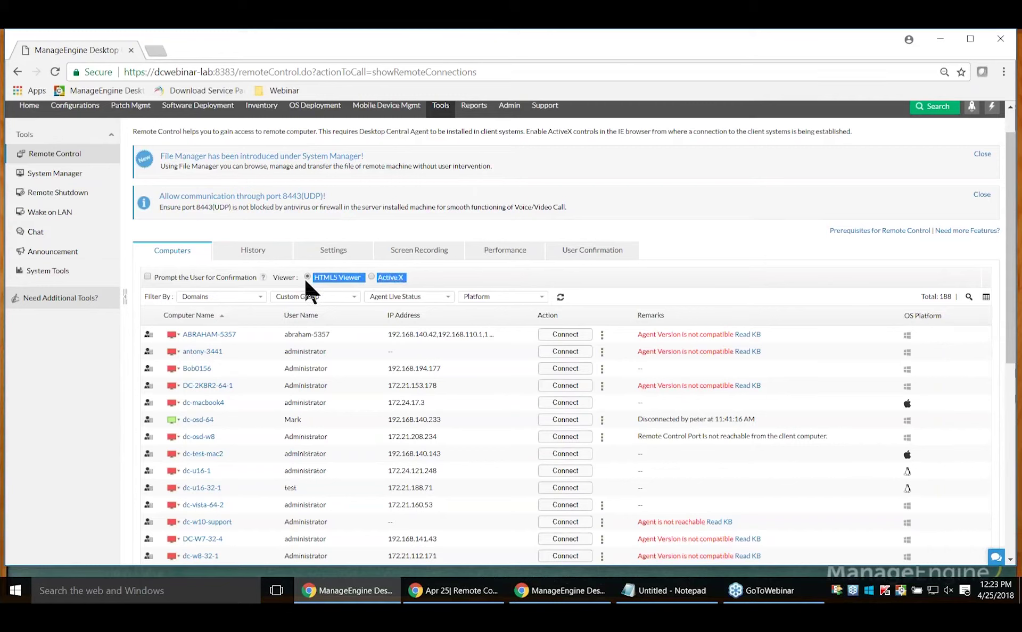
left_click(419, 280)
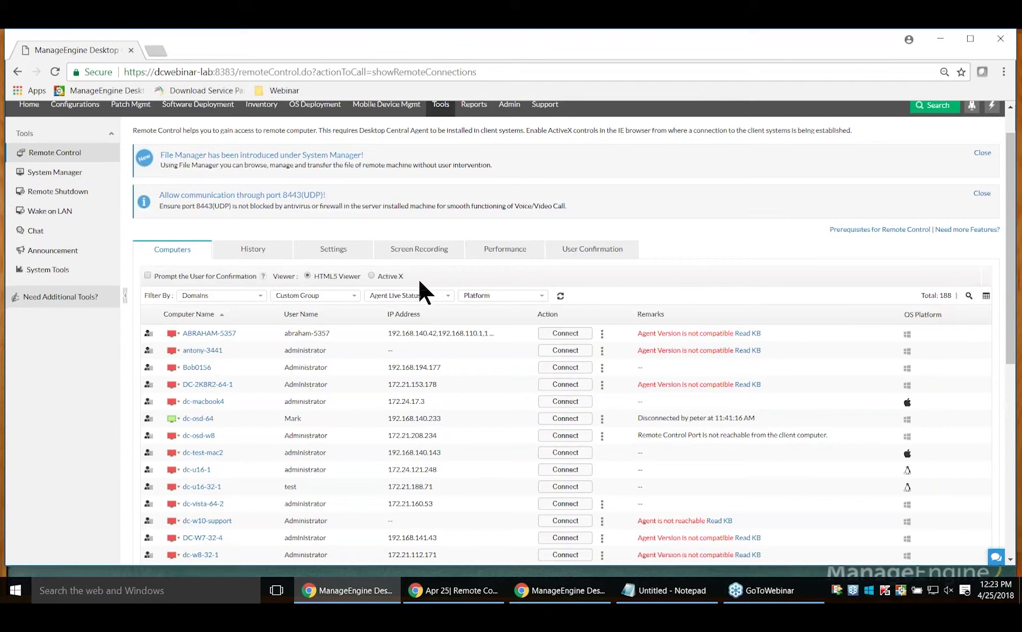
Filter the remote control computer list by the end user's name in the User Name column
scroll(420, 282, "down", 2)
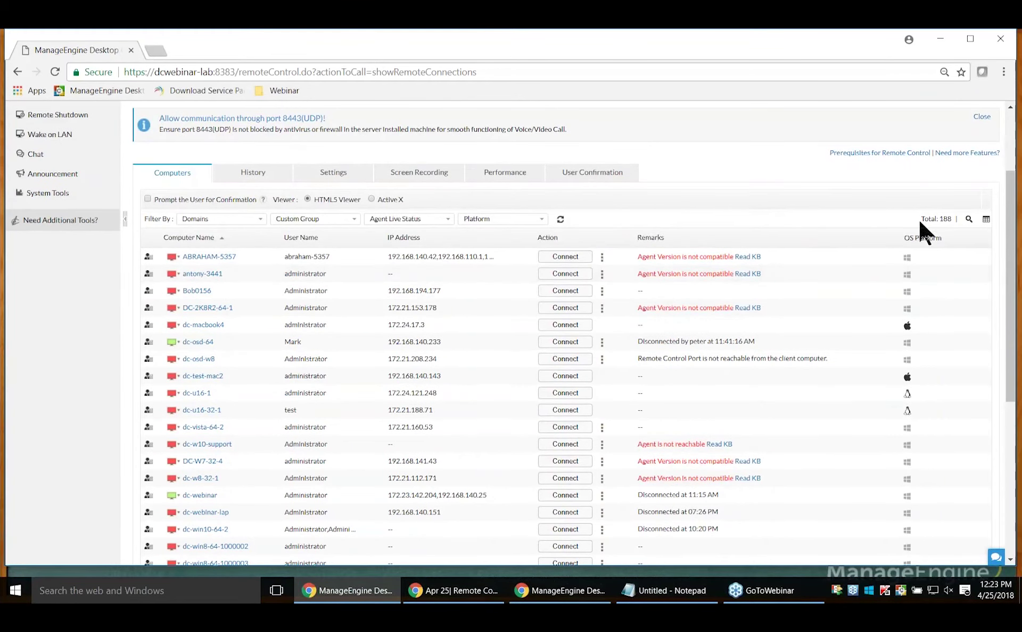
left_click(969, 220)
left_click(355, 262)
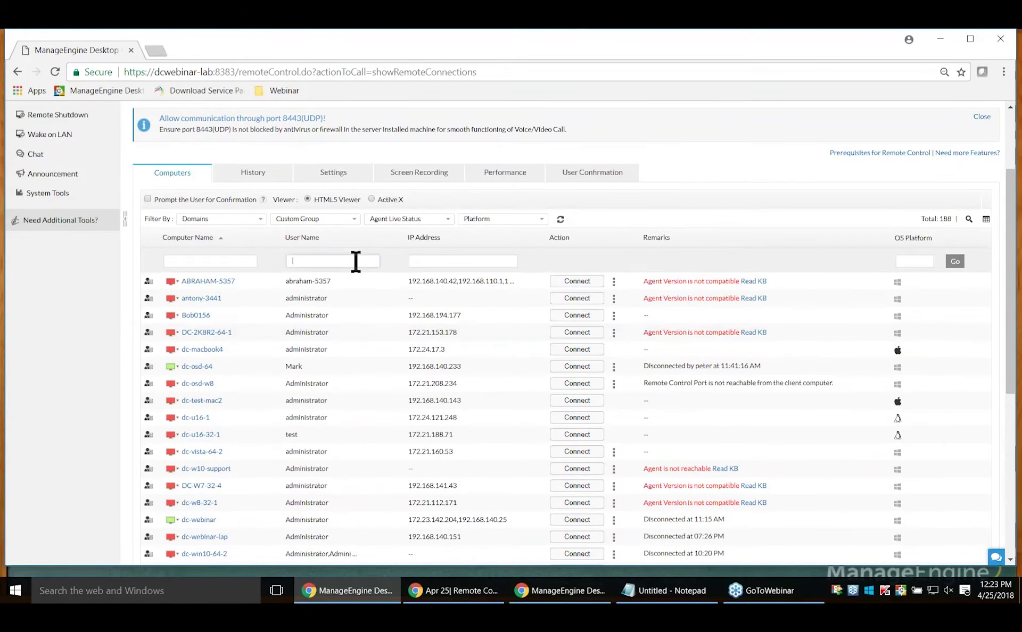
type("B")
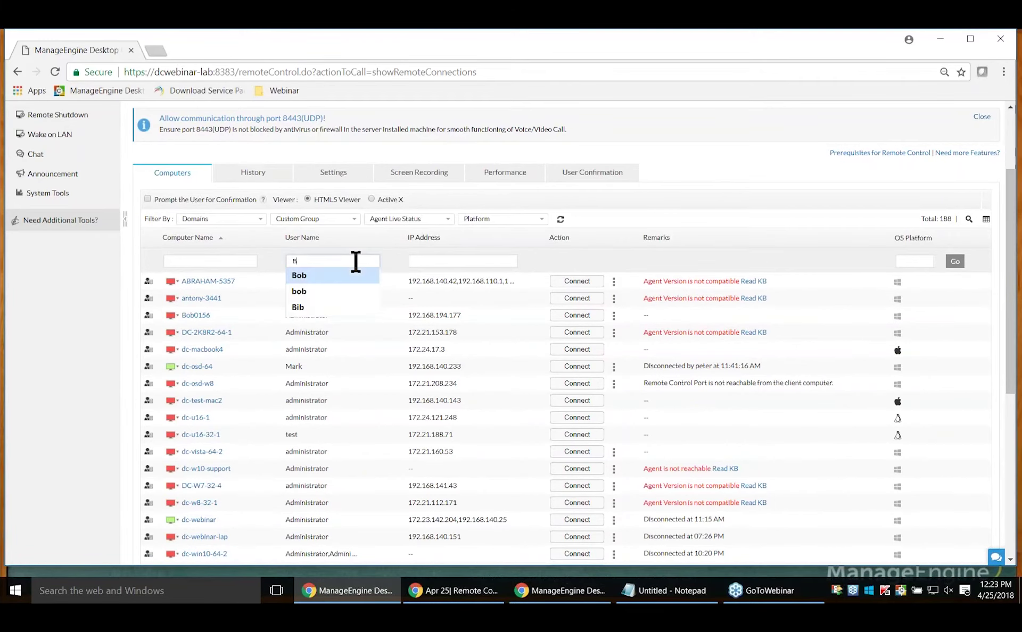
key("Return")
left_click(954, 260)
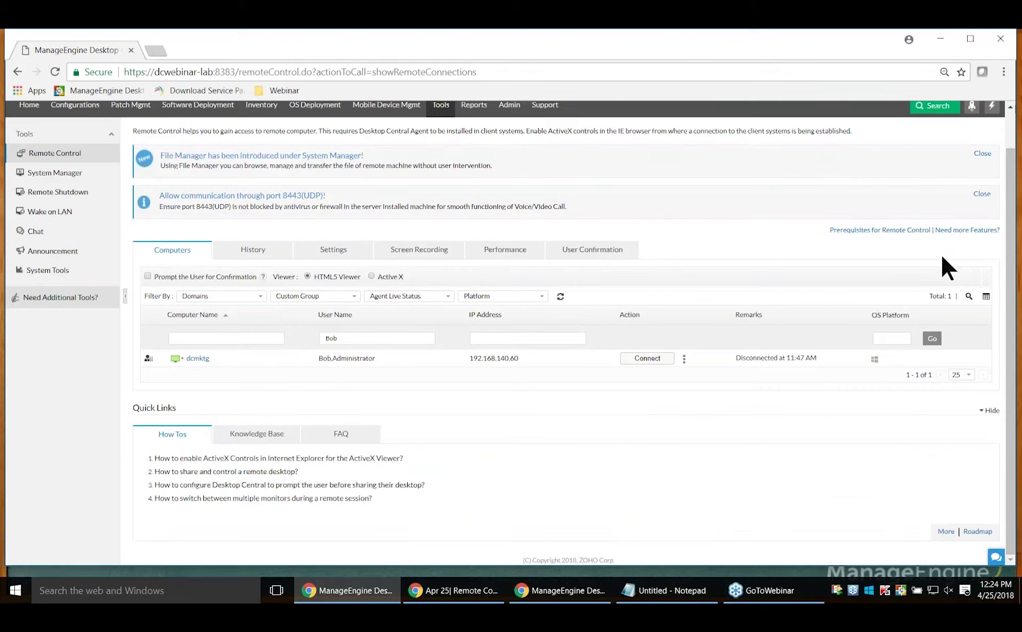
Start a remote control session to dcmktg, giving "Ticket # 489" as the reason message
left_click(647, 359)
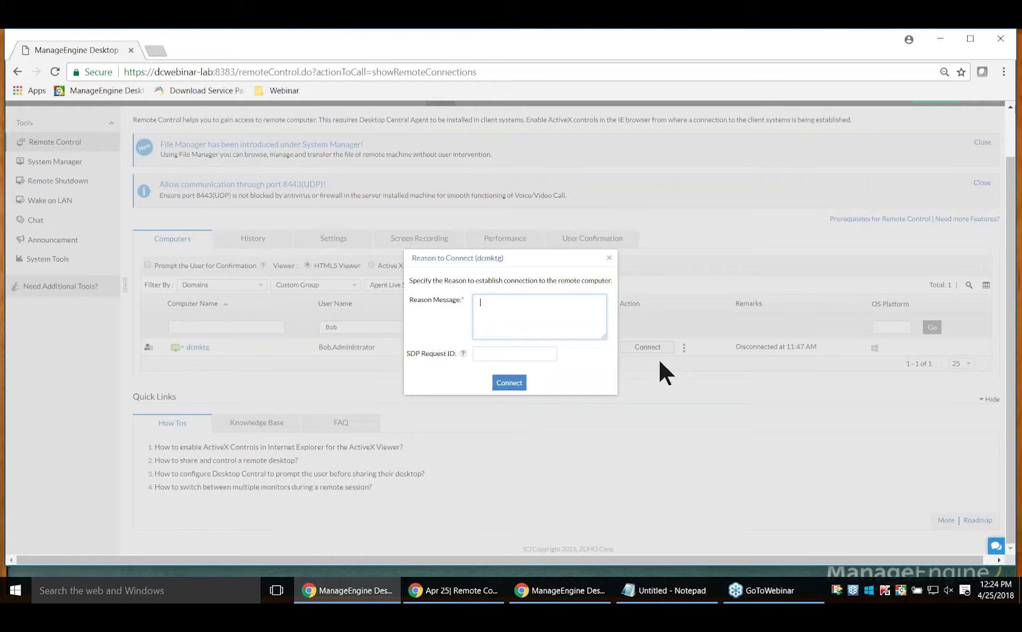
type("Ticke")
type("t # 489")
left_click(520, 384)
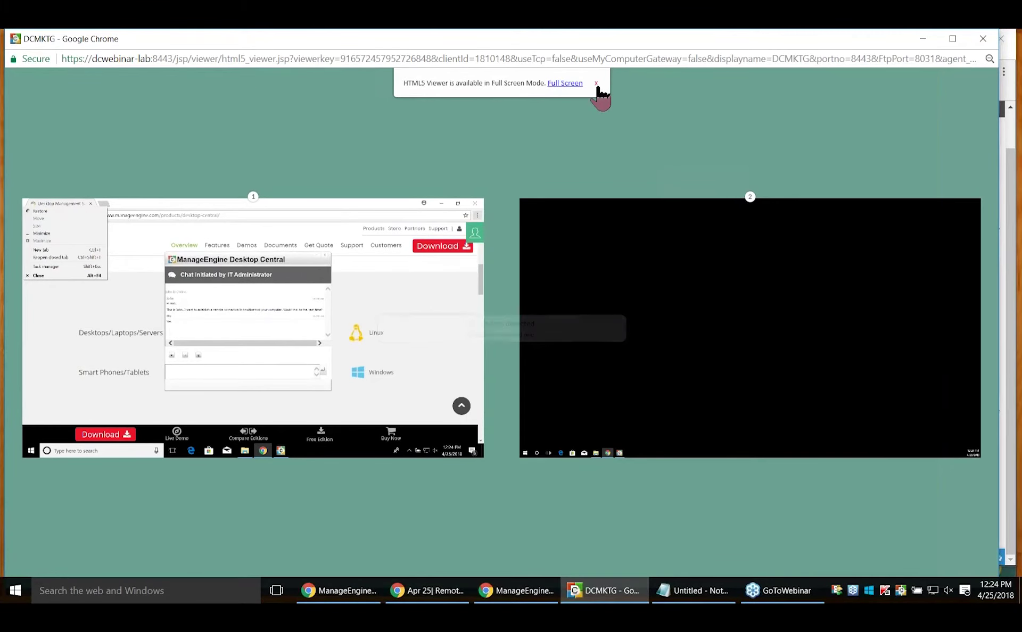
Dismiss the full-screen notice and view the remote monitors, going from monitor 1 to monitor 2 and back to the primary monitor
left_click(599, 86)
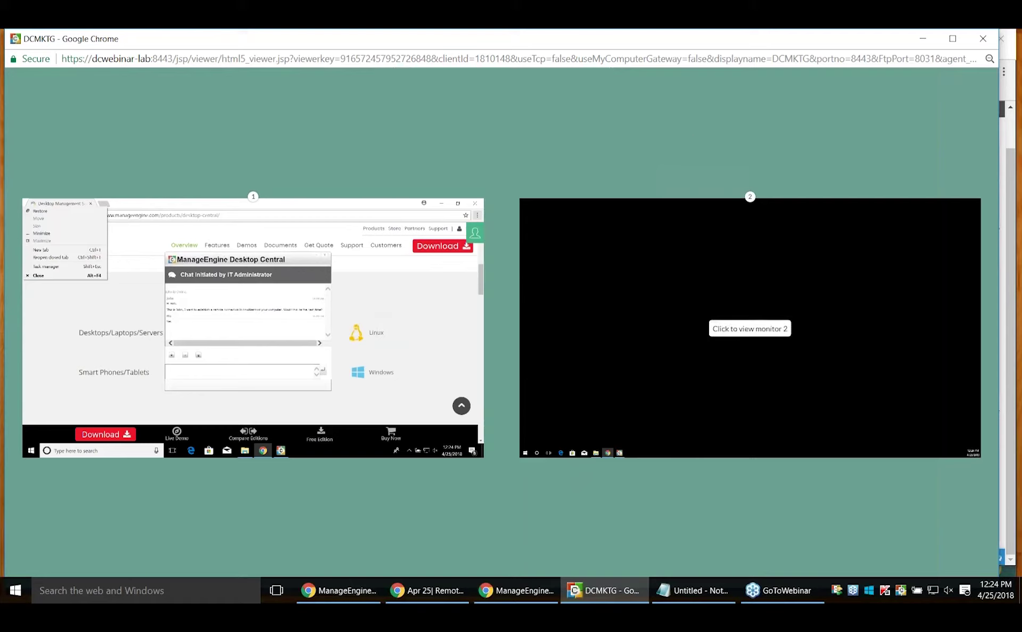
left_click(419, 340)
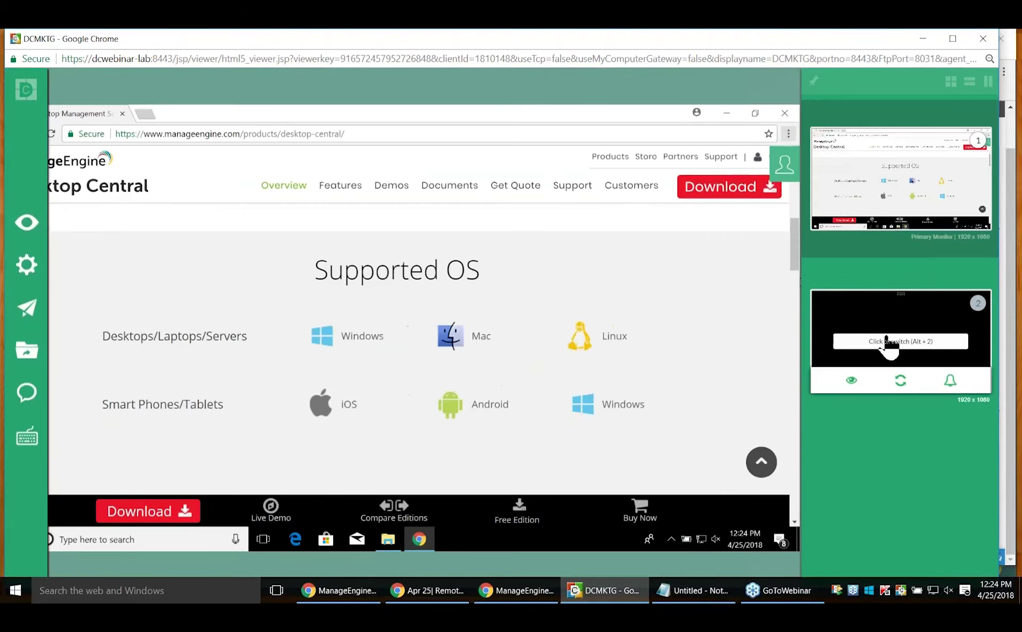
left_click(888, 346)
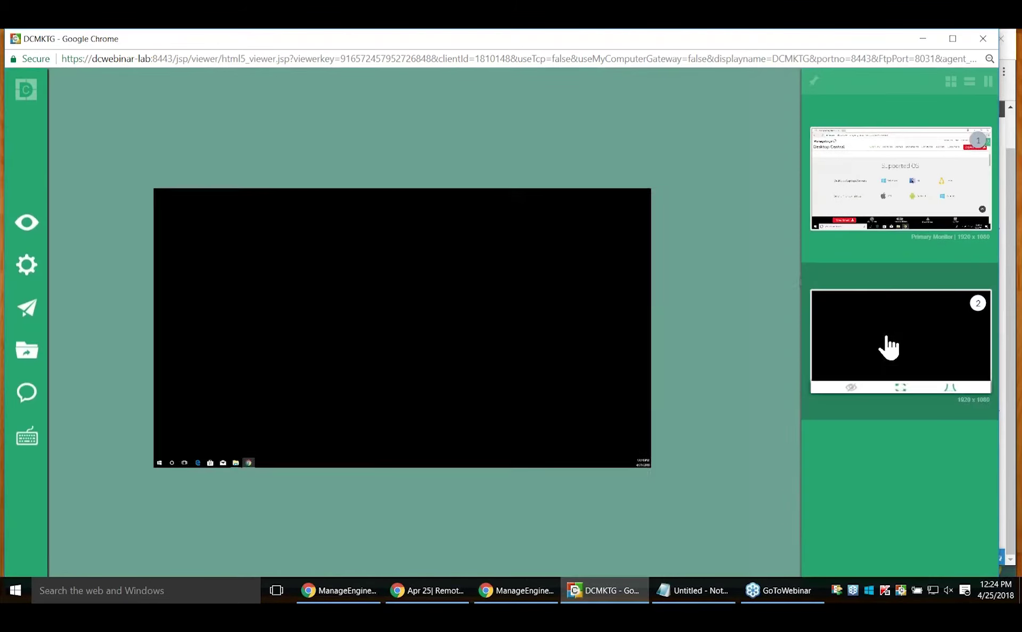
left_click(899, 198)
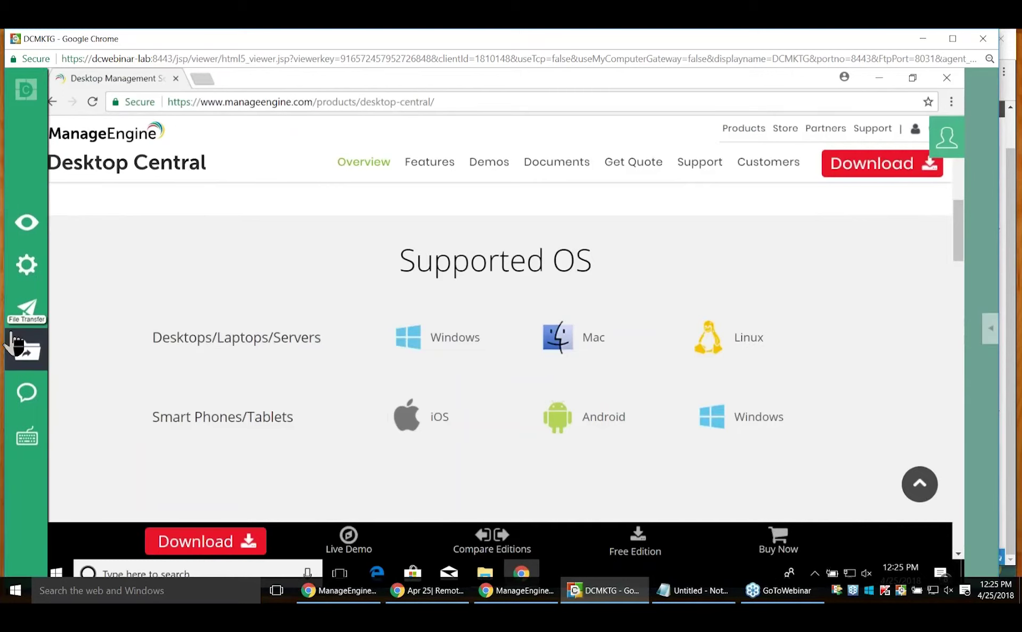
Show the remote session in full screen and look over its session control options, such as Blacken Monitor and Disable Input
mouse_move(22, 235)
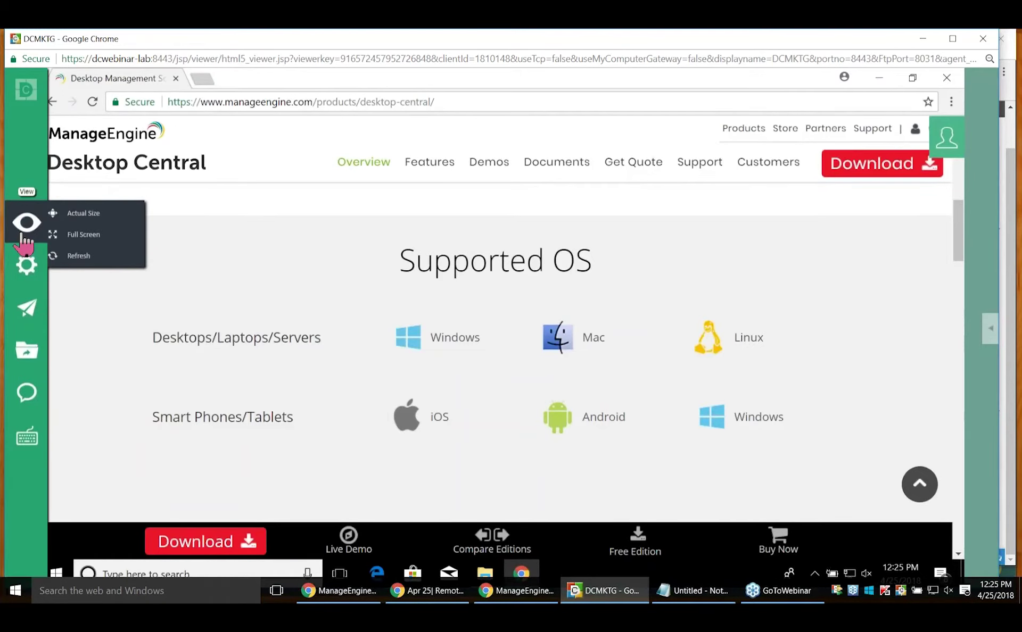
mouse_move(24, 395)
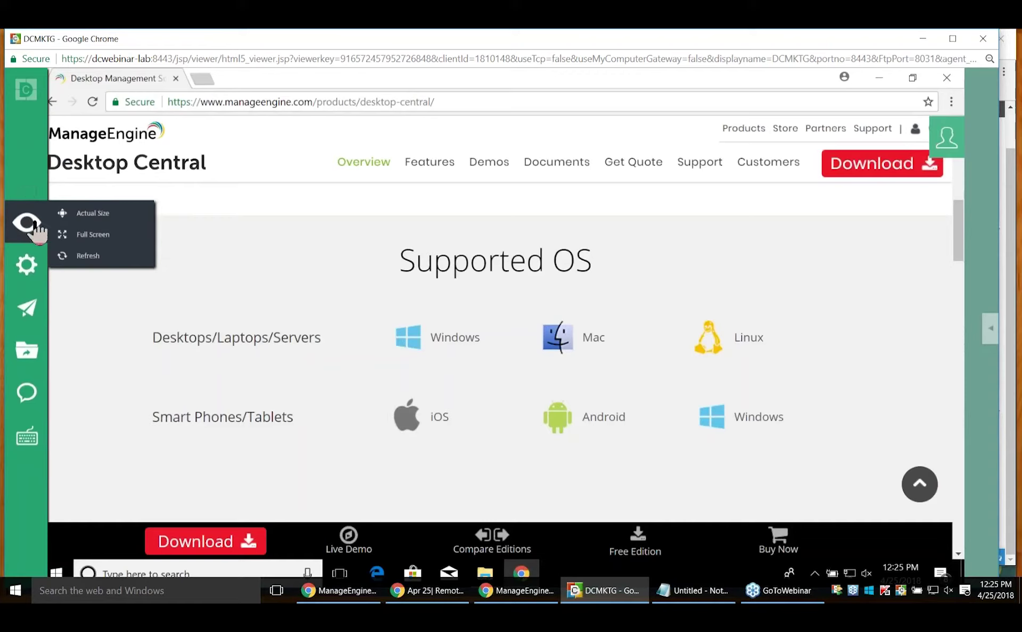
left_click(89, 236)
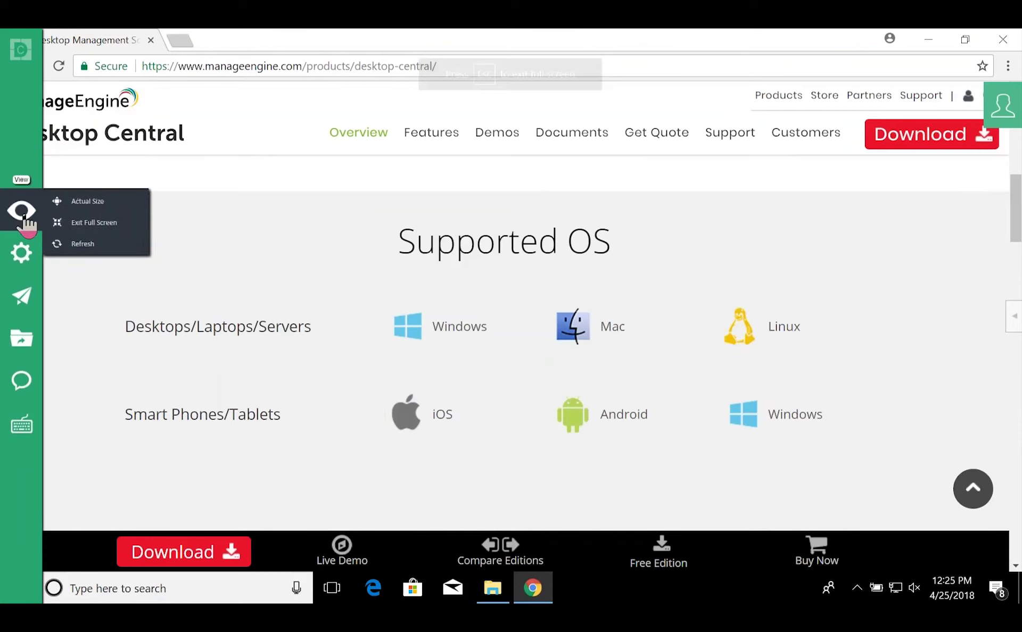
mouse_move(27, 260)
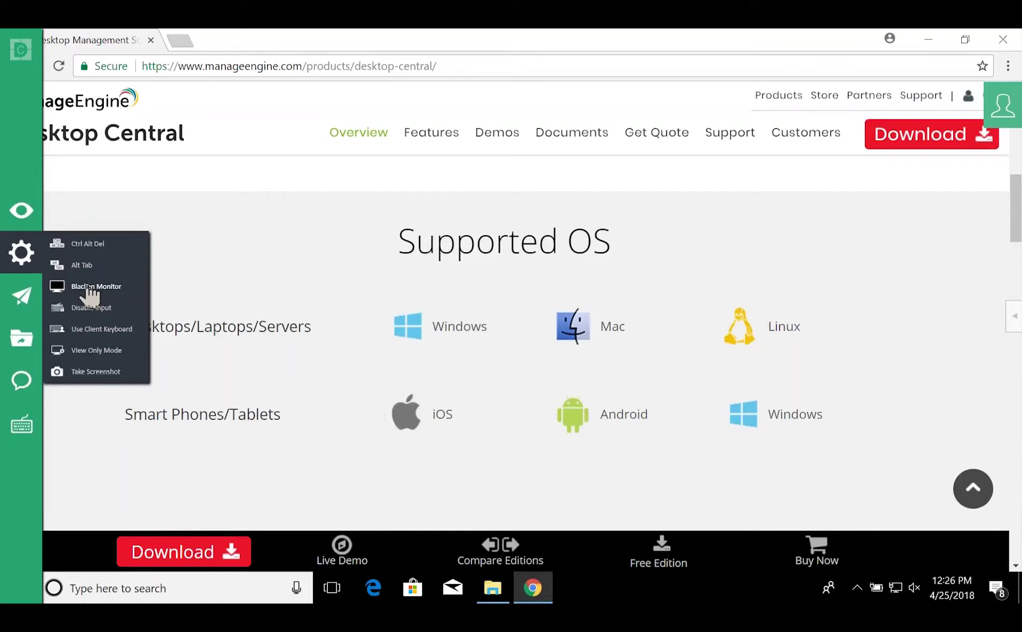
Start a text chat with the end user of dcmktg from within the remote session
mouse_move(23, 381)
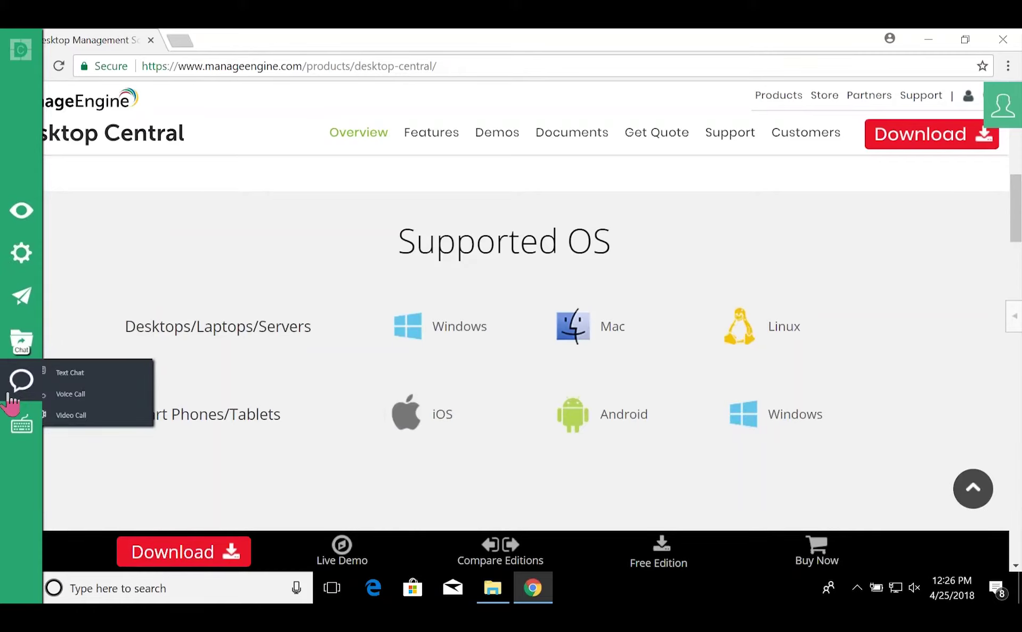
left_click(94, 375)
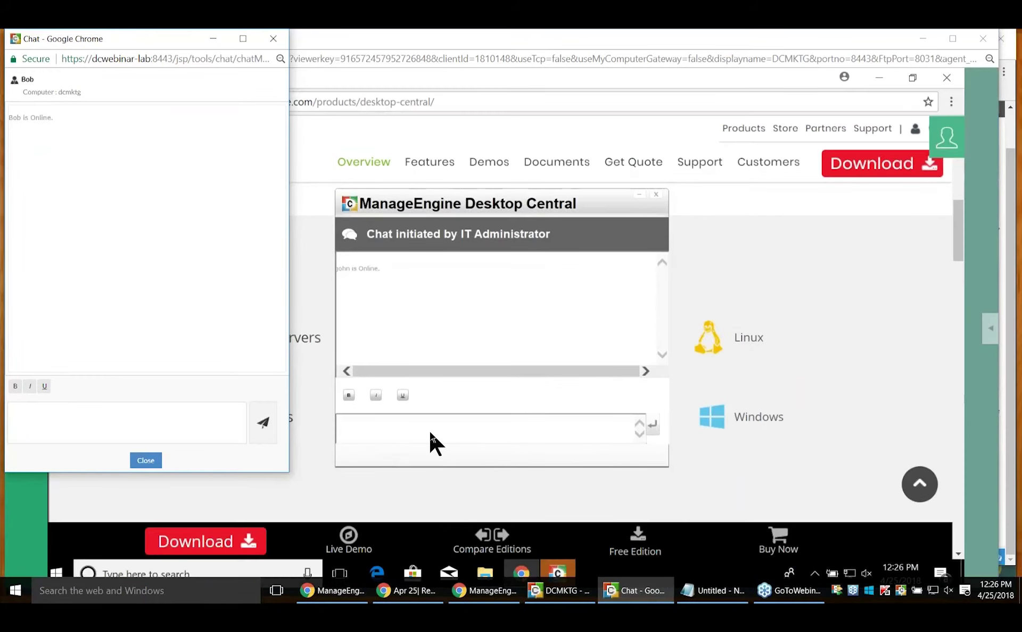
left_click(431, 434)
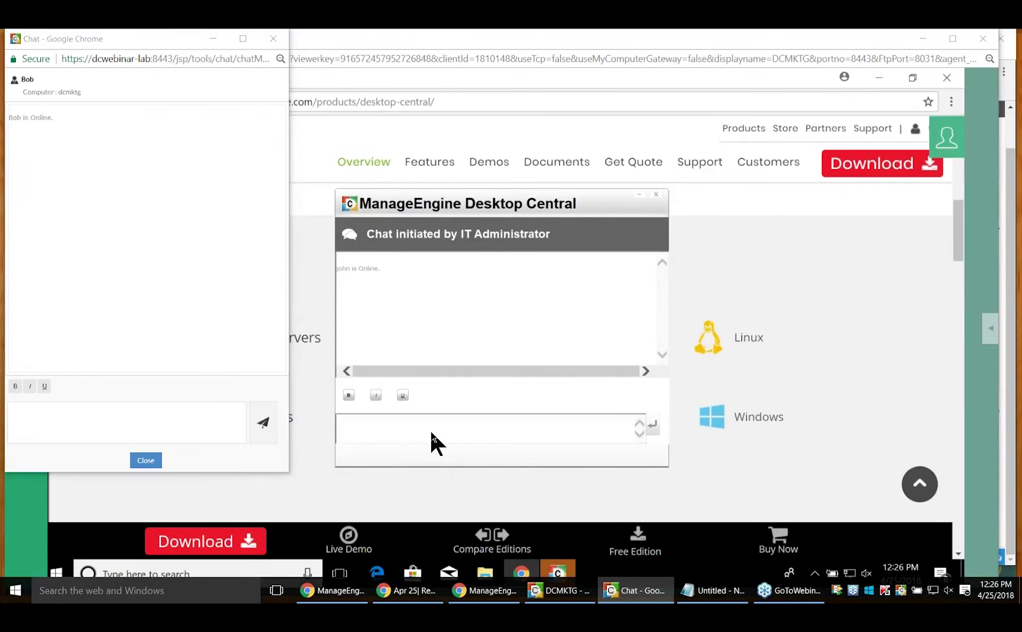
Copy the prepared Notepad message about the disabled keyboard and mouse and blackened screen, and send it to the end user in the chat
key("alt+Tab")
left_click_drag(341, 273, 82, 235)
key("ctrl+c")
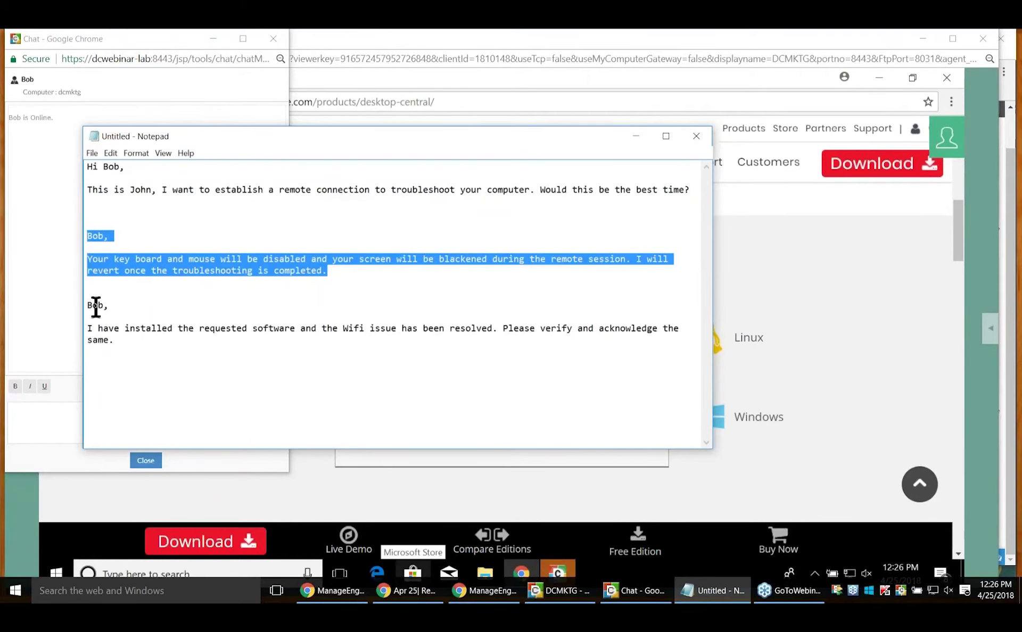
left_click(42, 414)
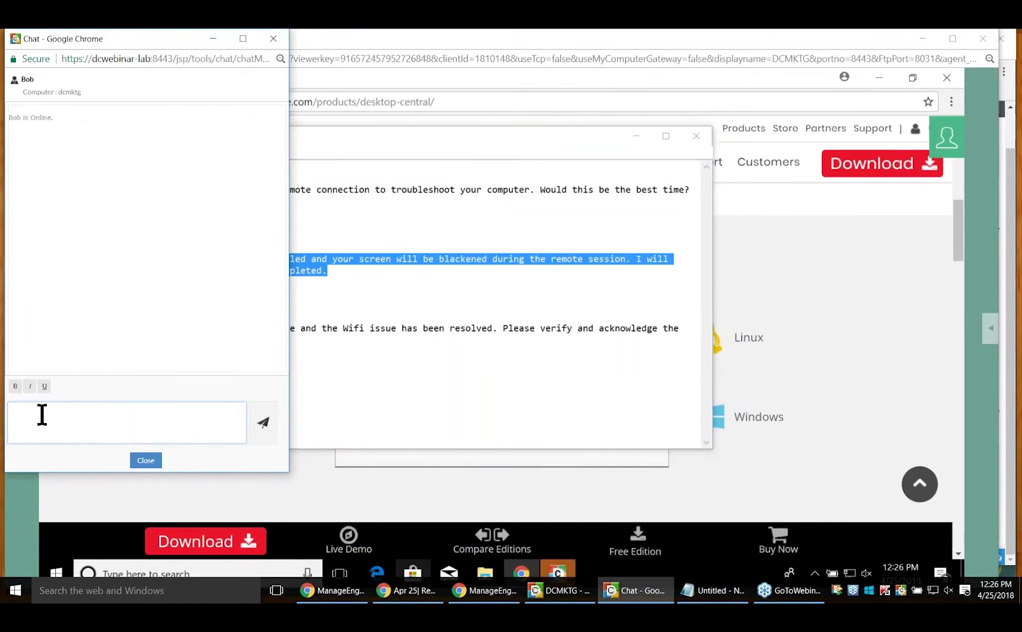
key("ctrl+v")
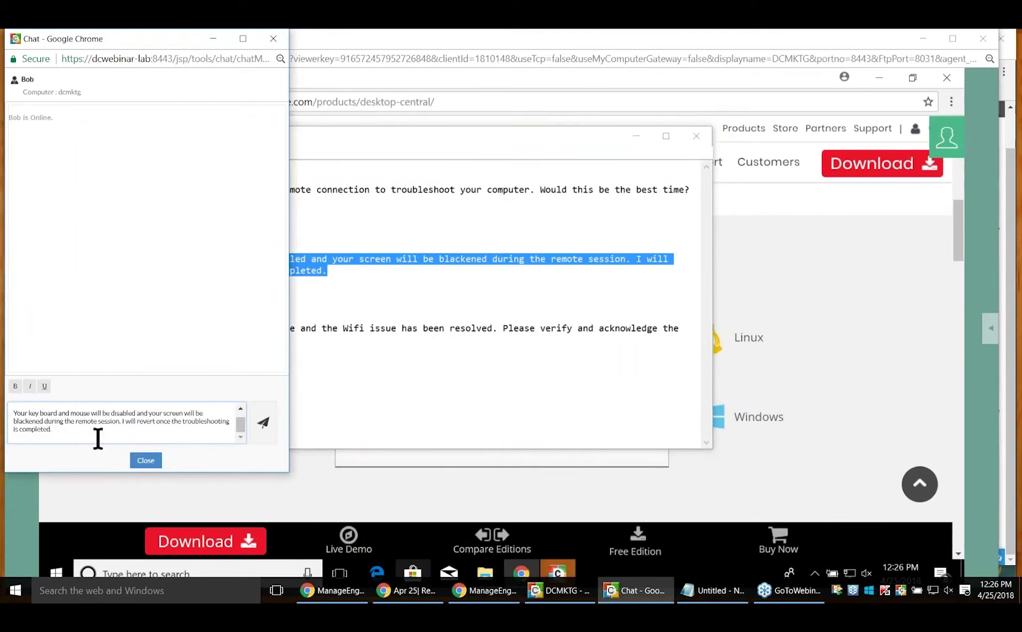
left_click(264, 429)
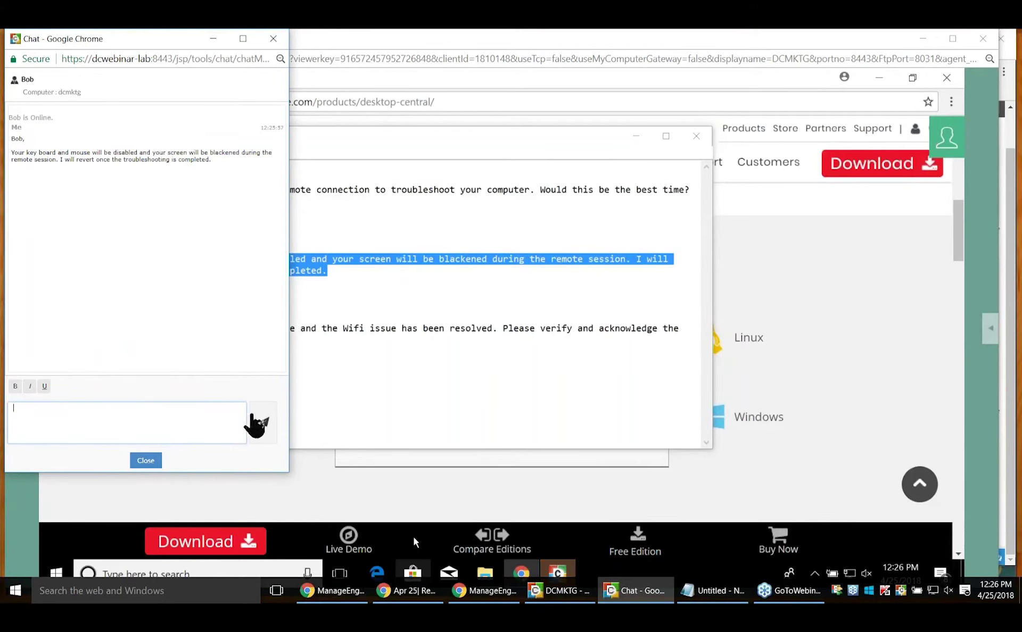
Read the end user's reply and close the chat windows on both the technician's side and the remote computer
left_click_drag(114, 34, 225, 70)
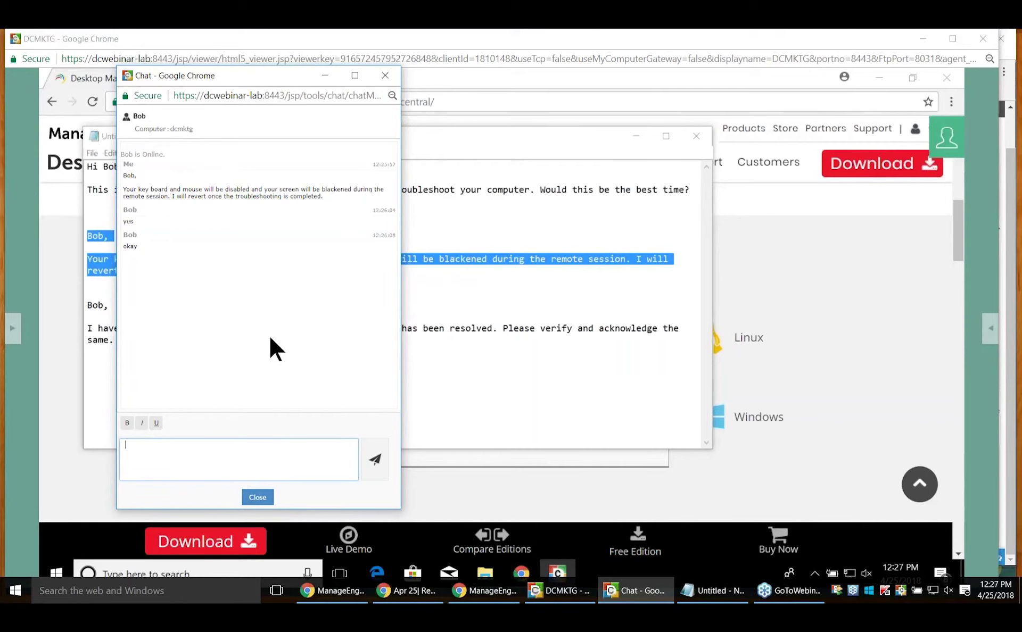
left_click(394, 77)
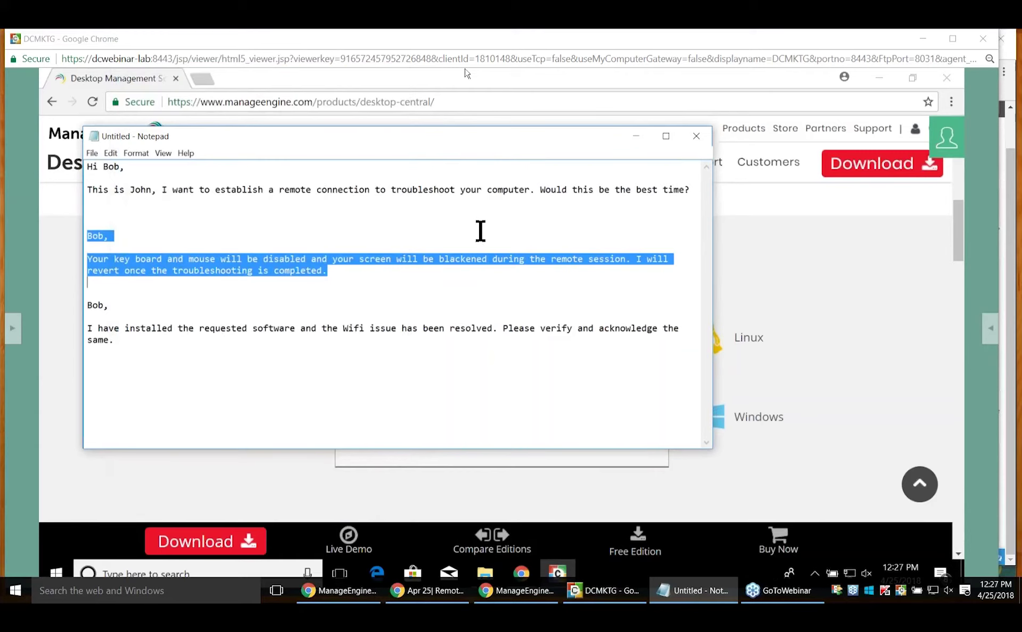
key("alt+Tab")
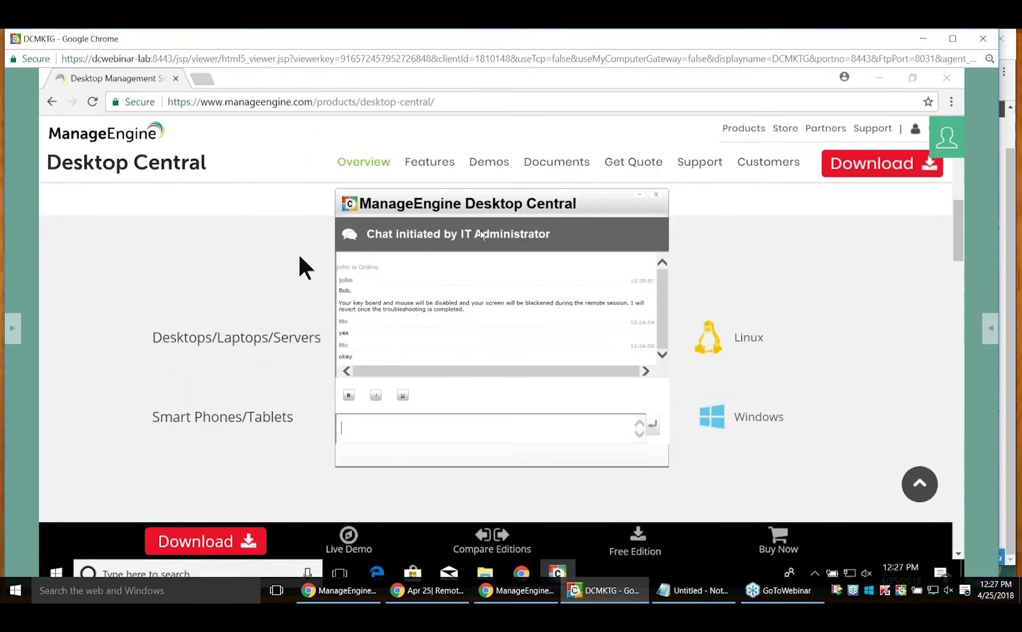
left_click(656, 194)
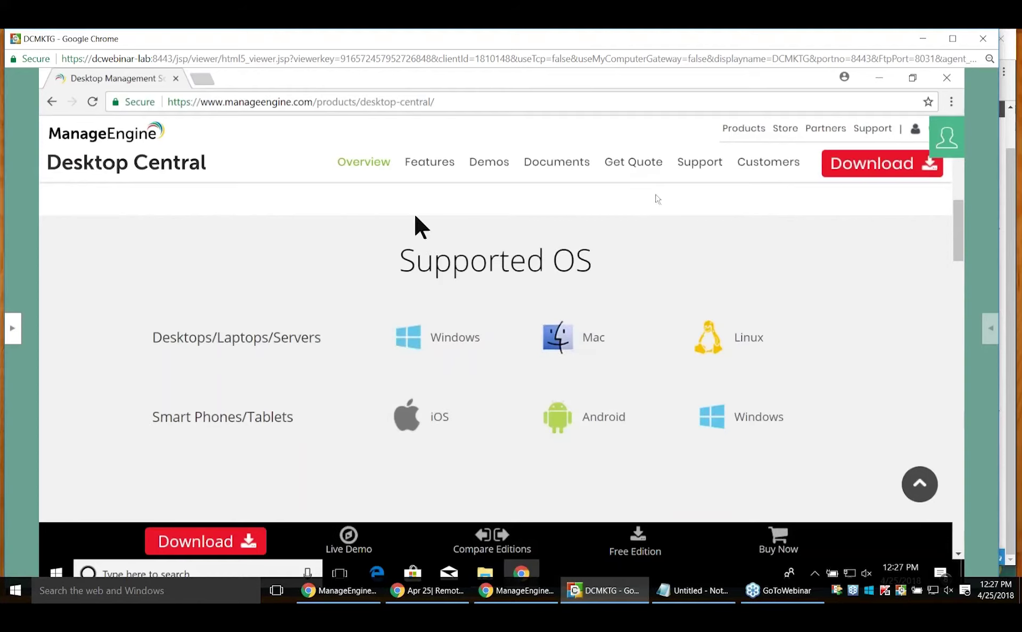
Blacken the remote computer's monitor for the session and dismiss the message
left_click(18, 334)
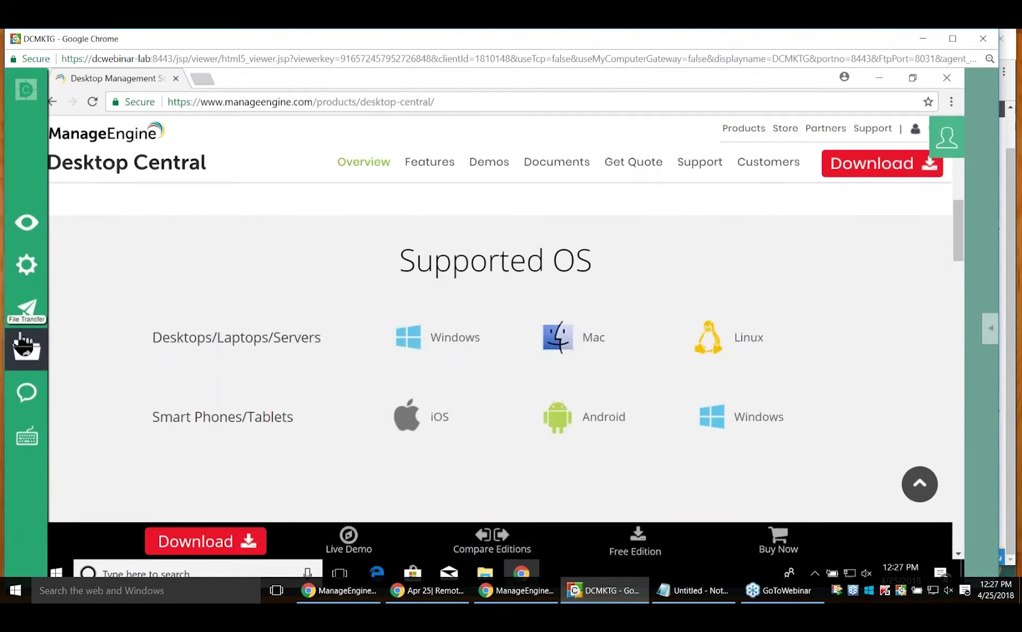
left_click(27, 265)
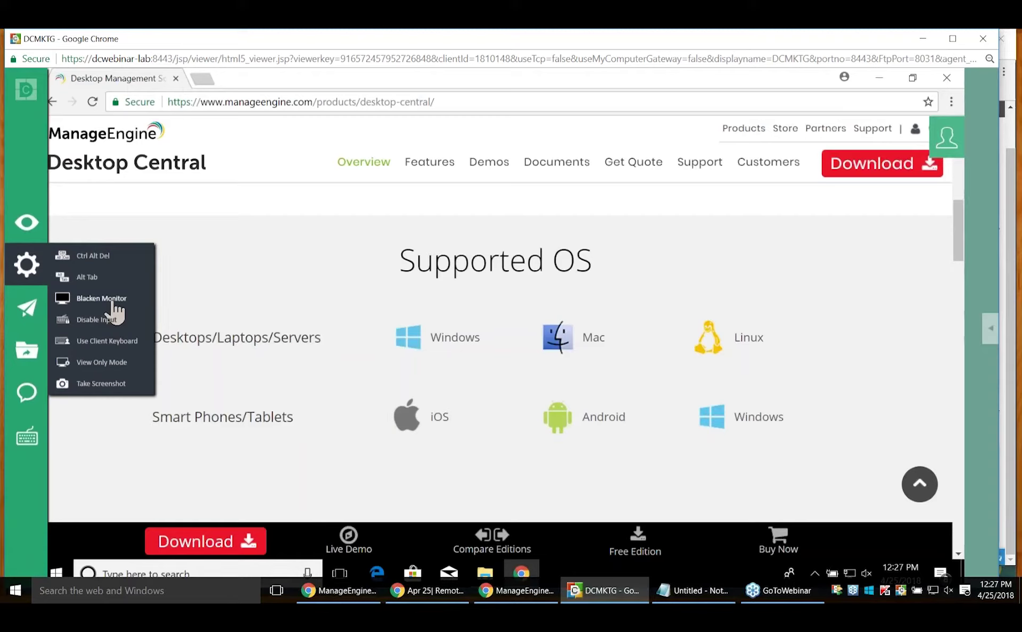
left_click(113, 305)
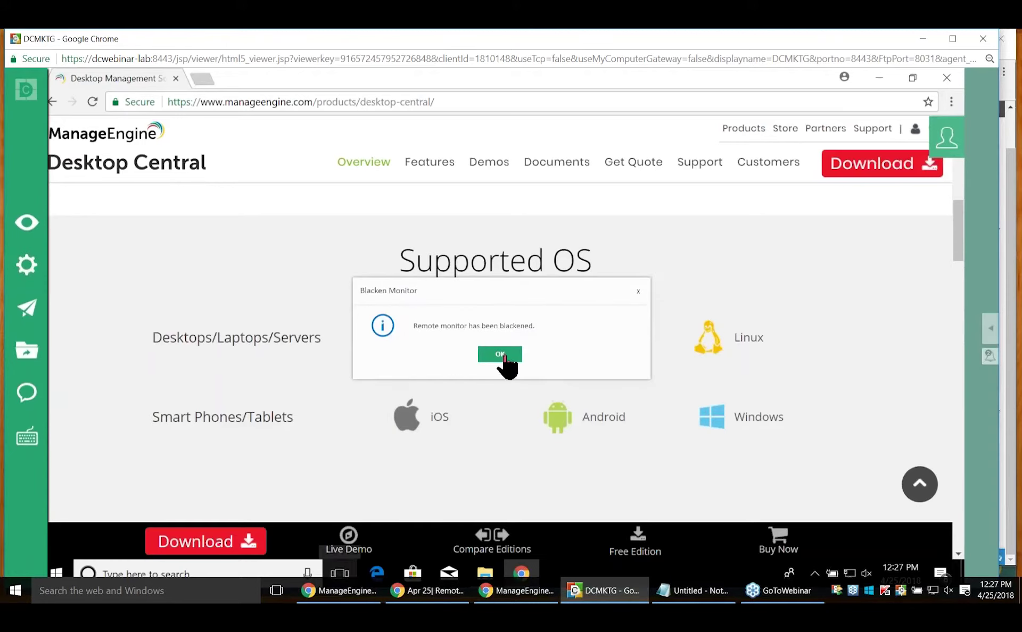
left_click(500, 354)
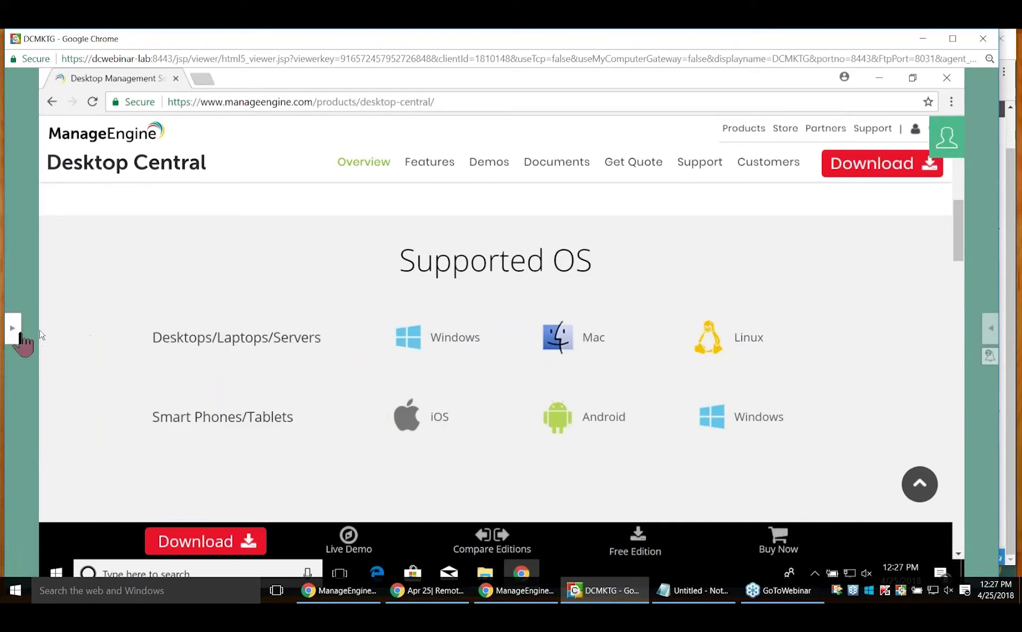
Start a file transfer with the remote computer, allowing RemoteControlLauncher.exe to open
left_click(9, 336)
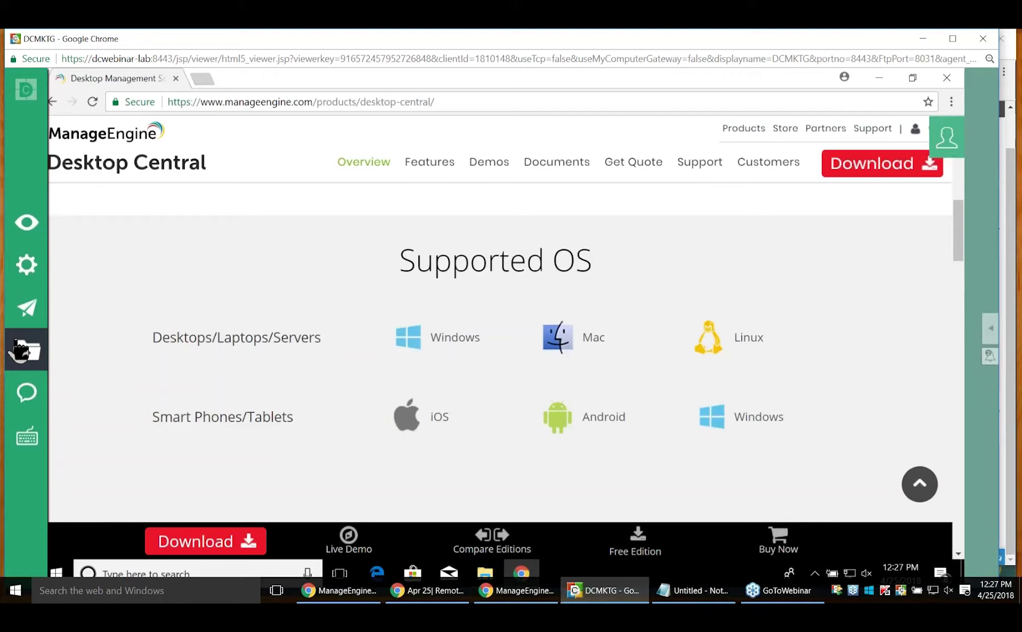
left_click(24, 350)
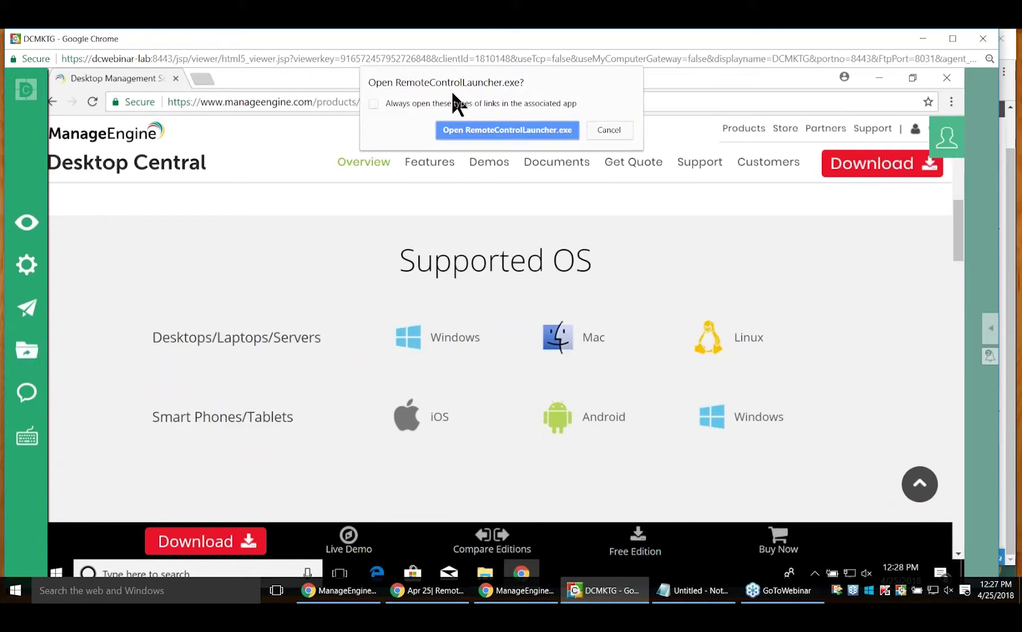
left_click(456, 131)
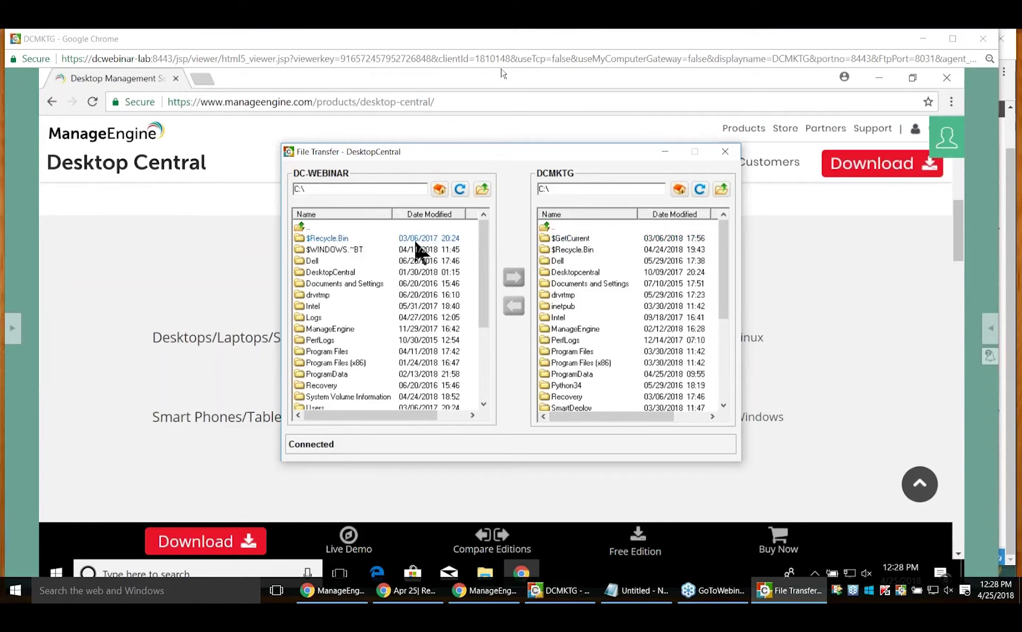
Transfer Licensekey.txt from the Administrator's Desktop folder on DC-WEBINAR to C:\ on DCMKTG and close the file transfer window
left_click(442, 190)
left_click(332, 259)
double_click(332, 260)
left_click(340, 296)
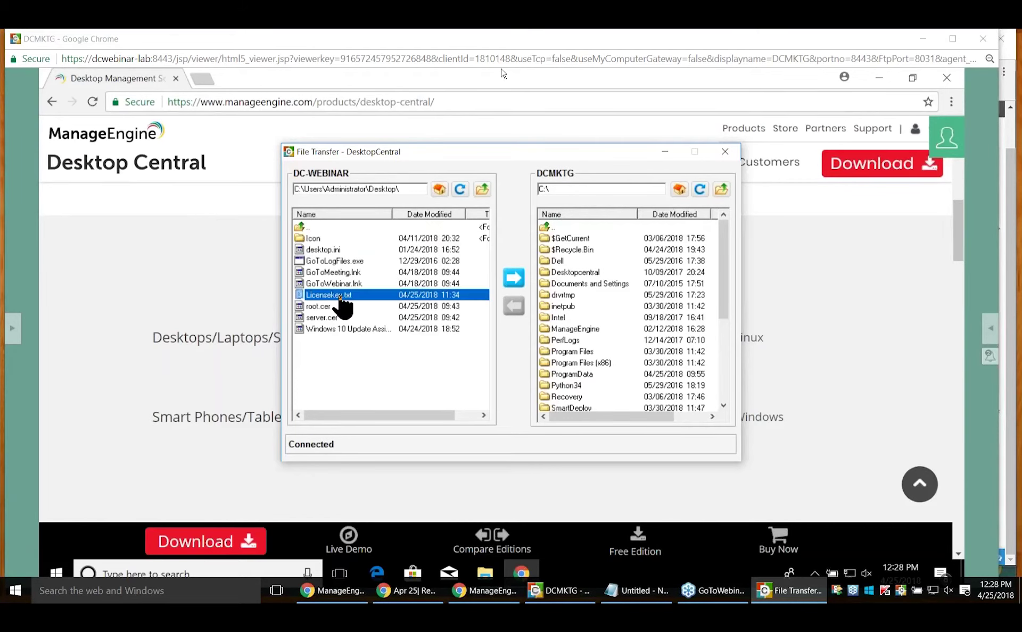
left_click(590, 284)
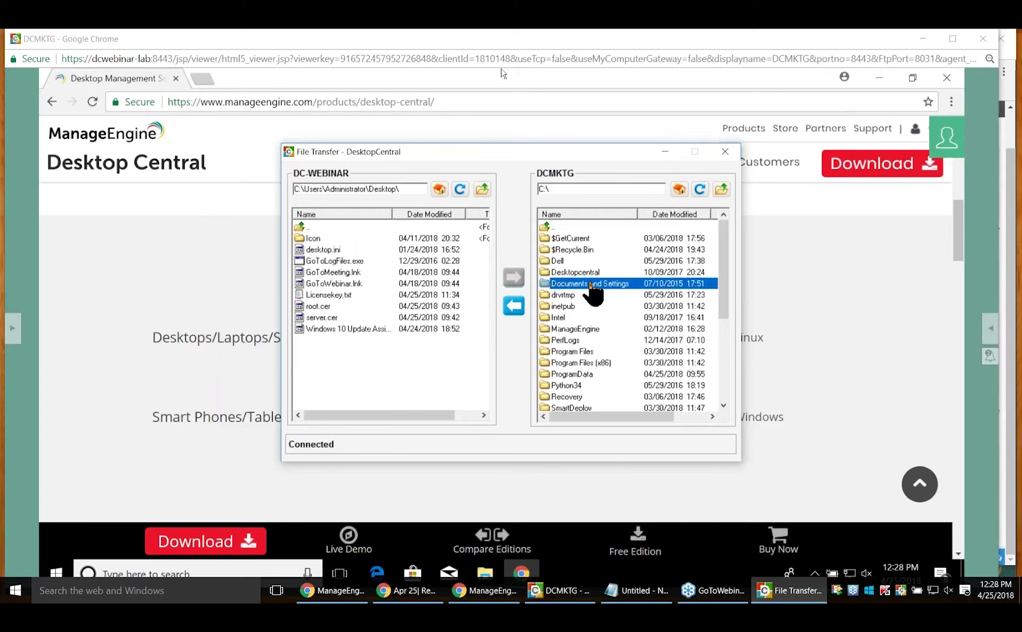
left_click(335, 294)
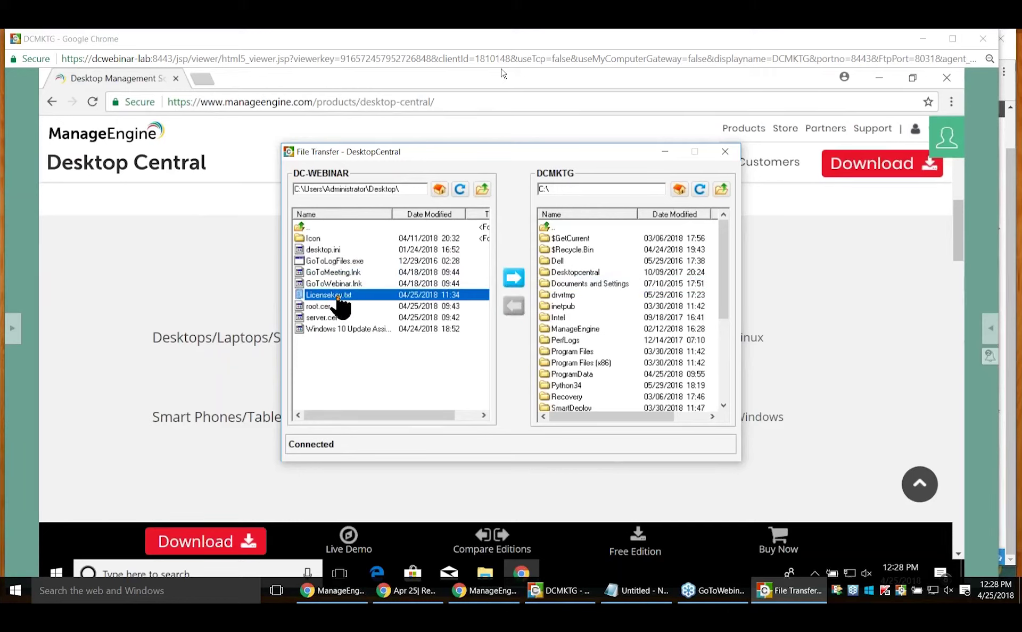
left_click(513, 275)
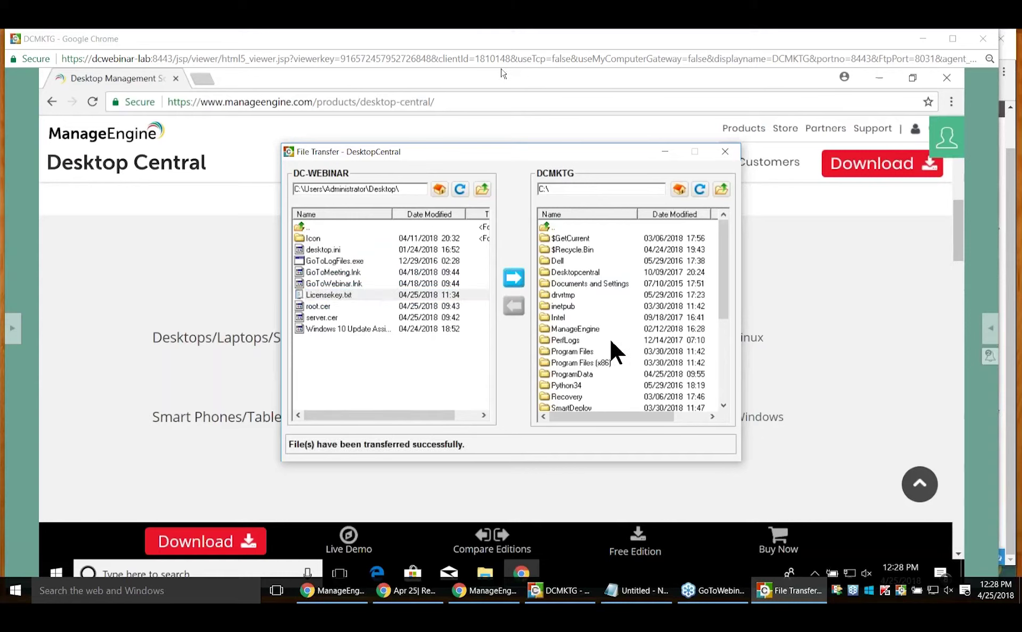
left_click(724, 153)
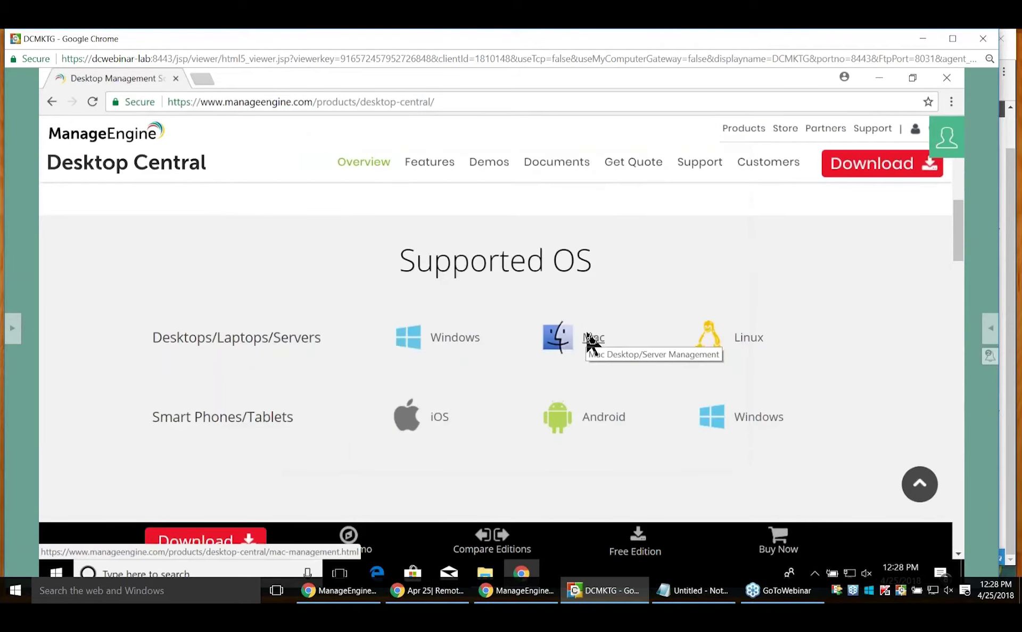
left_click(14, 328)
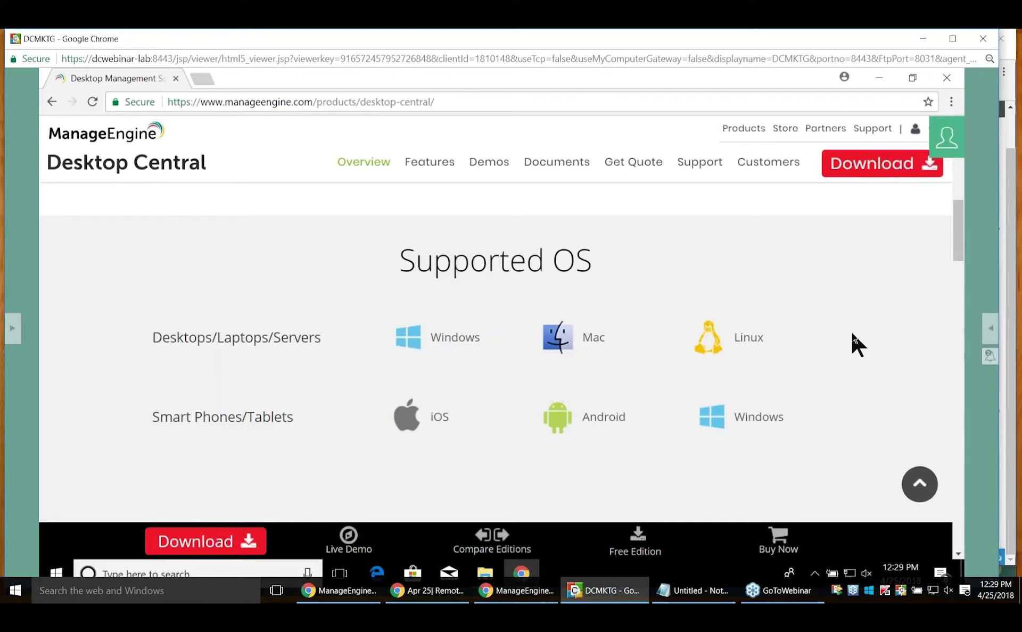
Switch to the other technician's Desktop Central browser window and check which account is signed in there
key("alt+Tab")
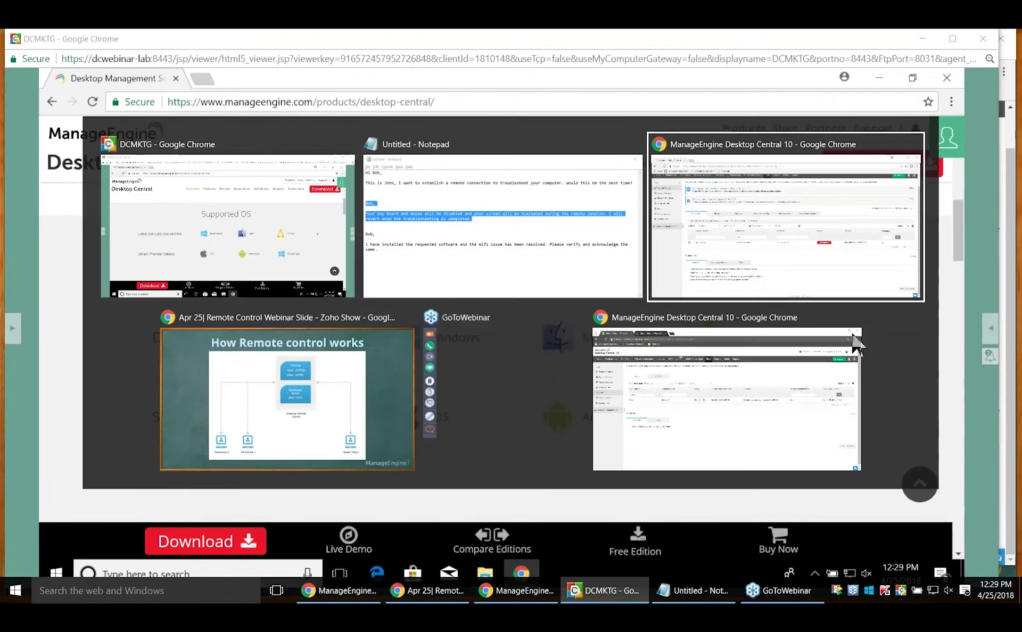
key("Tab")
key("Tab")
key("Tab")
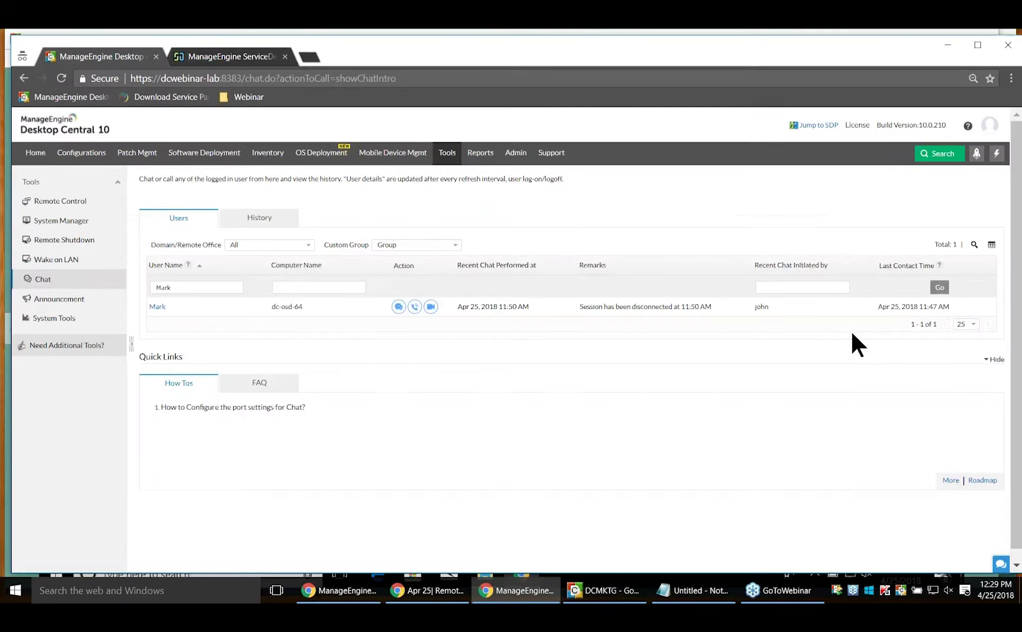
left_click(989, 128)
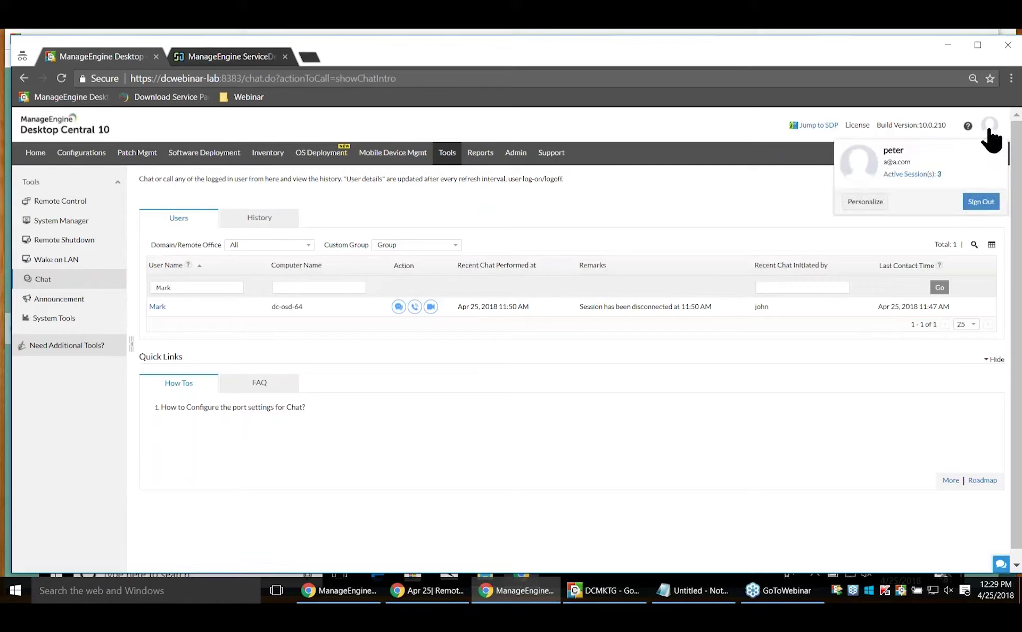
double_click(890, 151)
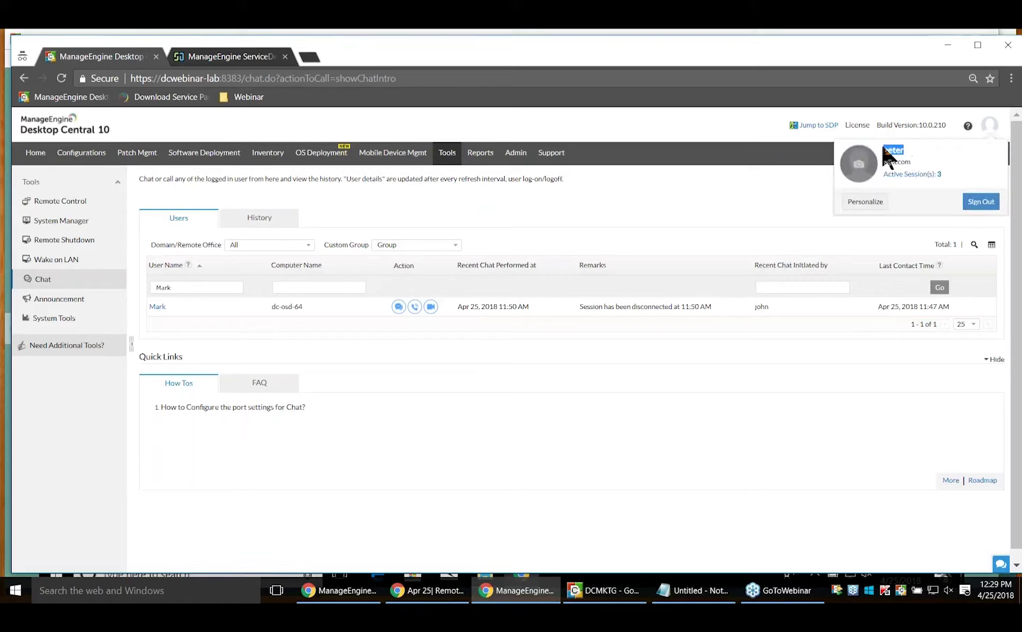
Open the Remote Control computer list and filter it by the remote user's name
left_click(452, 162)
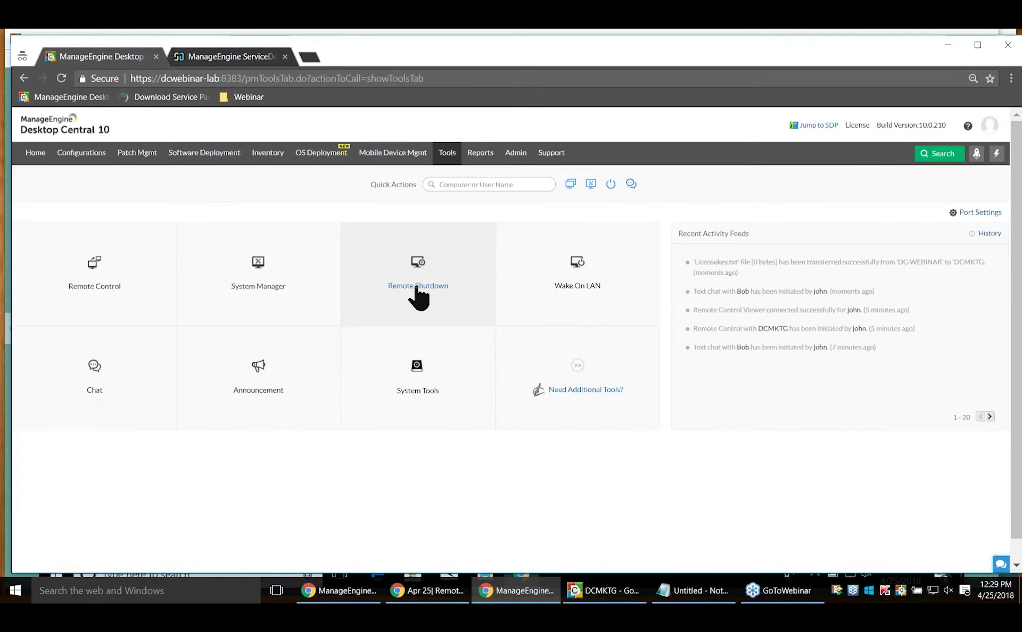
left_click(97, 269)
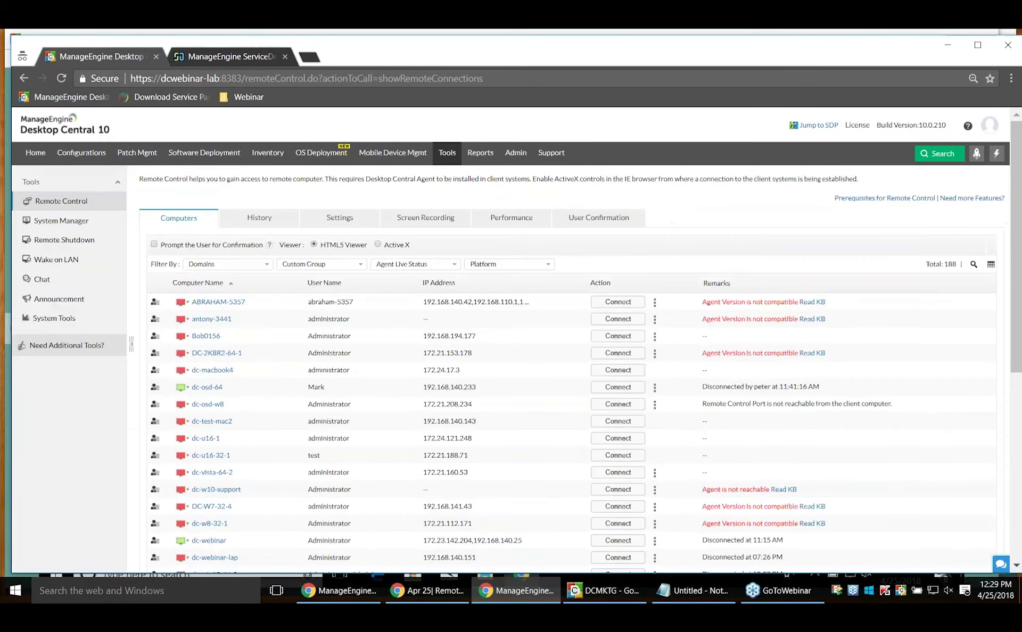
left_click(973, 264)
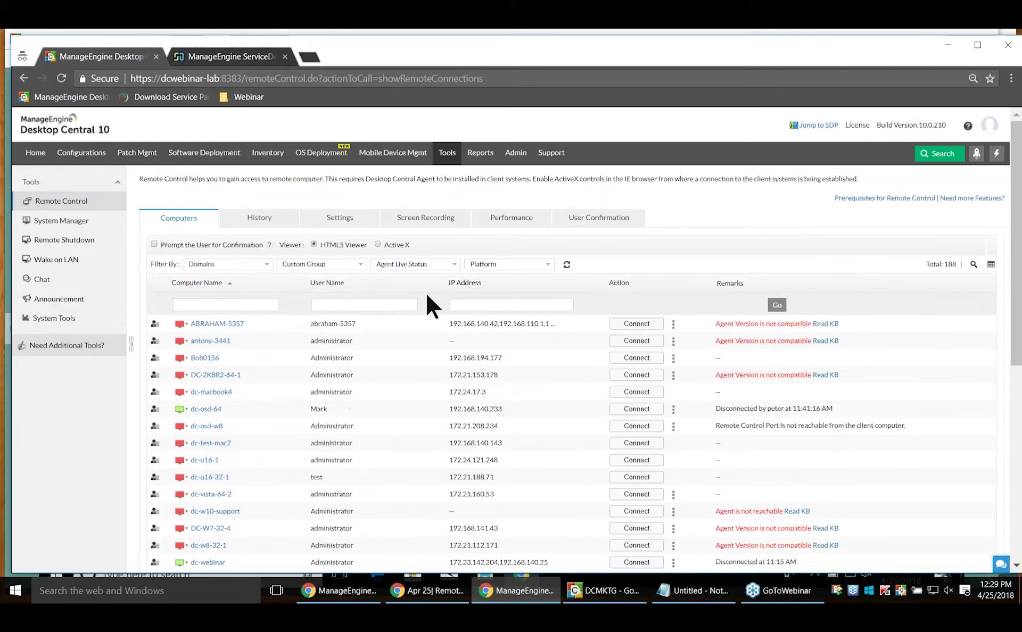
left_click(370, 305)
type("B")
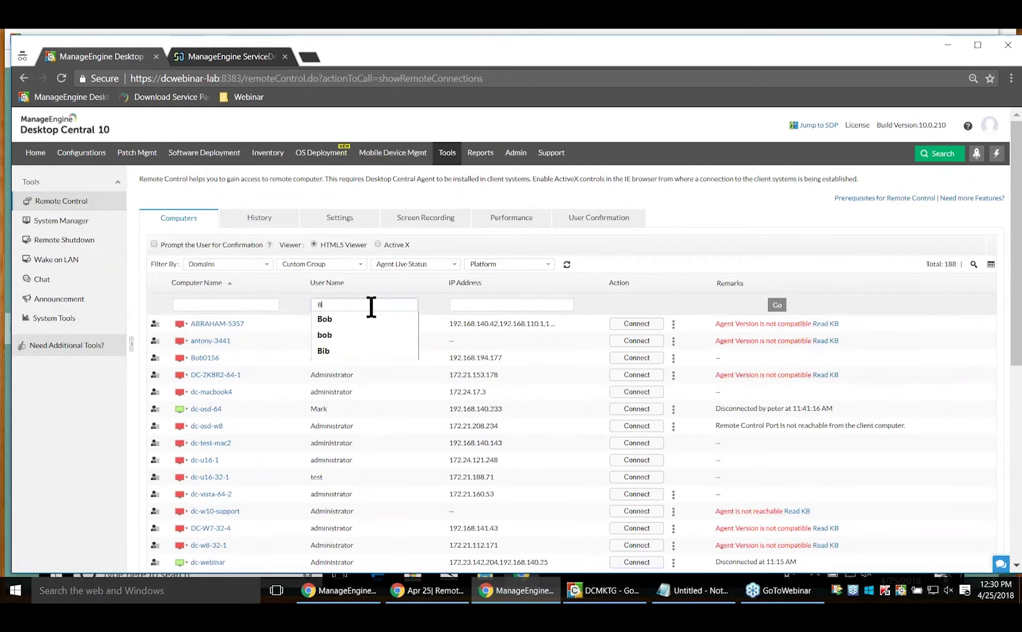
left_click(362, 317)
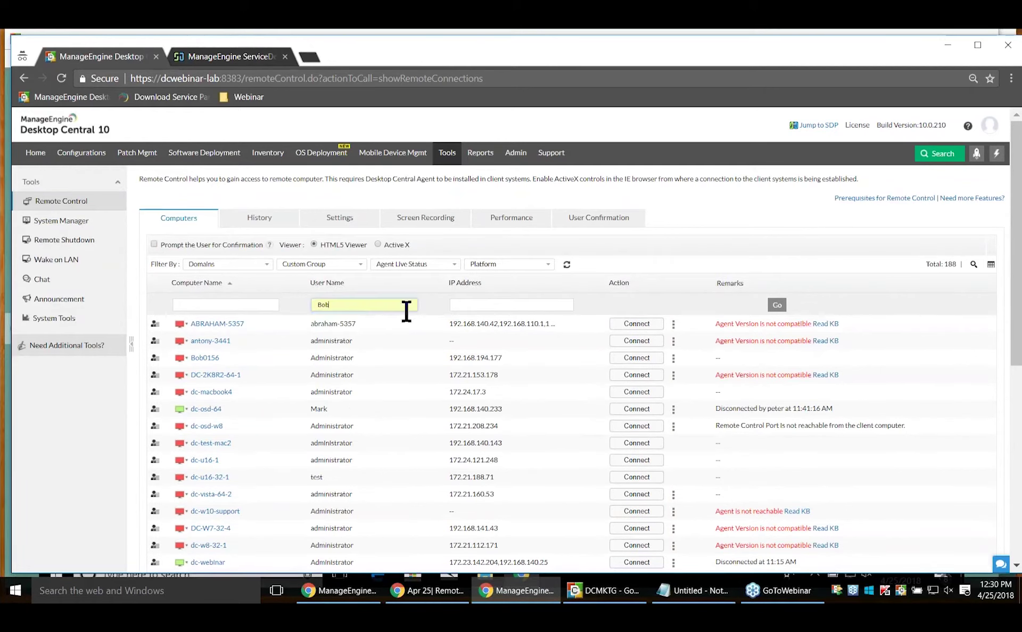
left_click(779, 309)
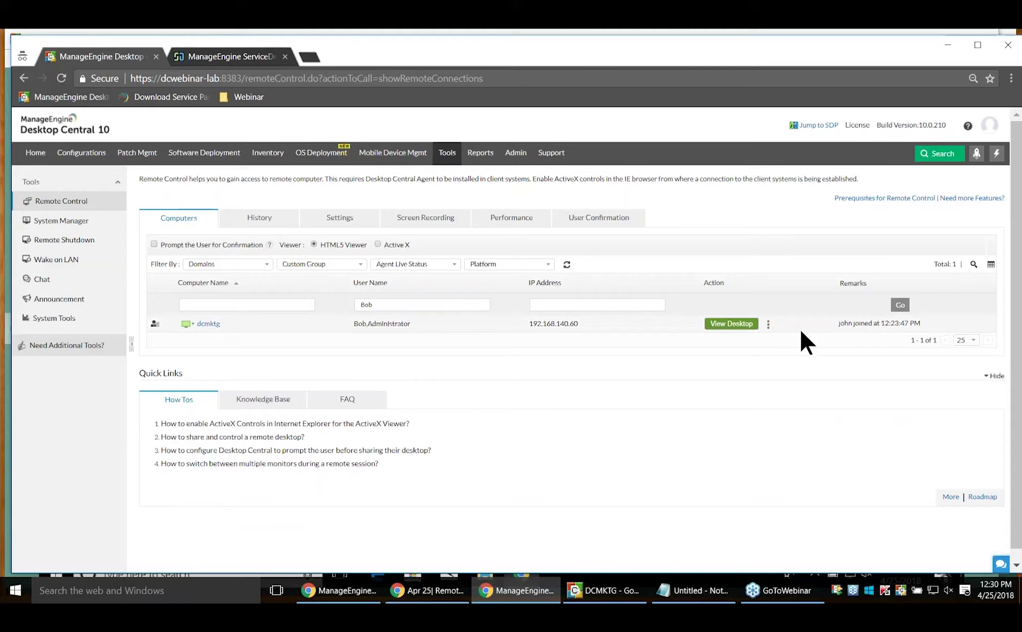
View the desktop of dcmktg, agree to continue sharing it with the first technician, and dismiss the Blacken Monitor message
left_click(749, 326)
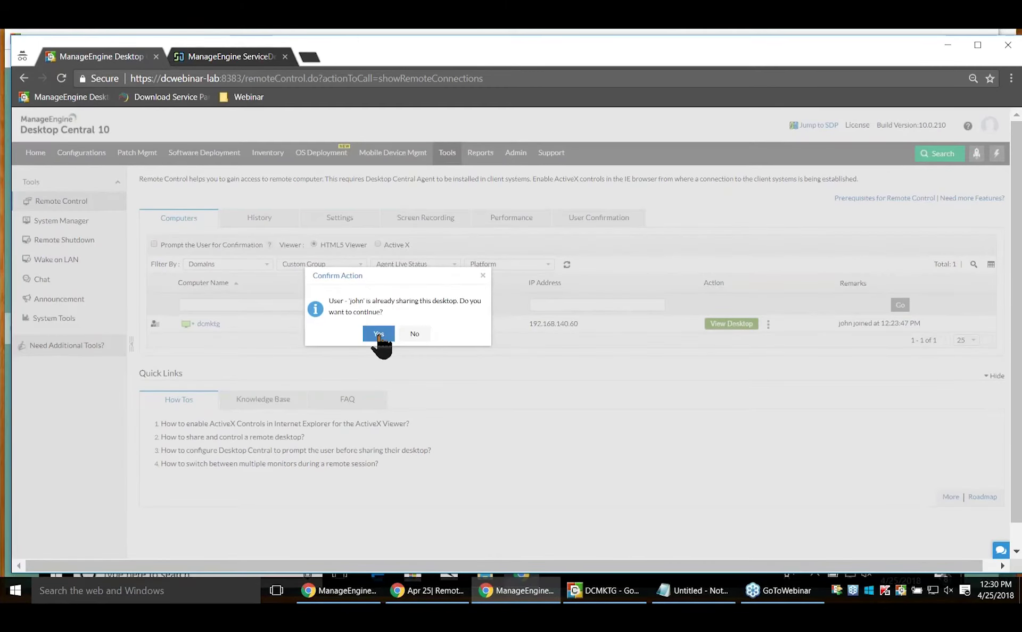
left_click(378, 334)
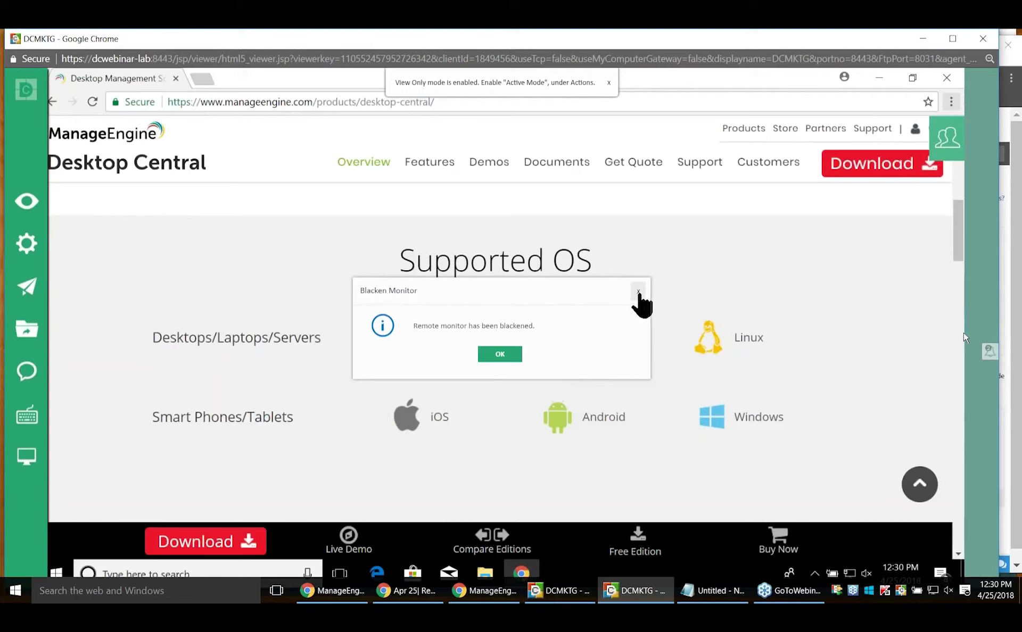
left_click(638, 291)
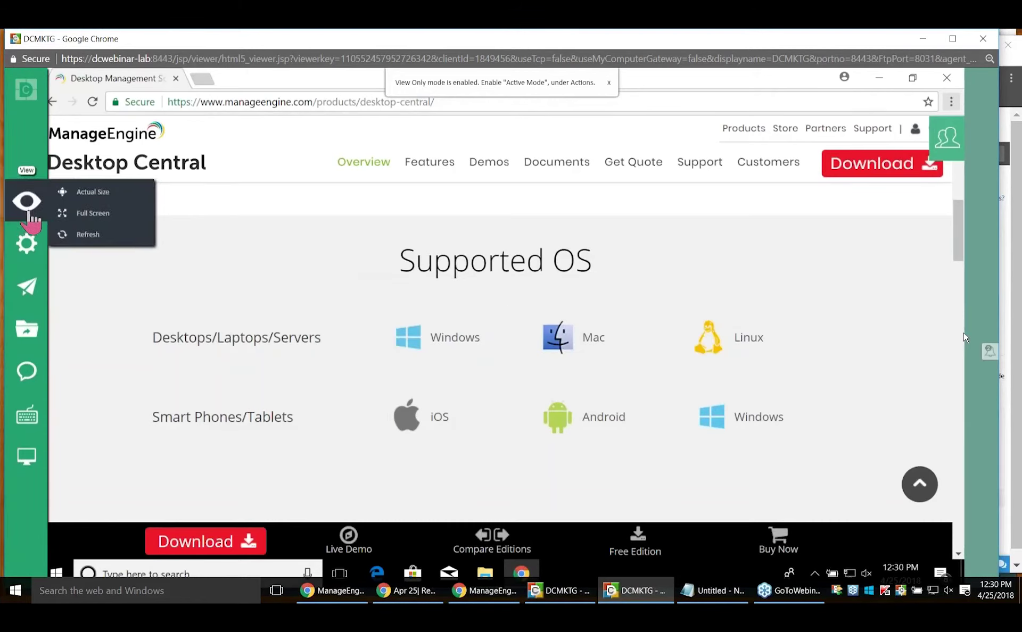
Switch the second technician's viewer from View Only to Active Mode and acknowledge the message
mouse_move(28, 242)
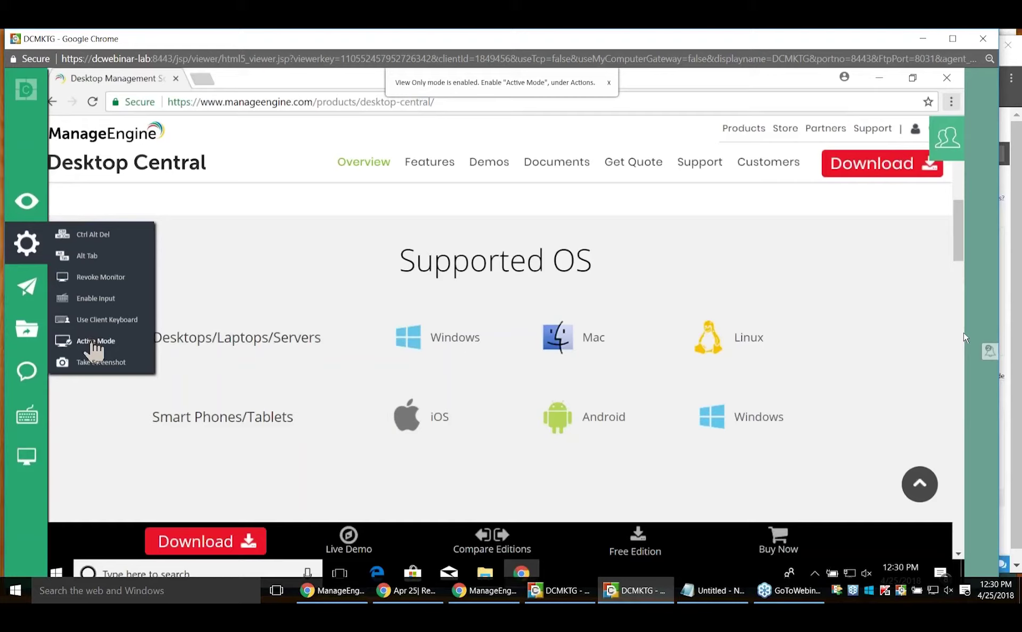
left_click(93, 343)
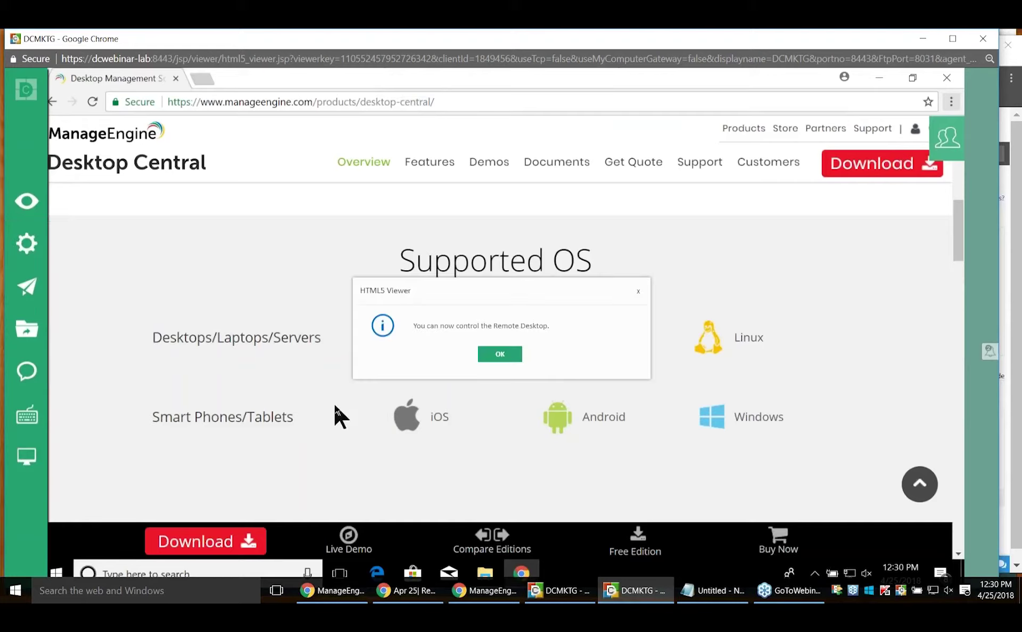
left_click(500, 353)
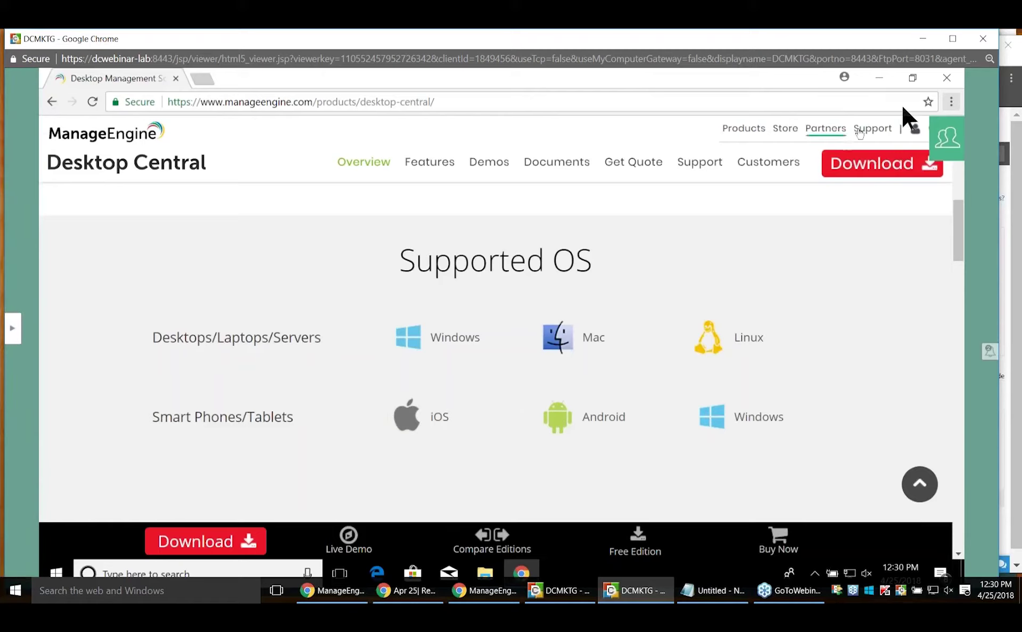
Close the second technician's DCMKTG viewer and switch back to the first technician's Desktop Central window
left_click(983, 45)
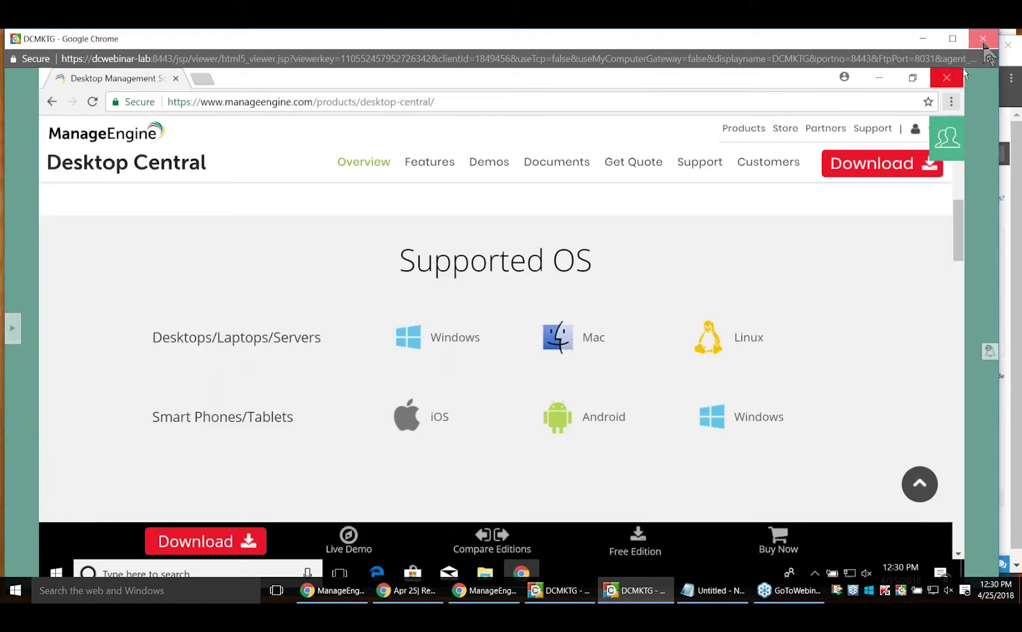
left_click(559, 125)
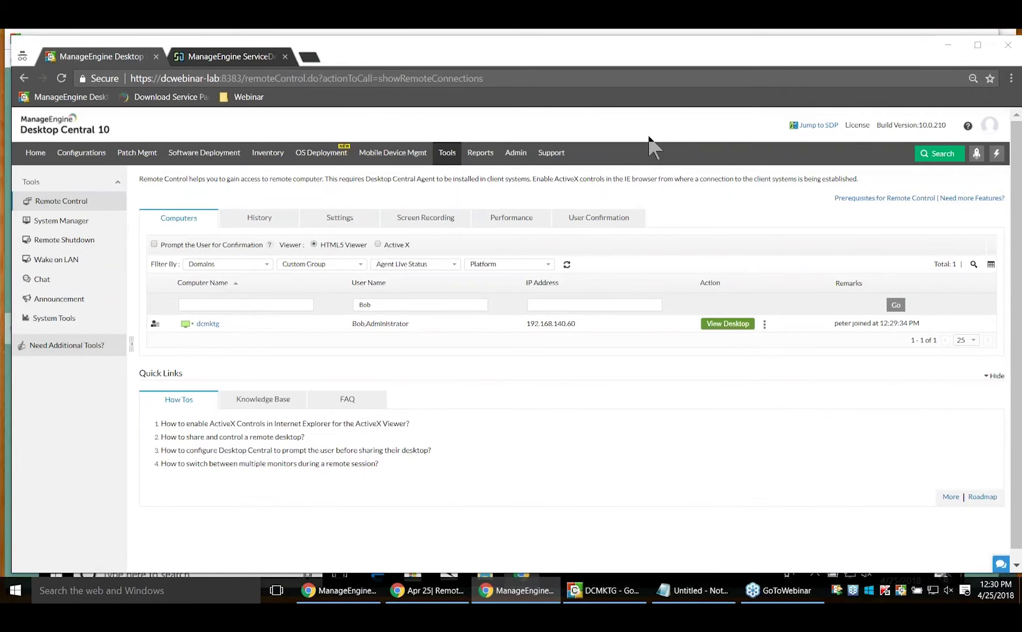
key("alt+Tab")
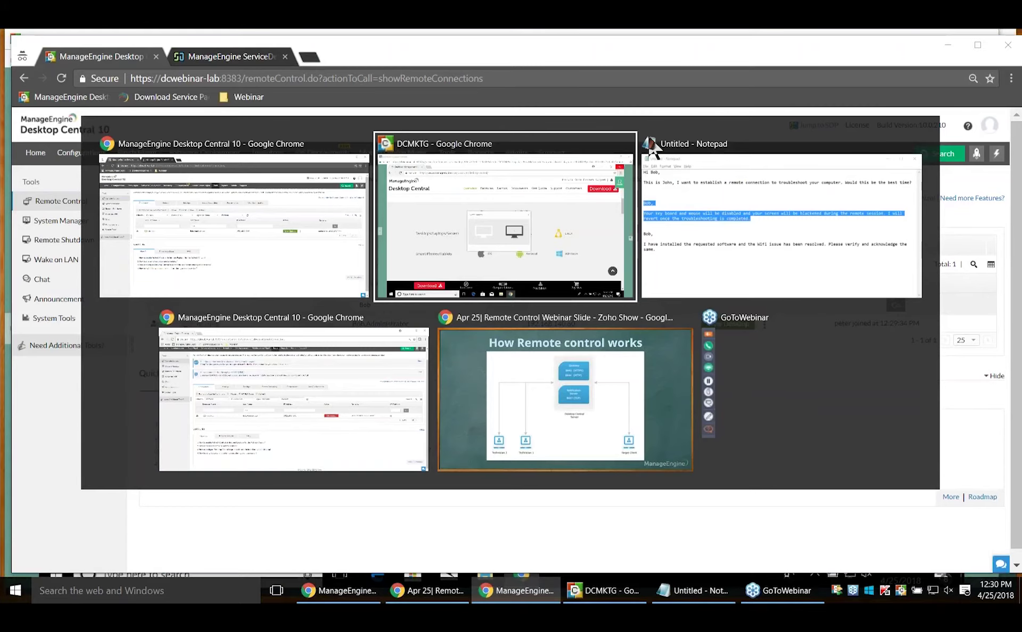
key("alt+Tab")
key("alt+Tab")
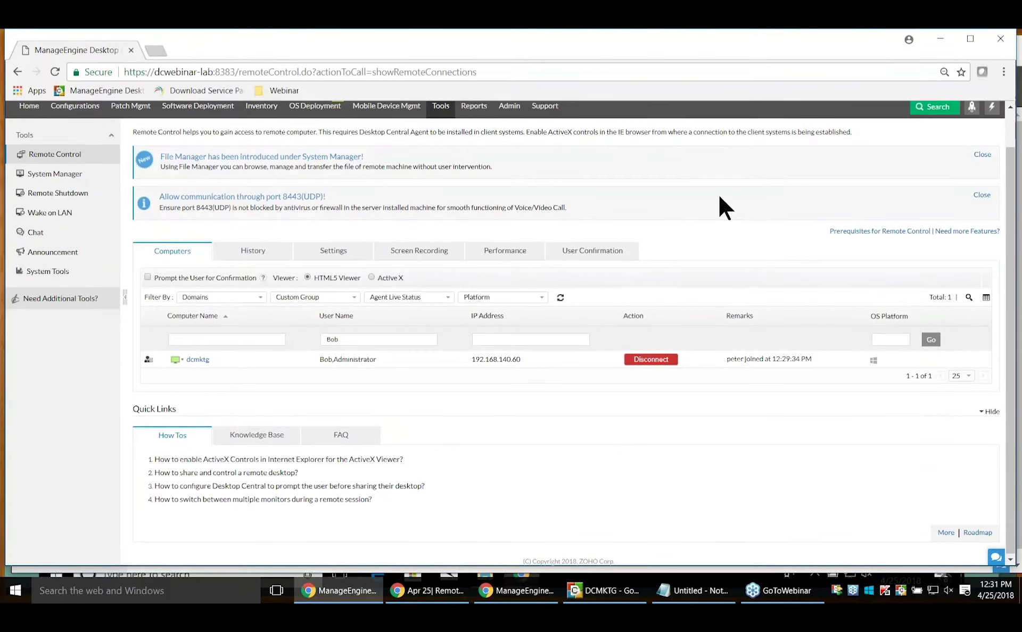
scroll(718, 197, "up", 1)
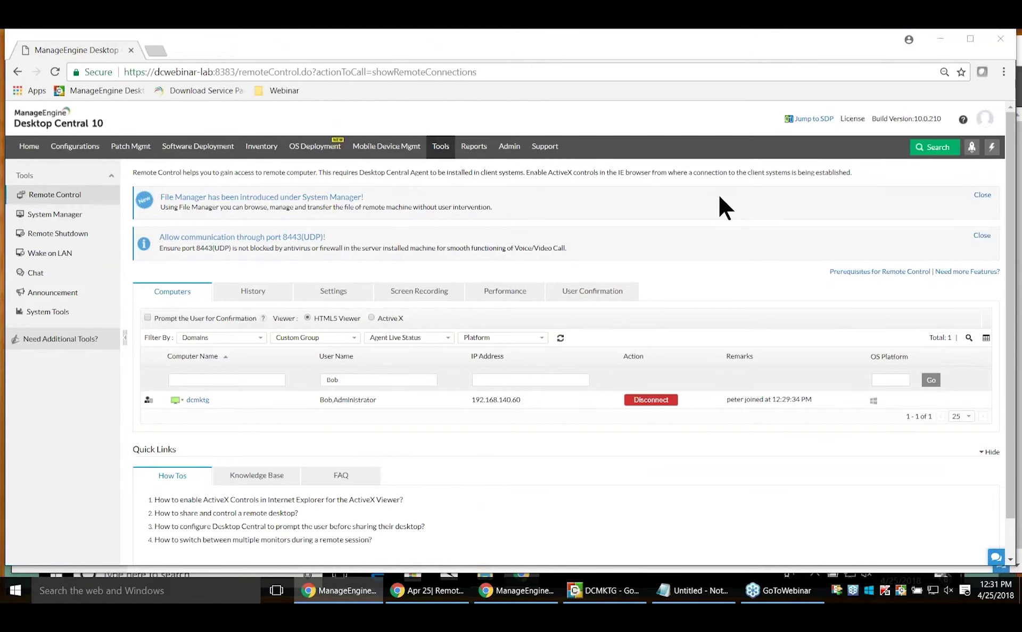
Revoke the blackened monitor in the first technician's DCMKTG viewer and close the Switch Monitor dialog
key("alt+Tab")
key("alt+Tab")
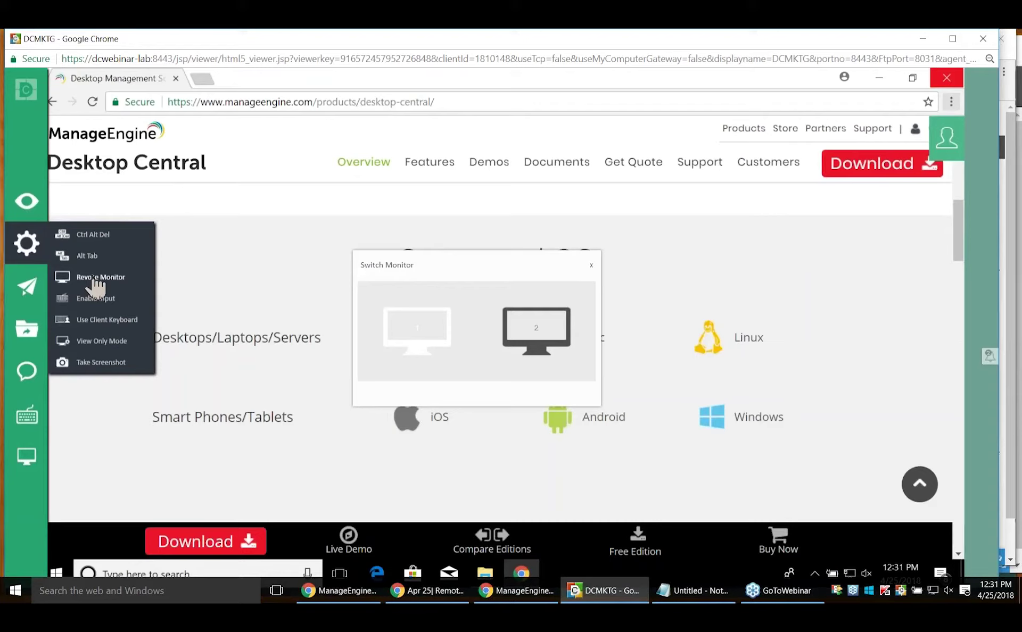
left_click(95, 278)
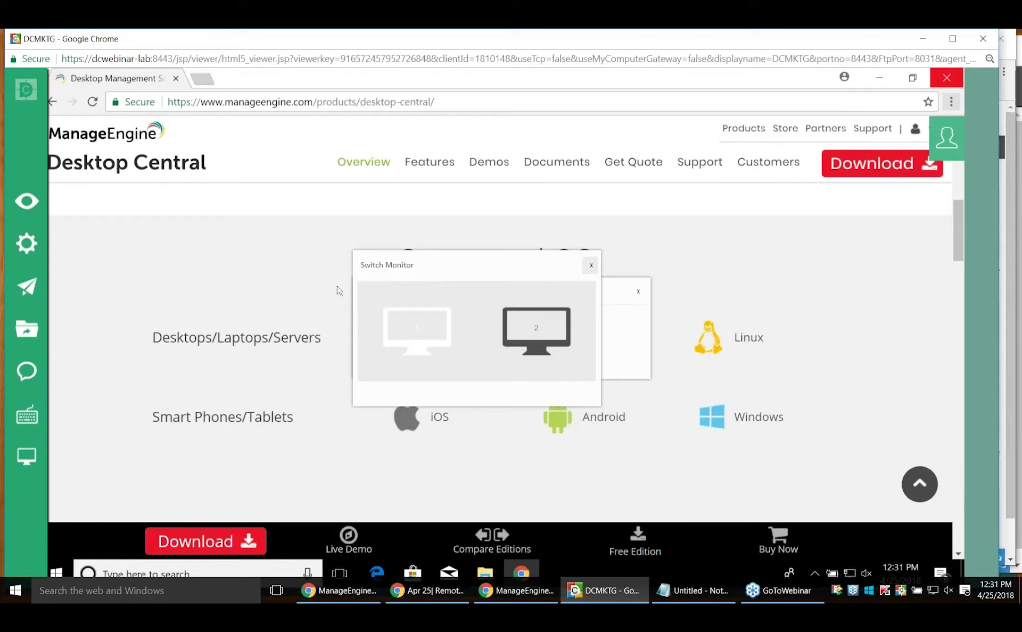
left_click(592, 264)
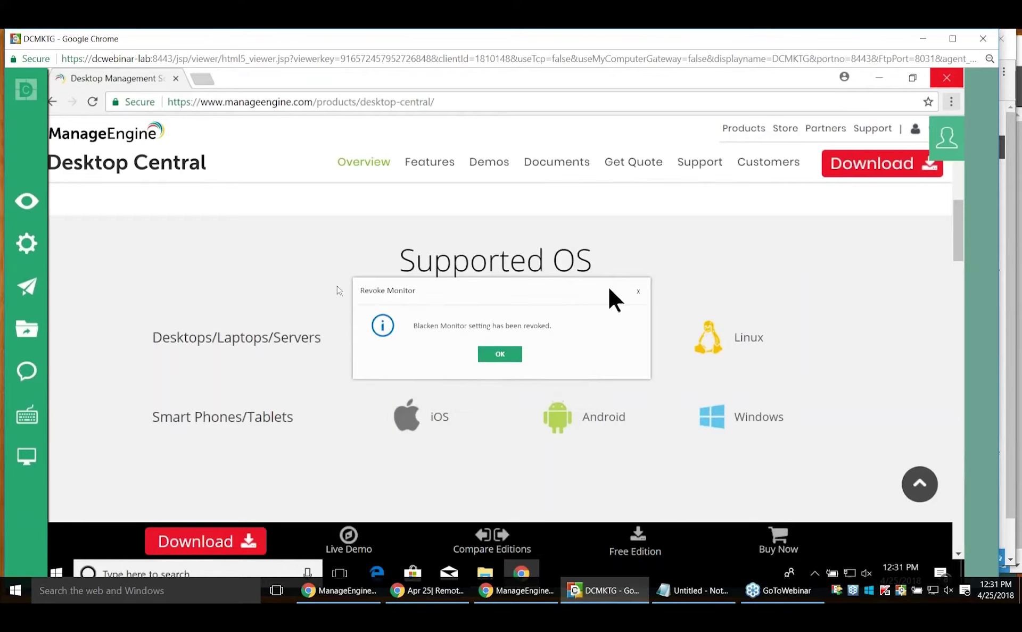
left_click(498, 354)
left_click(27, 244)
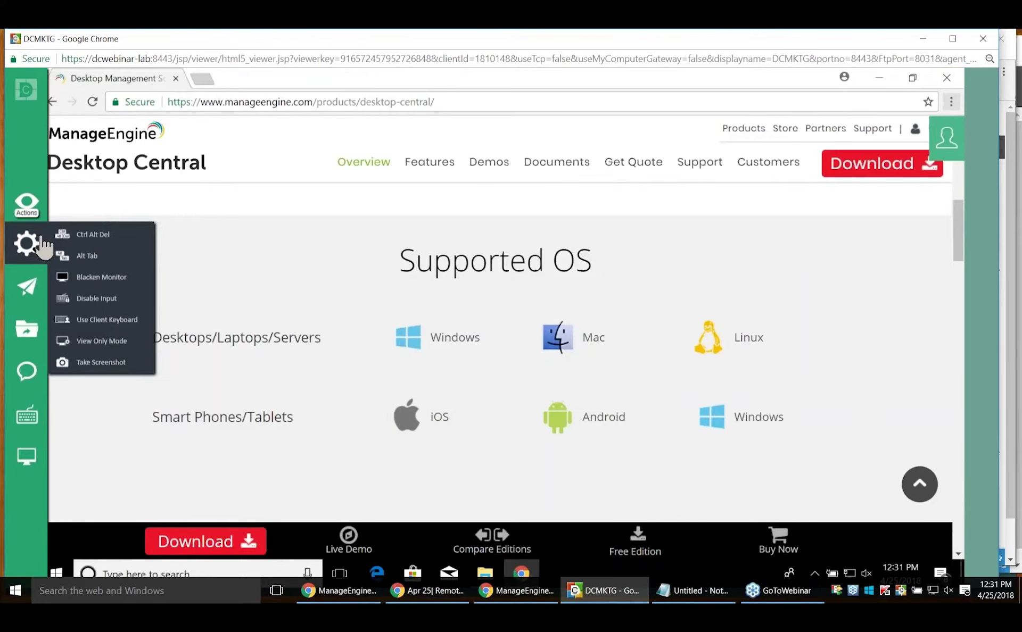
left_click(104, 277)
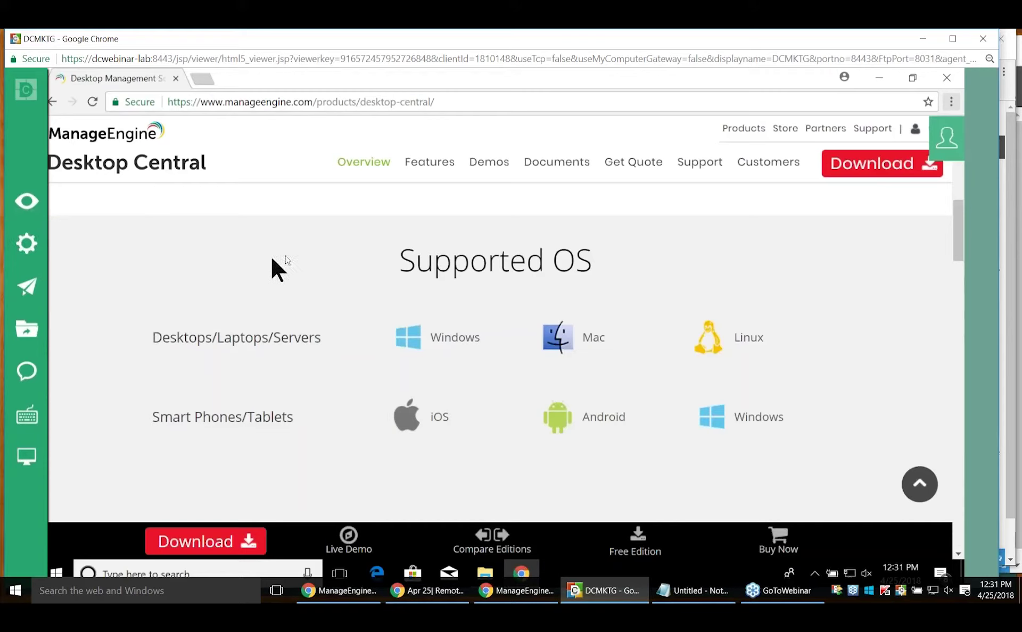
Start a text chat with the remote user and send the Notepad message about the installed software and the resolved Wifi issue
left_click(25, 379)
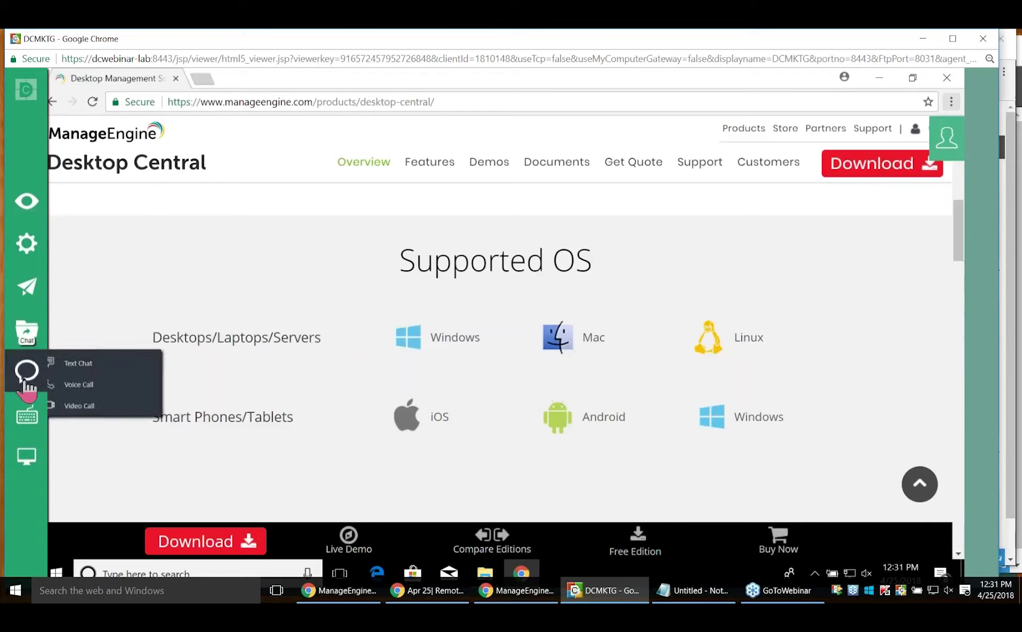
left_click(93, 364)
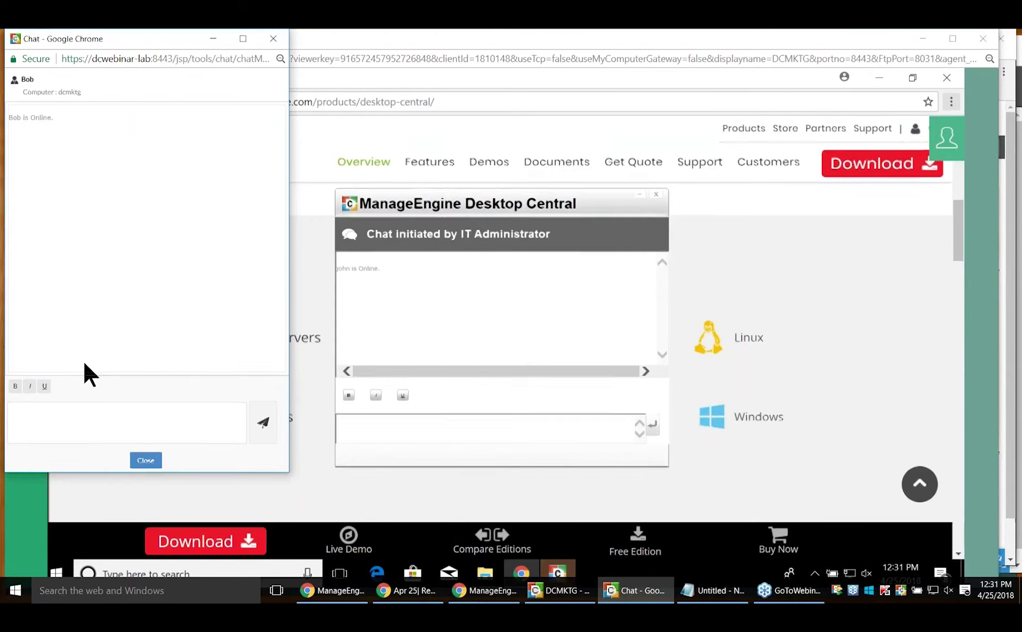
key("alt+Tab")
left_click(148, 365)
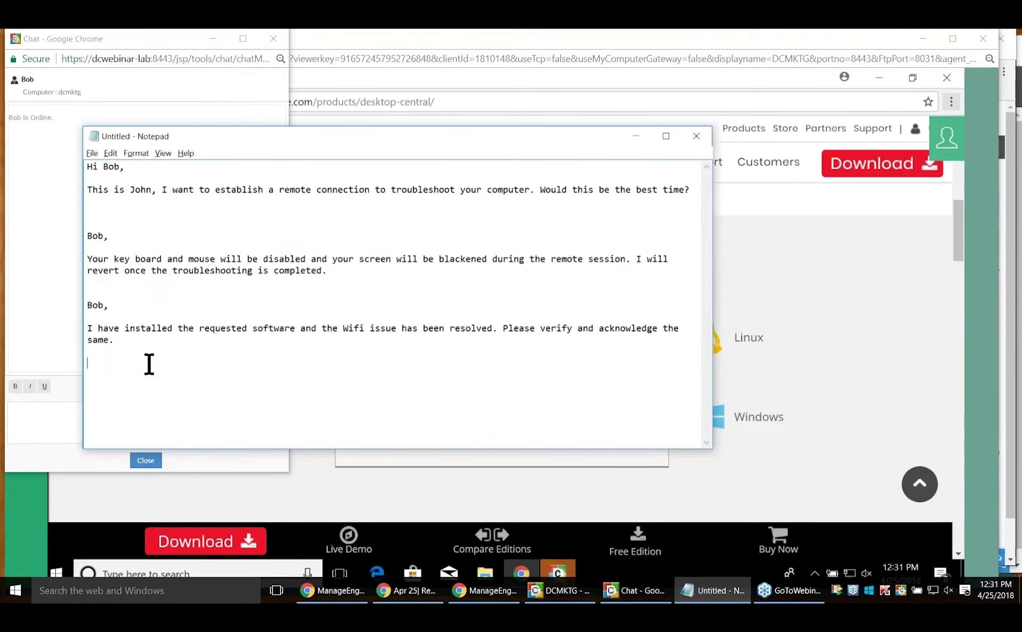
left_click_drag(144, 351, 87, 305)
key("ctrl+c")
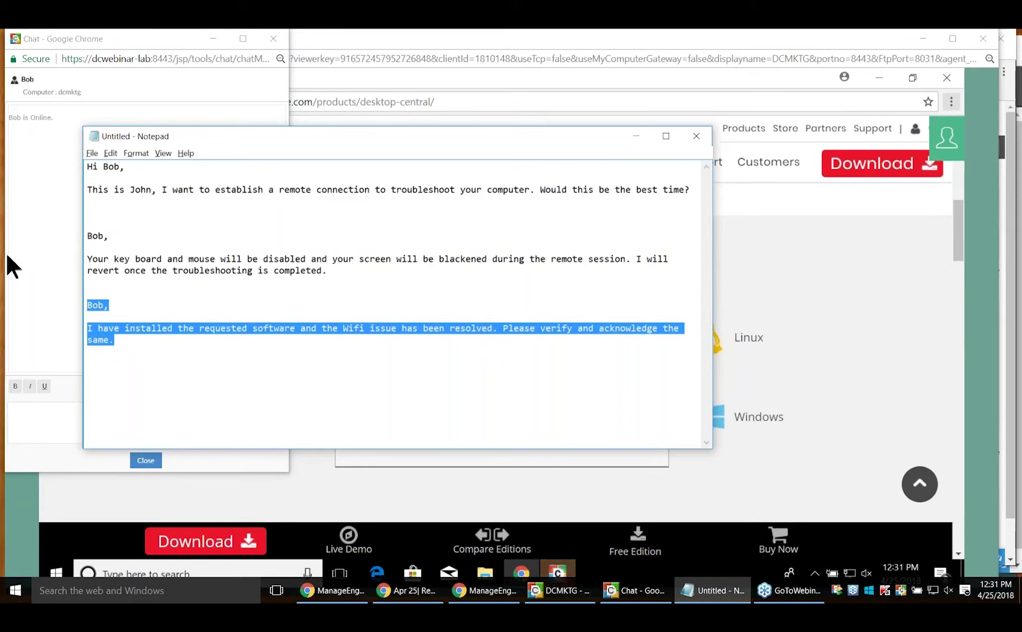
left_click(37, 418)
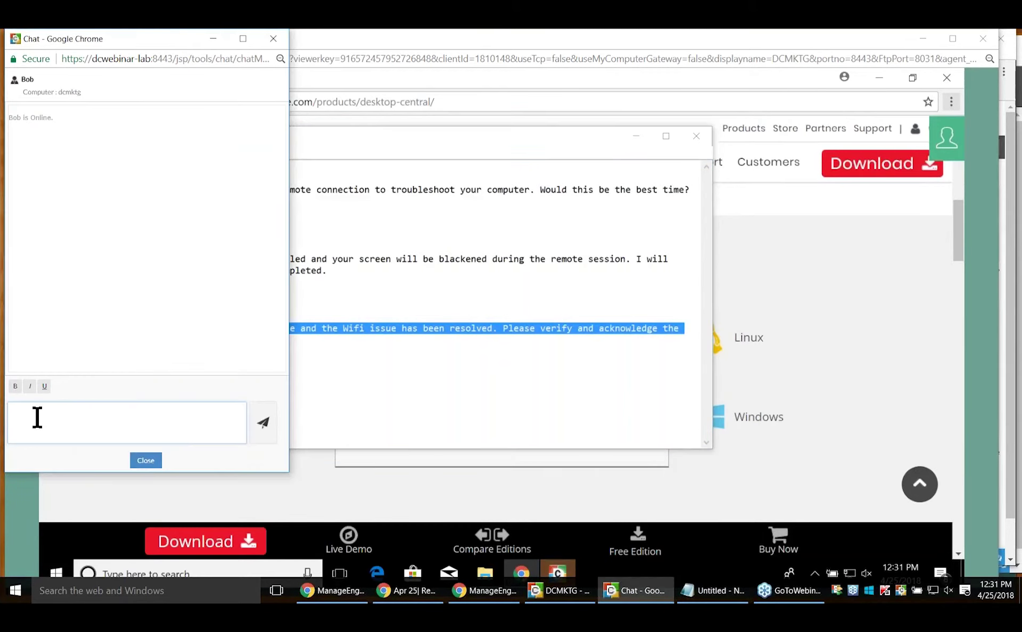
key("ctrl+v")
left_click(265, 429)
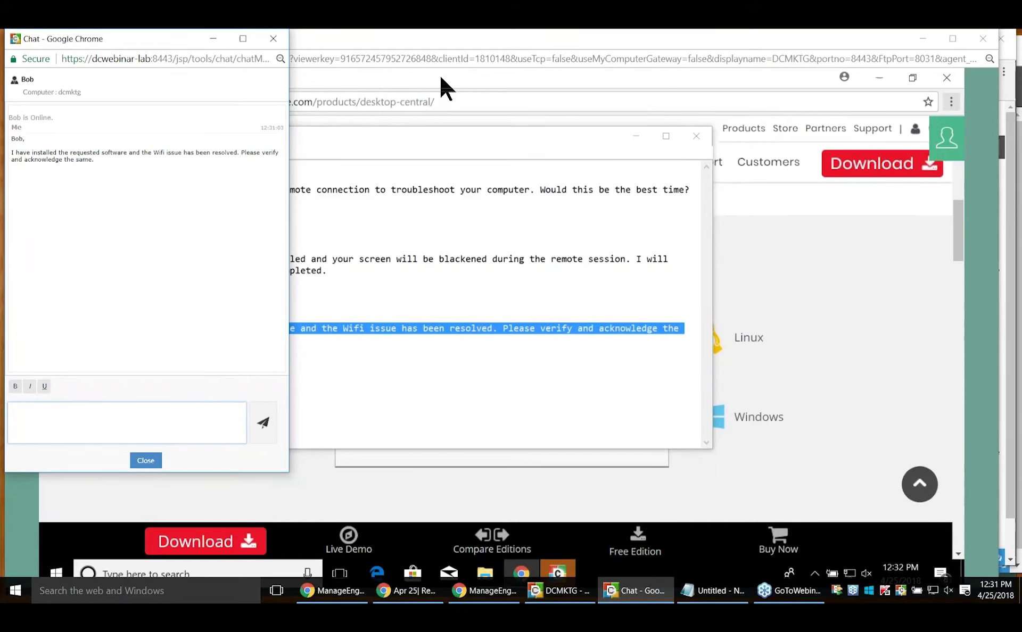
Uncover the chat window on the remote desktop and reply "Thank you!" from it
left_click(628, 136)
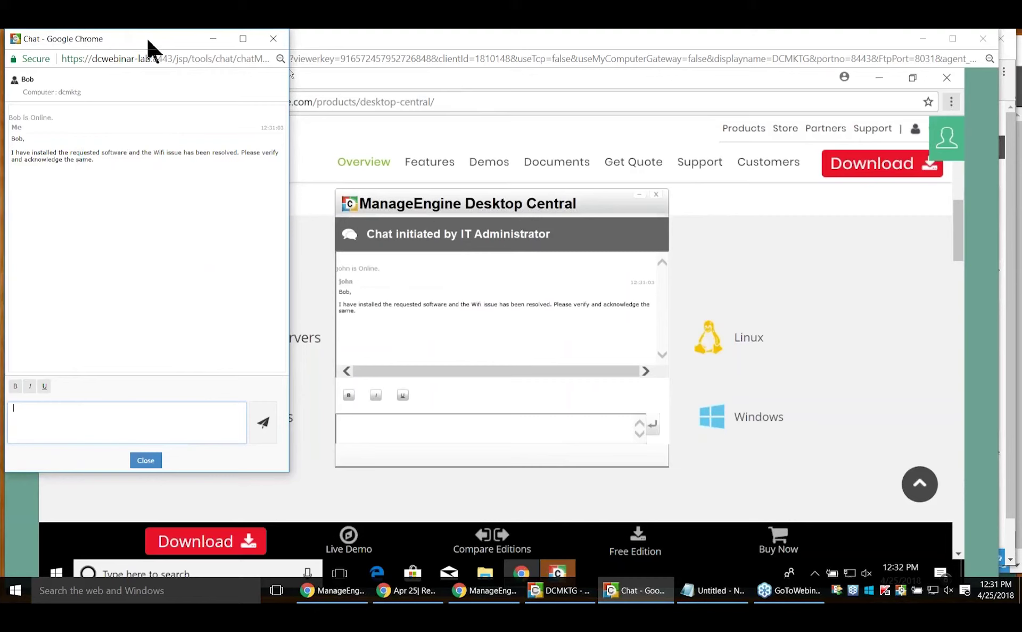
left_click_drag(148, 42, 305, 67)
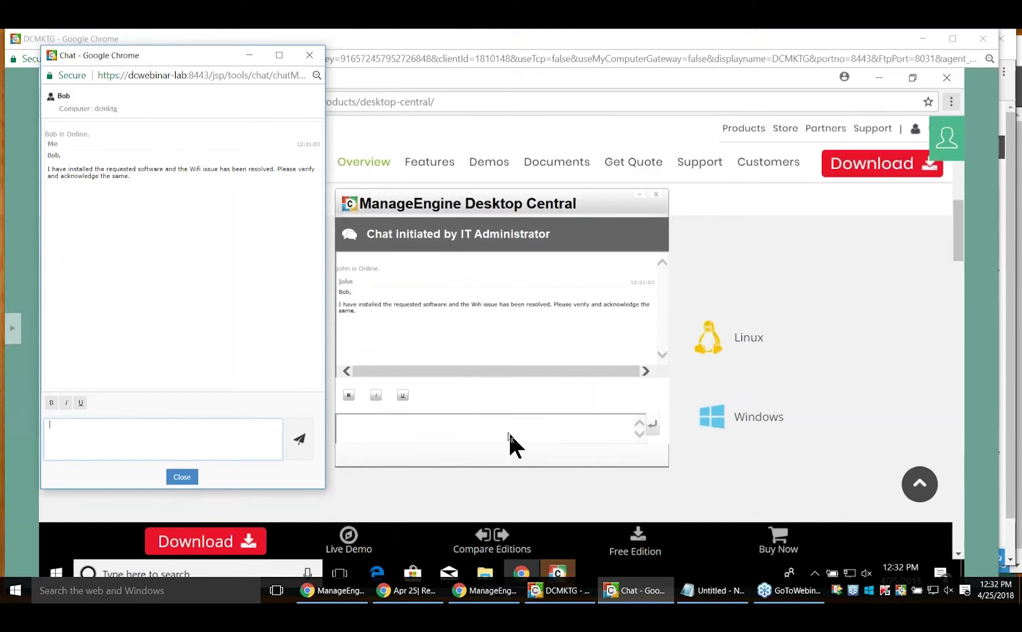
left_click(509, 431)
type("Th")
key("BackSpace")
type("hank ")
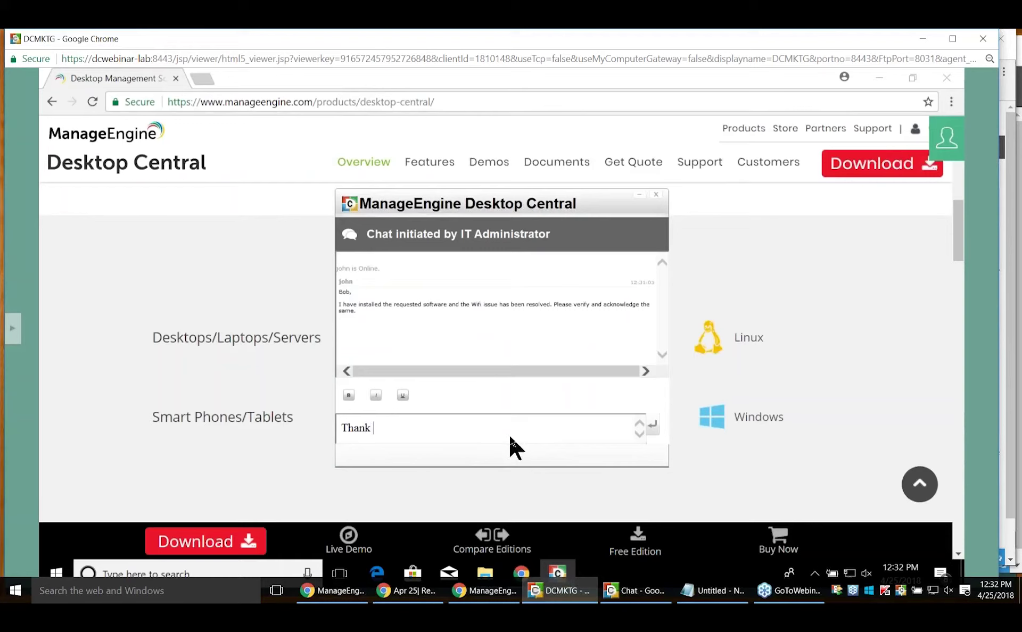
type("you!")
key("Return")
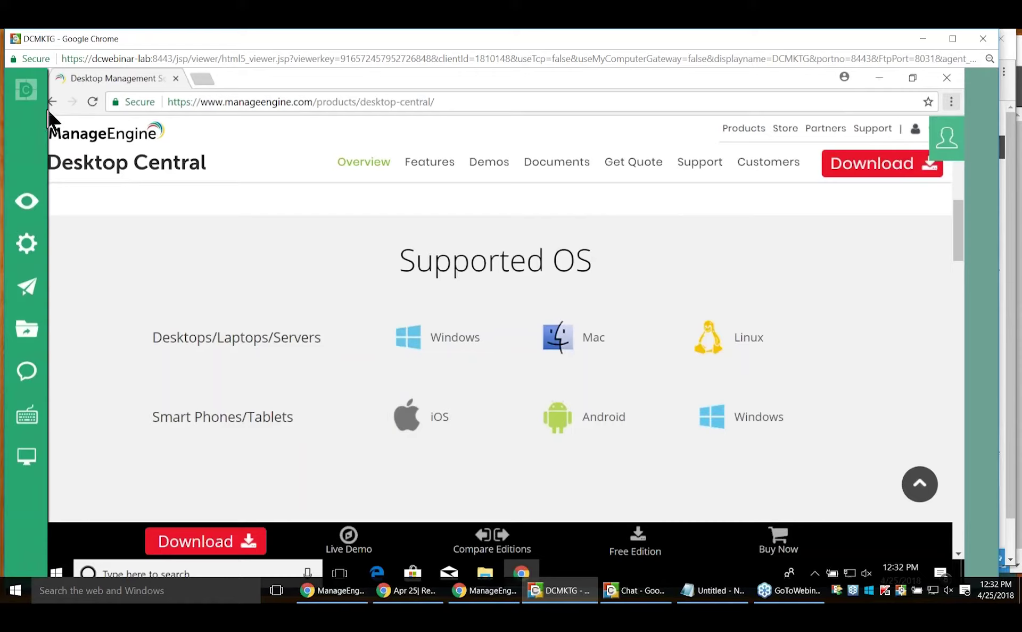
Close the first technician's DCMKTG viewer and chat window, and return to the Tools overview with its recent activity feeds
left_click(983, 36)
left_click(550, 126)
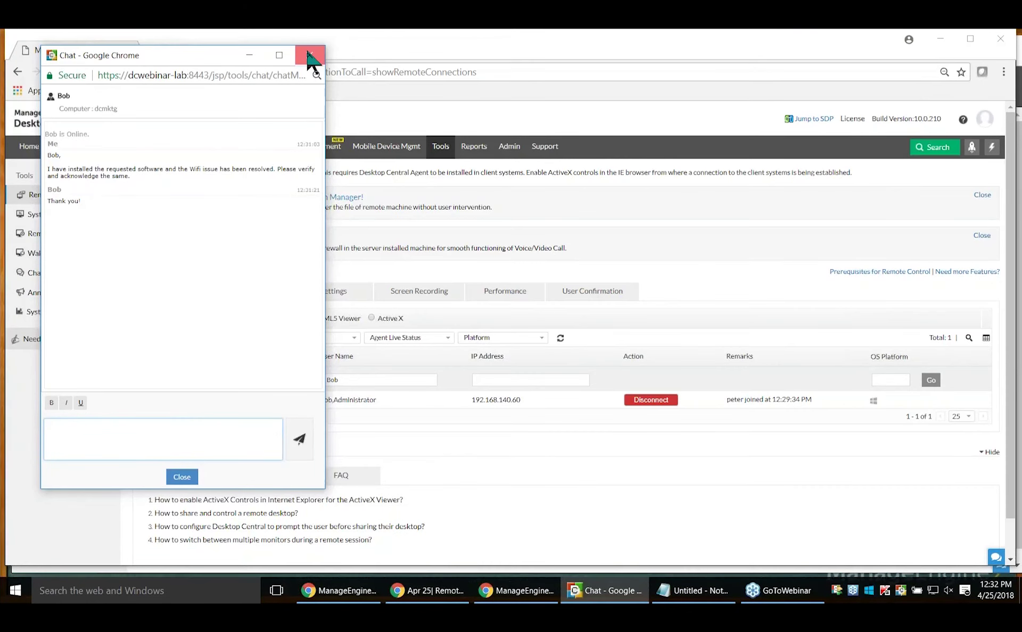
left_click(310, 56)
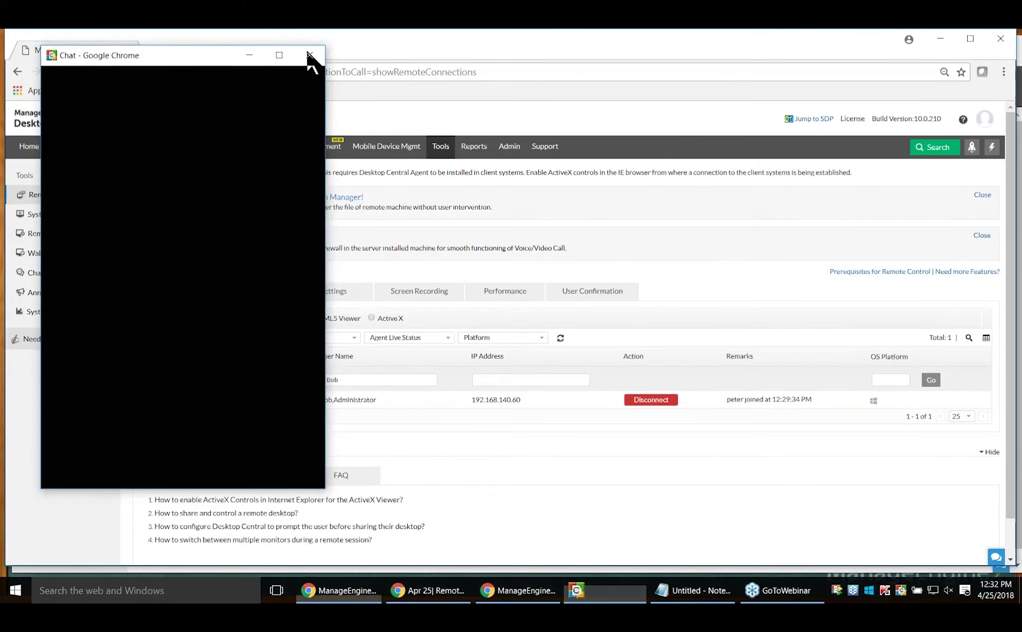
left_click(443, 153)
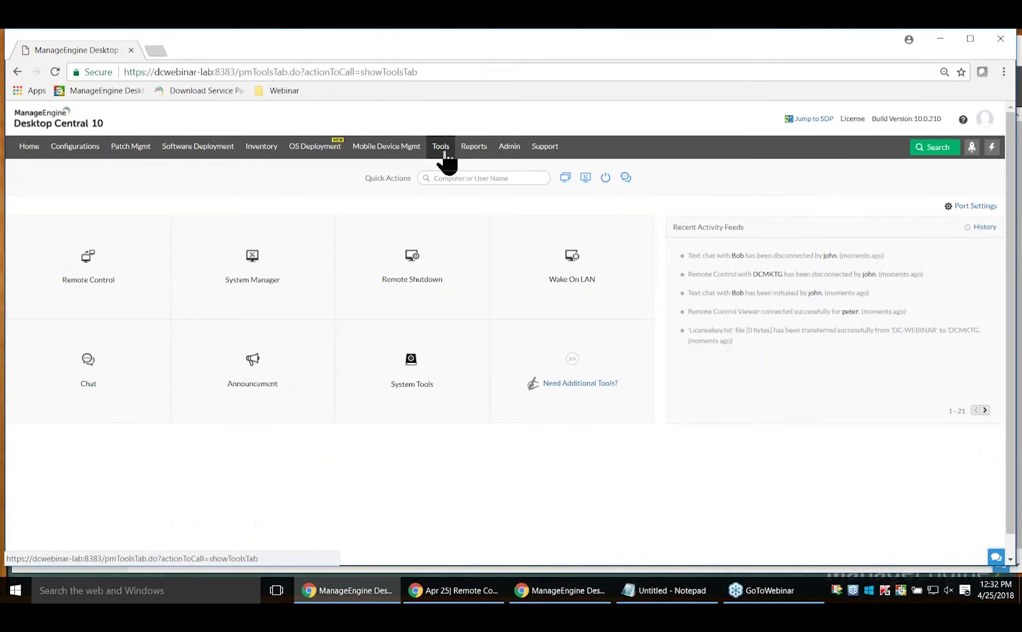
Switch to the webinar presentation and advance to the "Summary - Remote control" slide
key("alt+Tab")
key("alt+Tab")
key("alt+Tab")
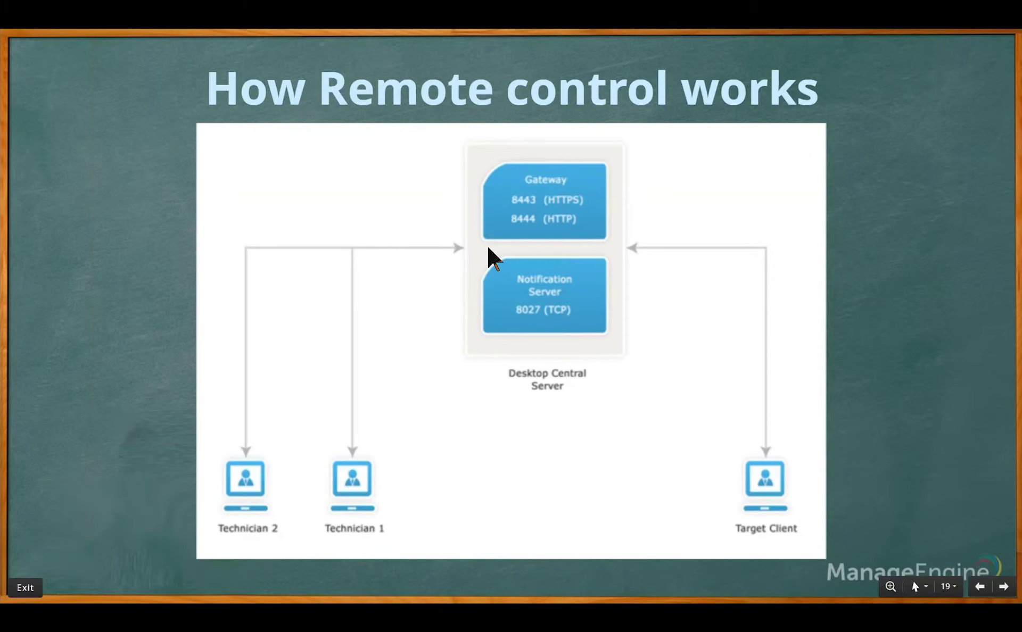
key("Right")
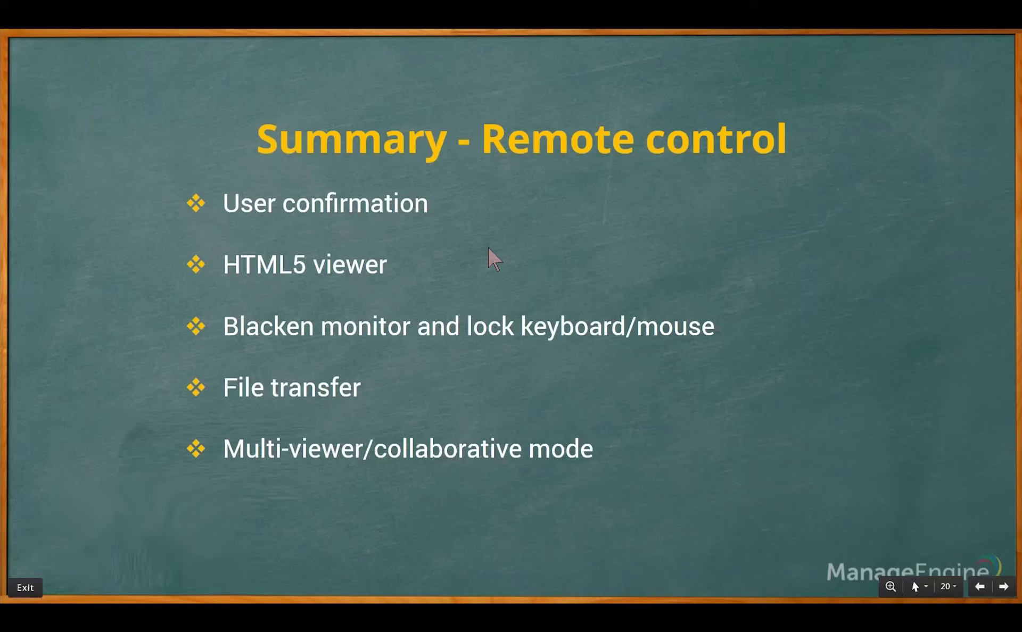
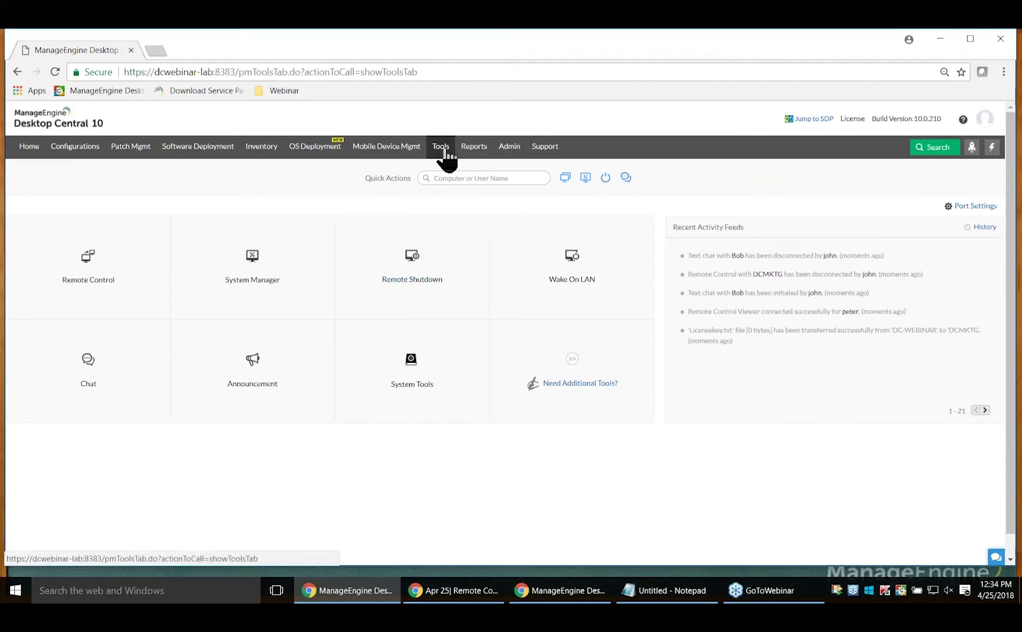
Reload the Tools overview in Desktop Central and highlight the recent activity feed entries for review
left_click(445, 153)
left_click_drag(674, 226, 745, 350)
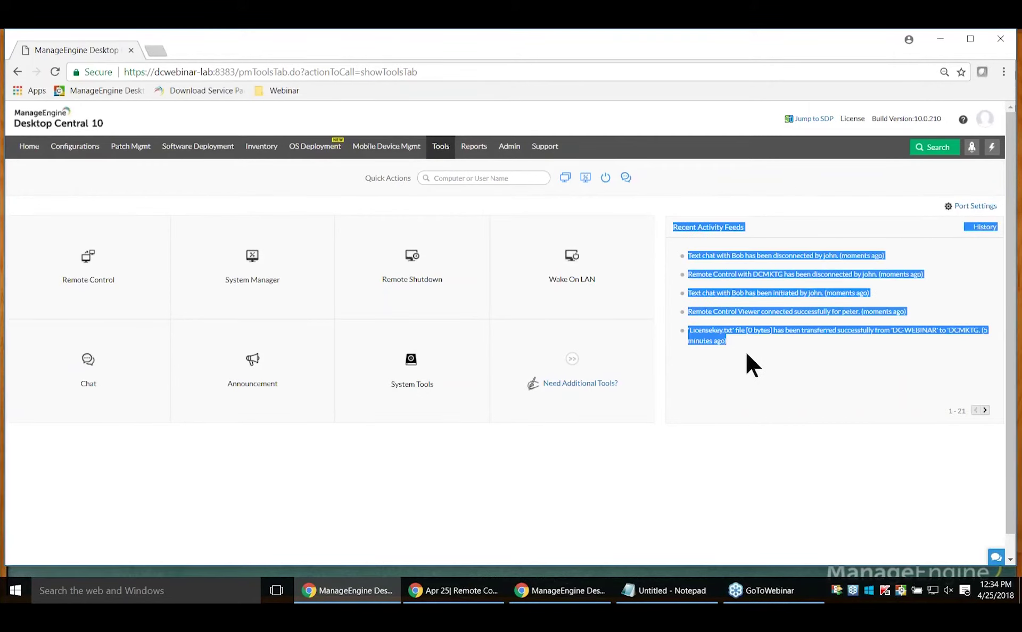
left_click(781, 218)
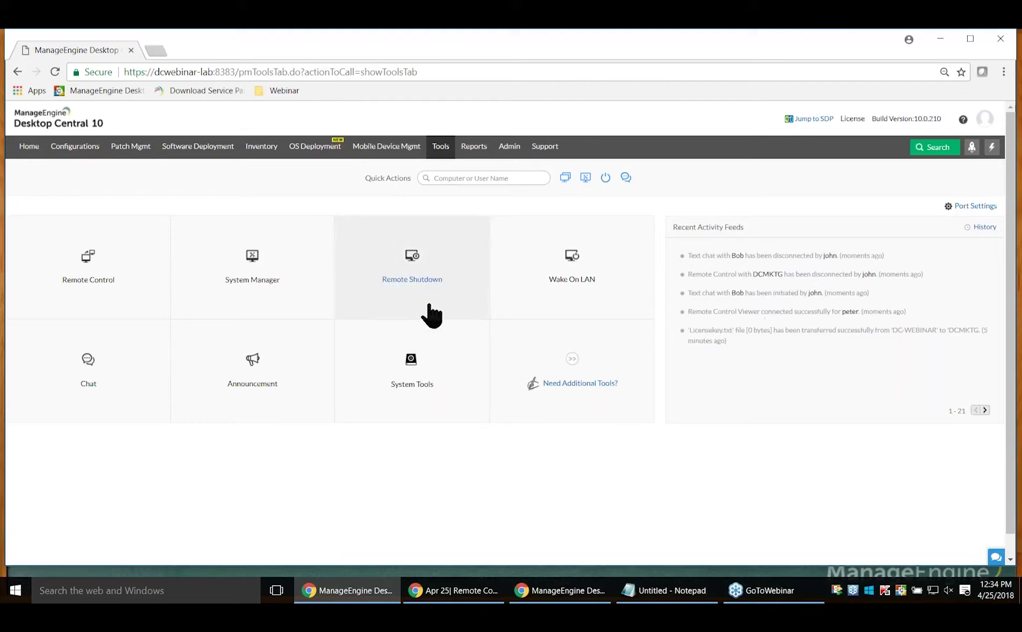
Open System Manager and start managing dc-osd-64 with its remote Event Viewer
left_click(265, 290)
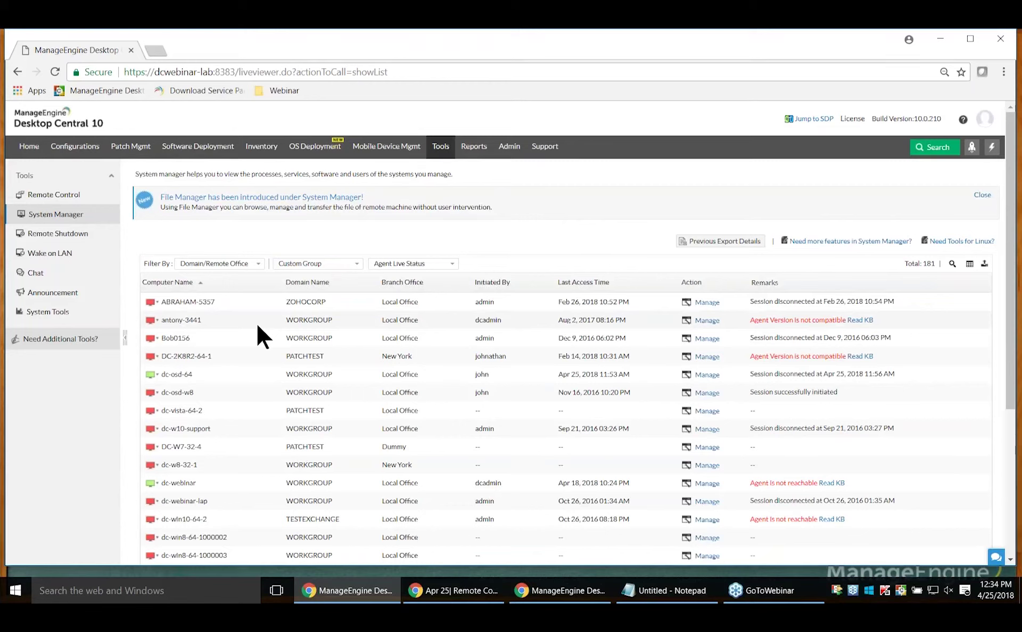
left_click(704, 379)
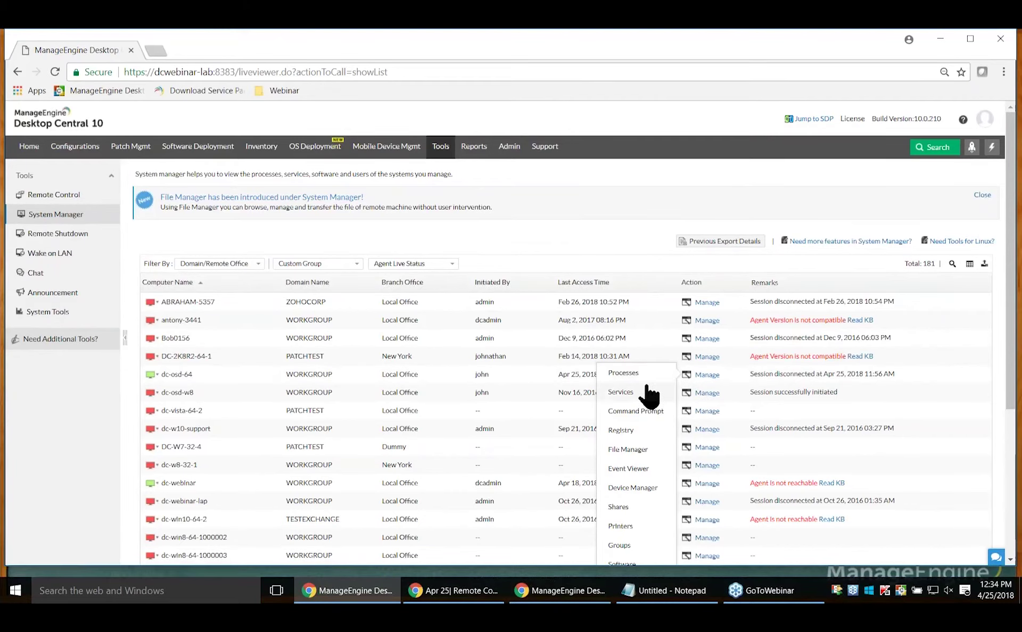
scroll(648, 393, "down", 3)
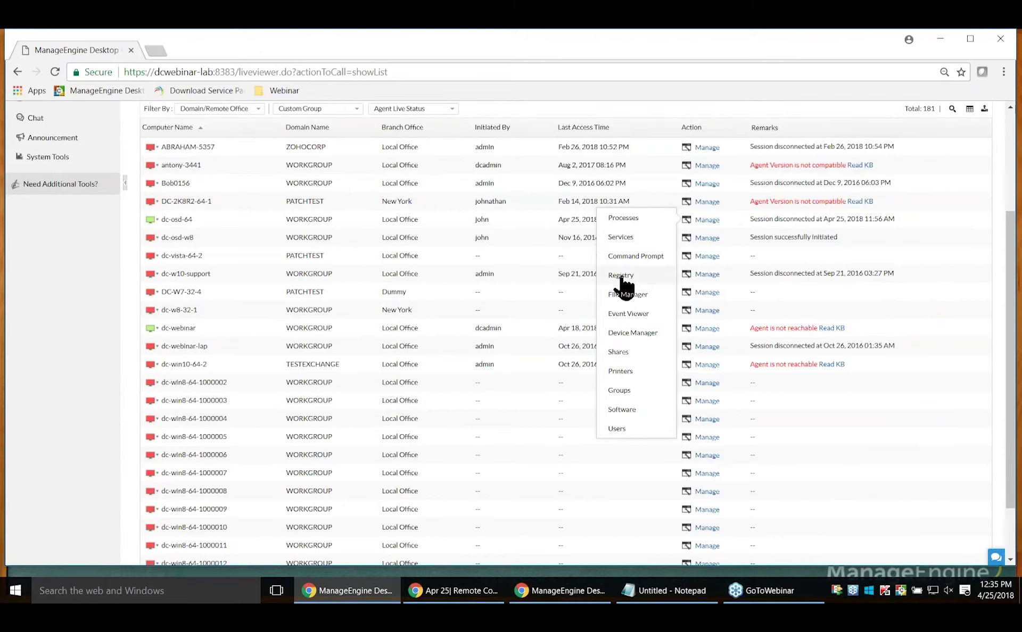
left_click(638, 317)
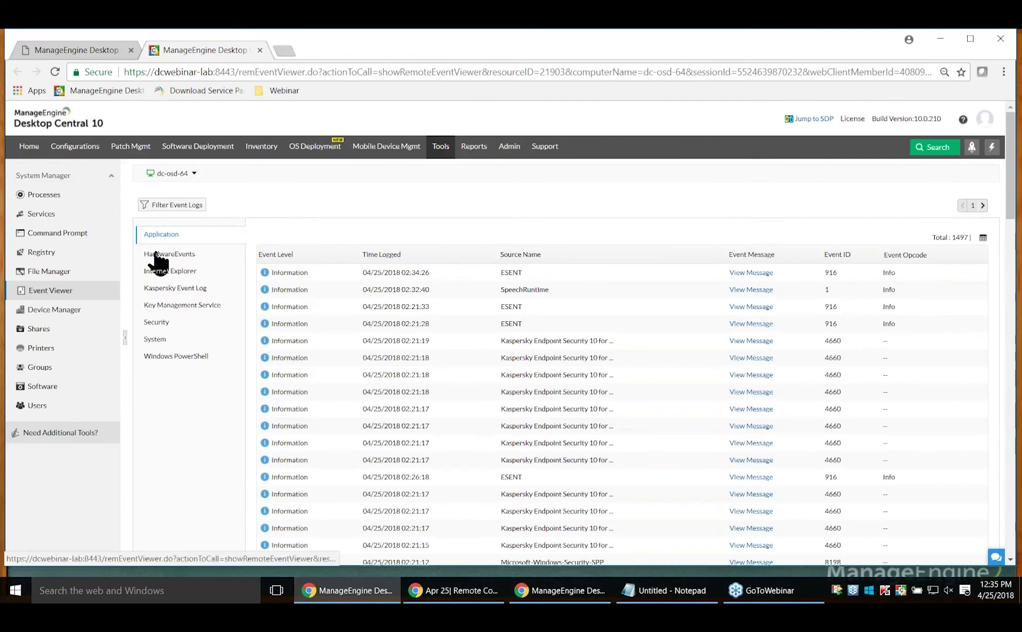
Show the running processes of dc-osd-64 and sort them by working set memory in descending order
left_click(33, 193)
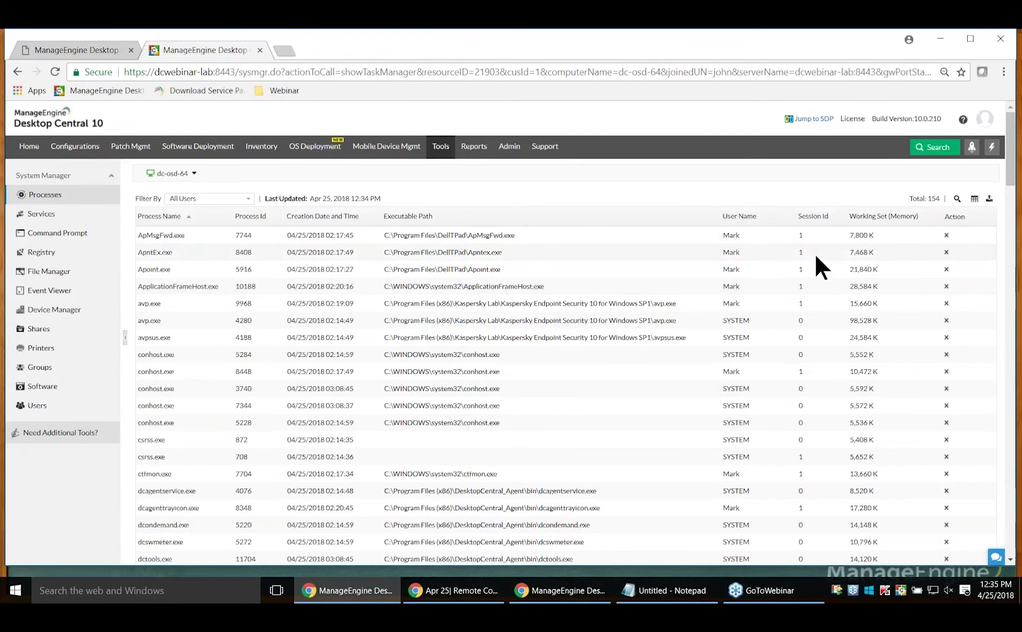
scroll(814, 253, "down", 1)
scroll(814, 256, "down", 9)
scroll(814, 256, "up", 10)
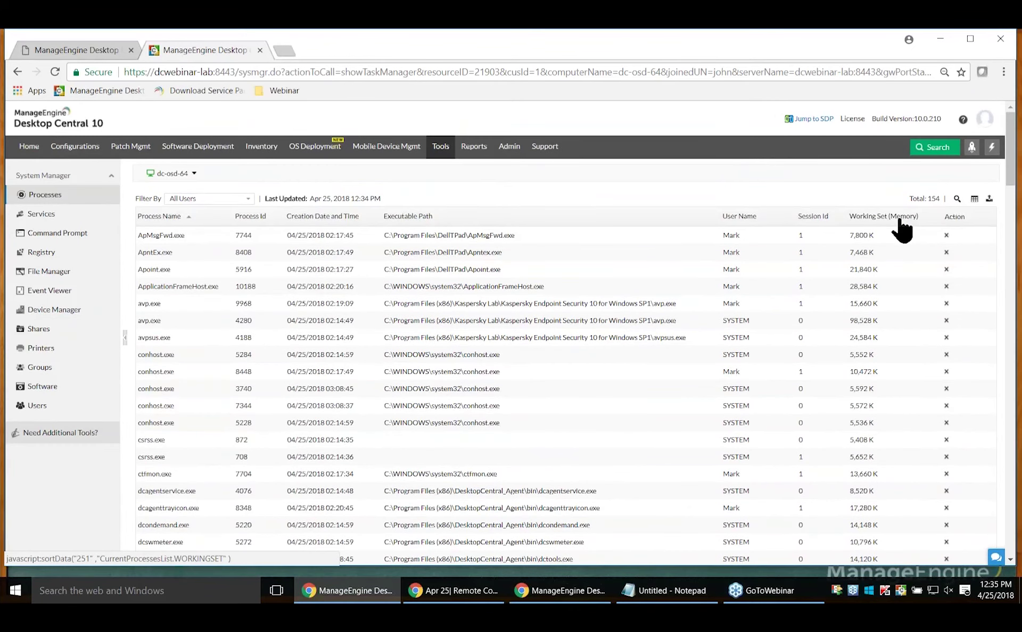
left_click(899, 220)
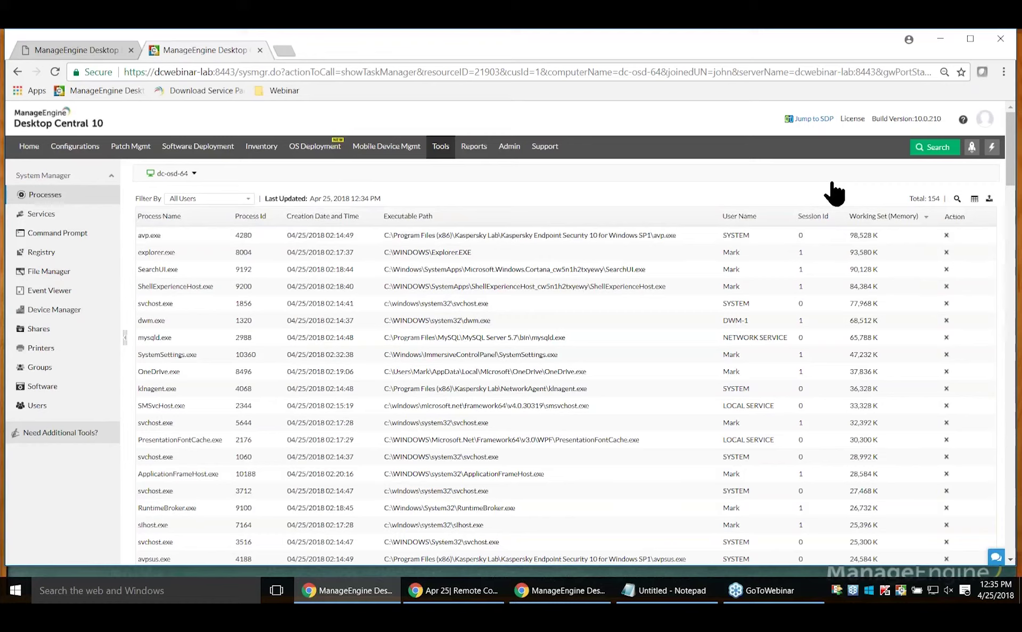
View the services of dc-osd-64 with the column search fields shown, and open its remote Command Prompt
left_click(40, 216)
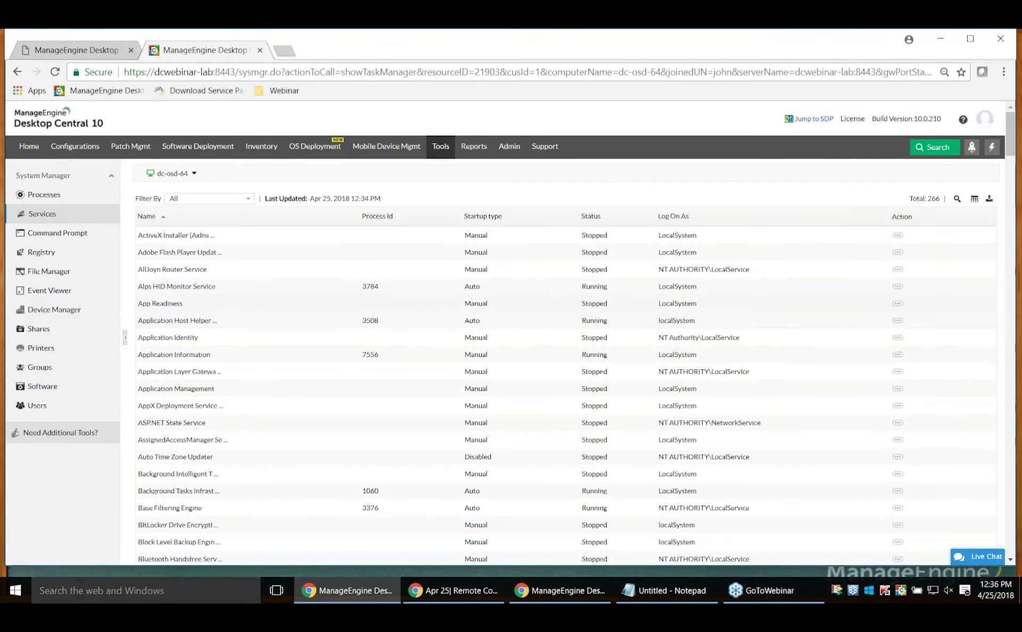
left_click(956, 199)
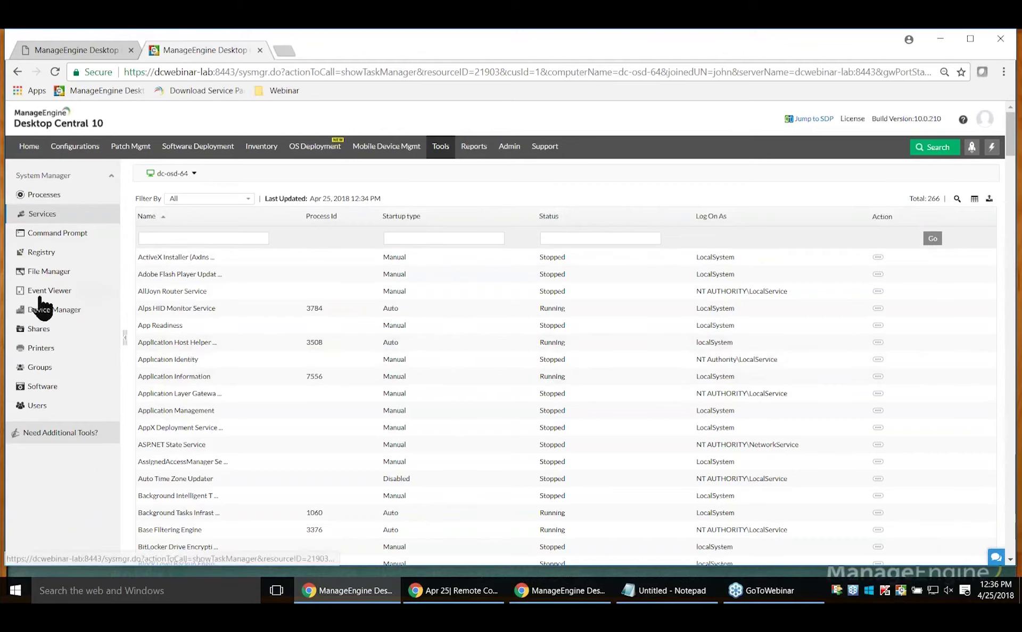
left_click(58, 233)
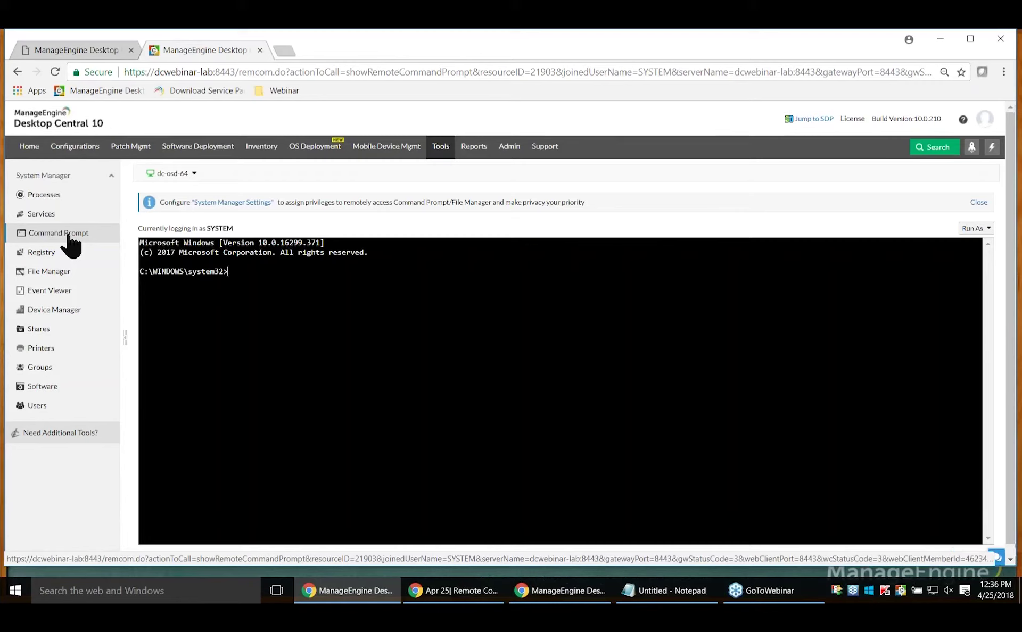
Examine the root key choices in the Registry of dc-osd-64 and view its drives in File Manager
left_click(44, 254)
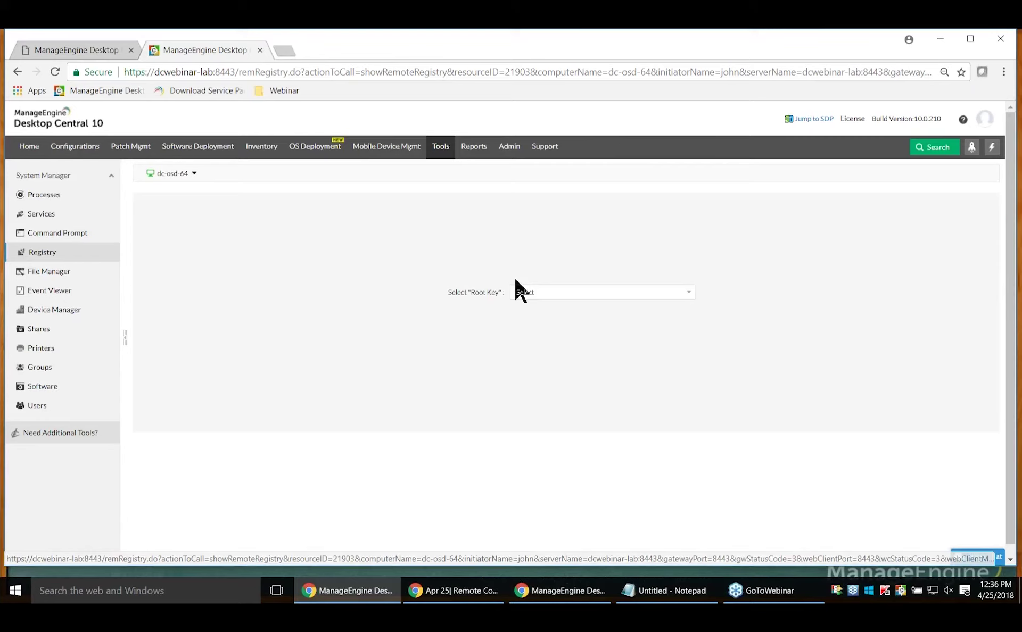
left_click(516, 282)
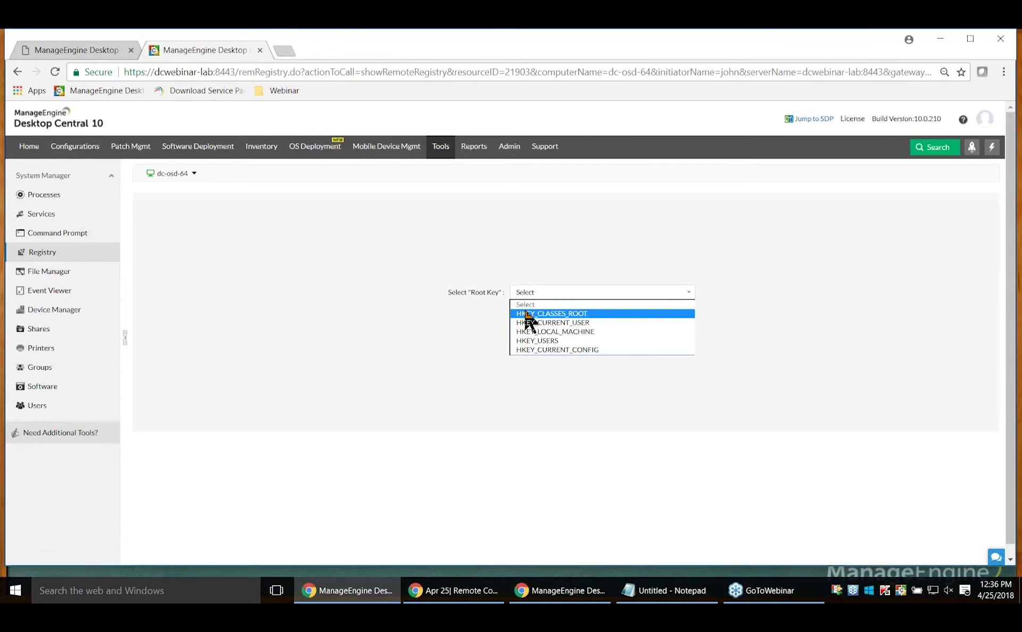
left_click(488, 325)
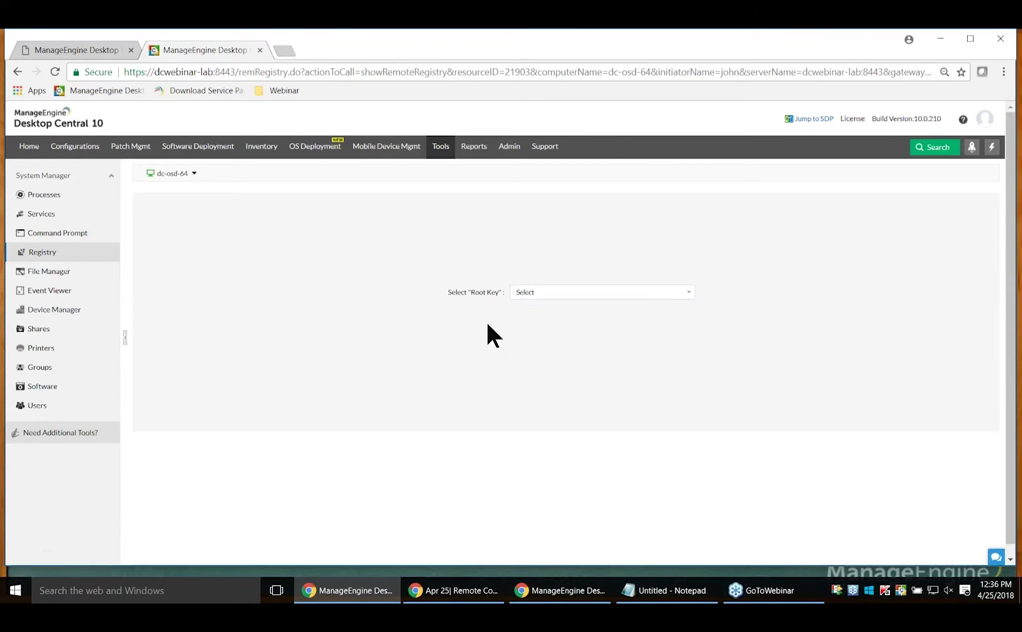
left_click(45, 271)
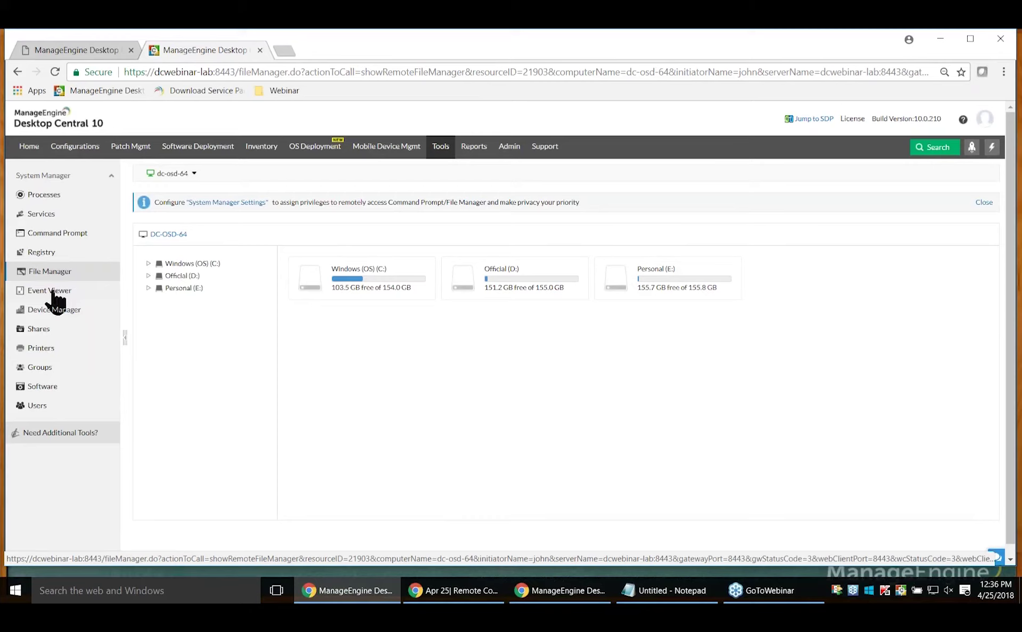
Review the Security log and the Kaspersky Event Log in the Event Viewer of dc-osd-64
left_click(52, 291)
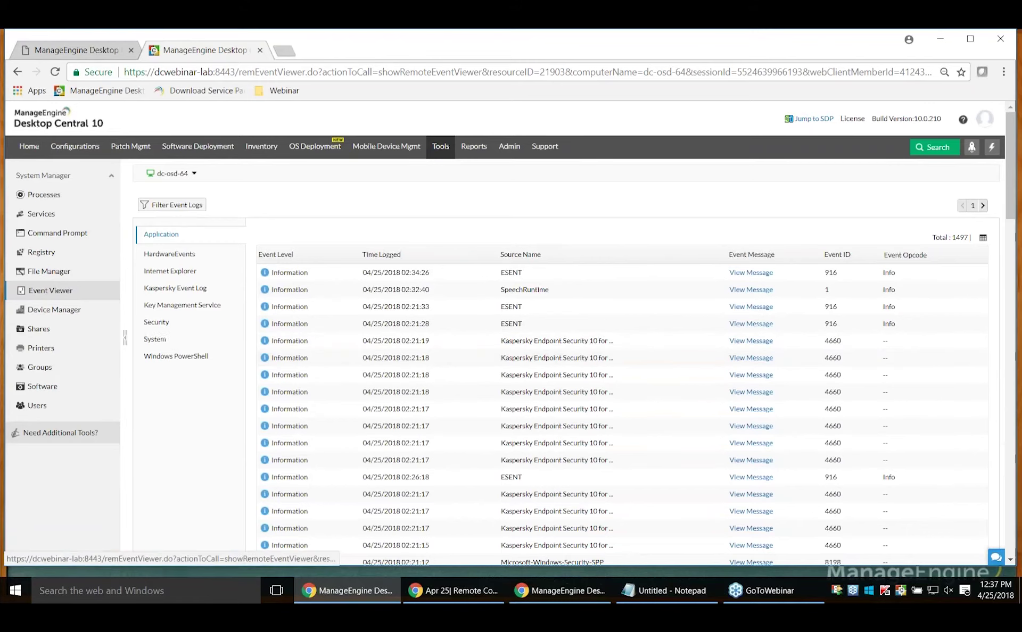
left_click(163, 321)
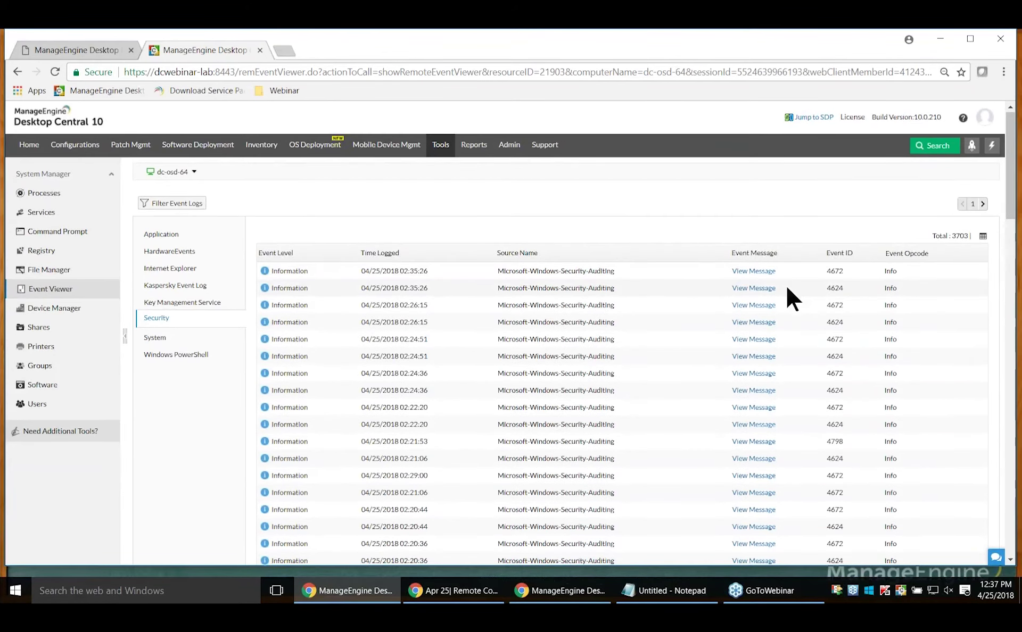
left_click(175, 285)
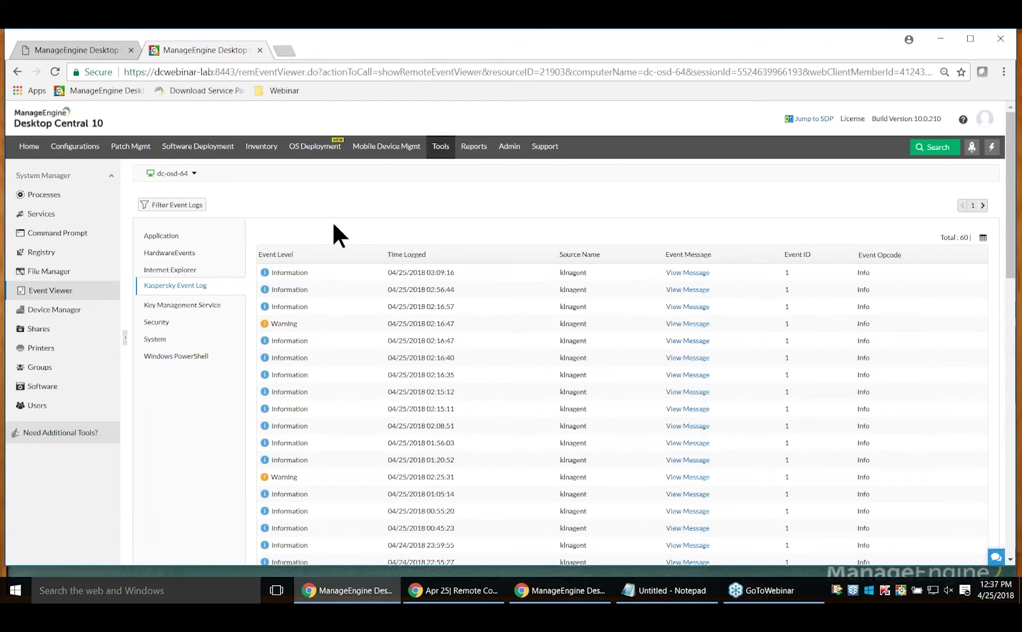
Leave System Manager for the System Tools task list and open the Machine Diagnose task for modification
left_click(439, 150)
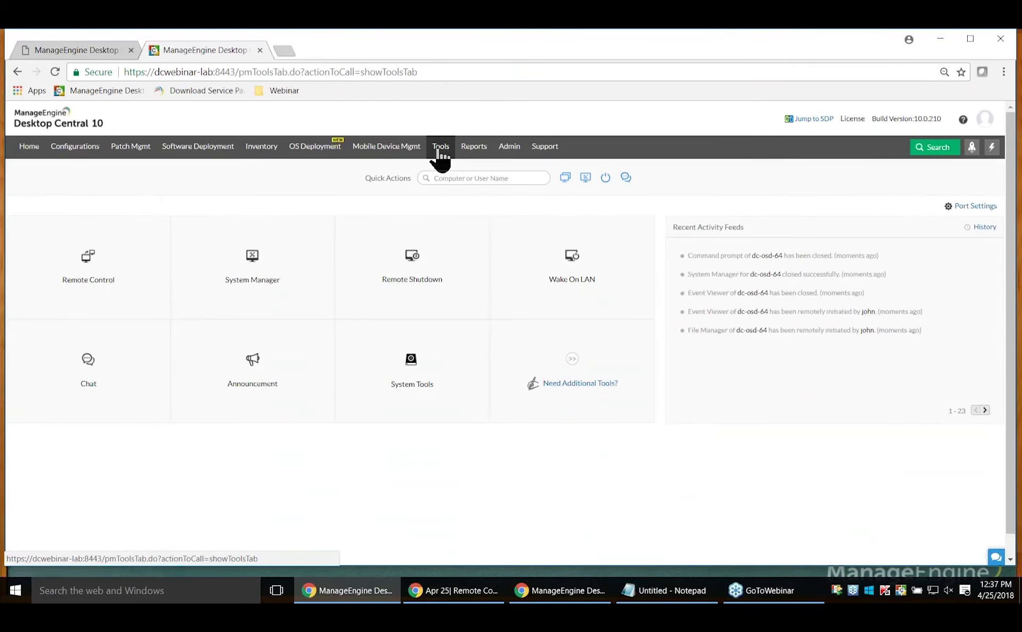
left_click(414, 366)
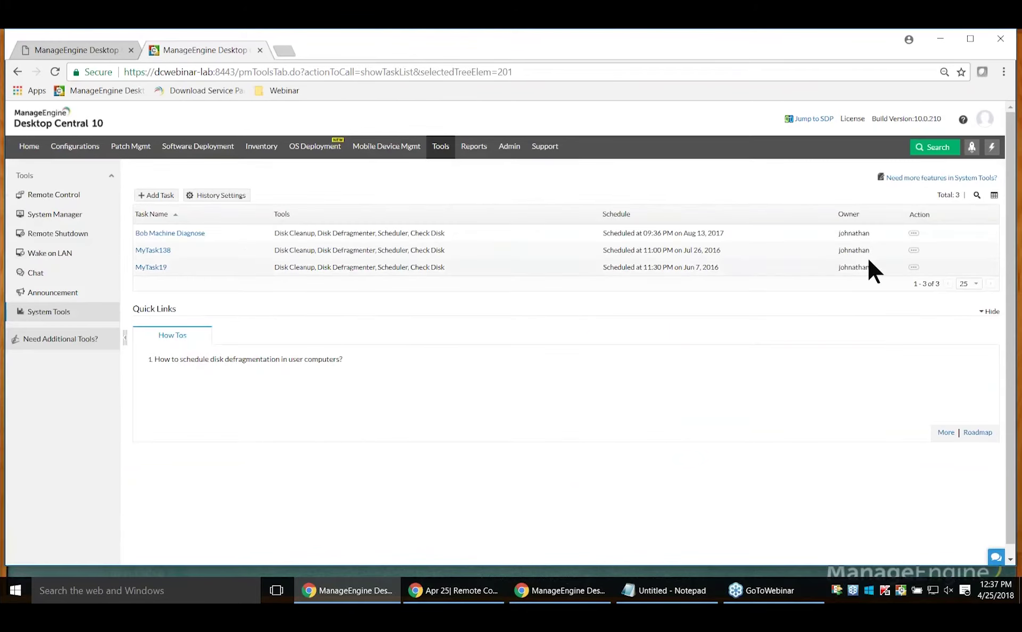
left_click(914, 234)
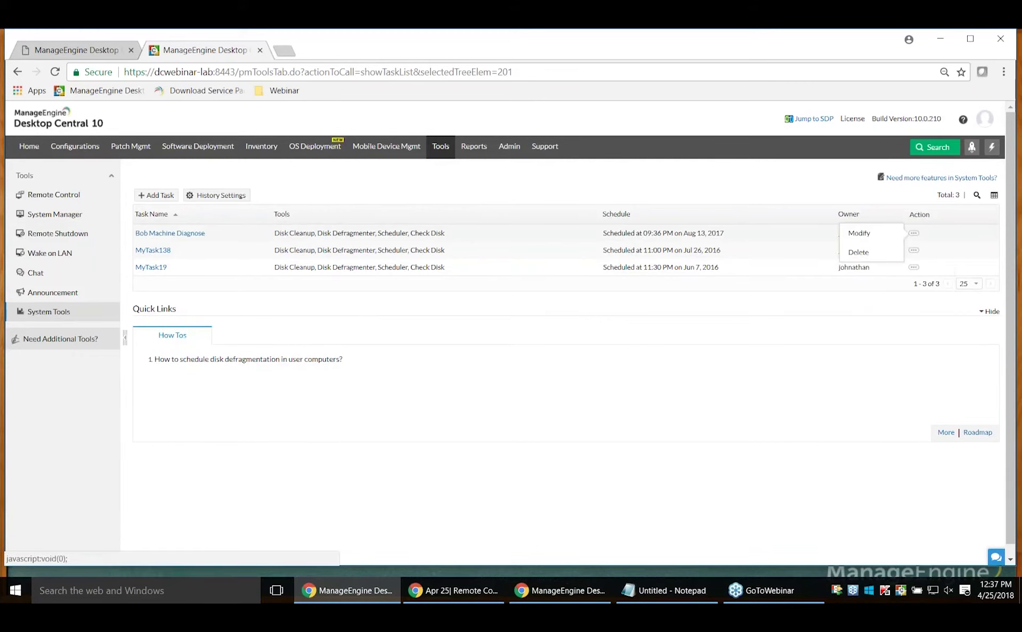
left_click(870, 235)
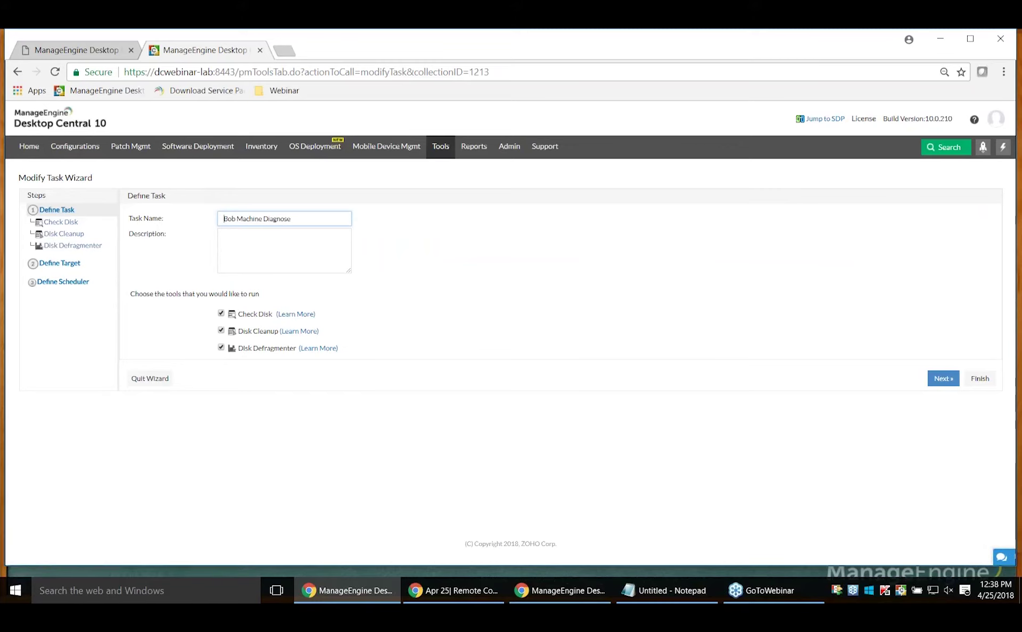
Examine the Check Disk, Disk Cleanup and Disk Defragmenter options of the diagnose task
left_click(56, 223)
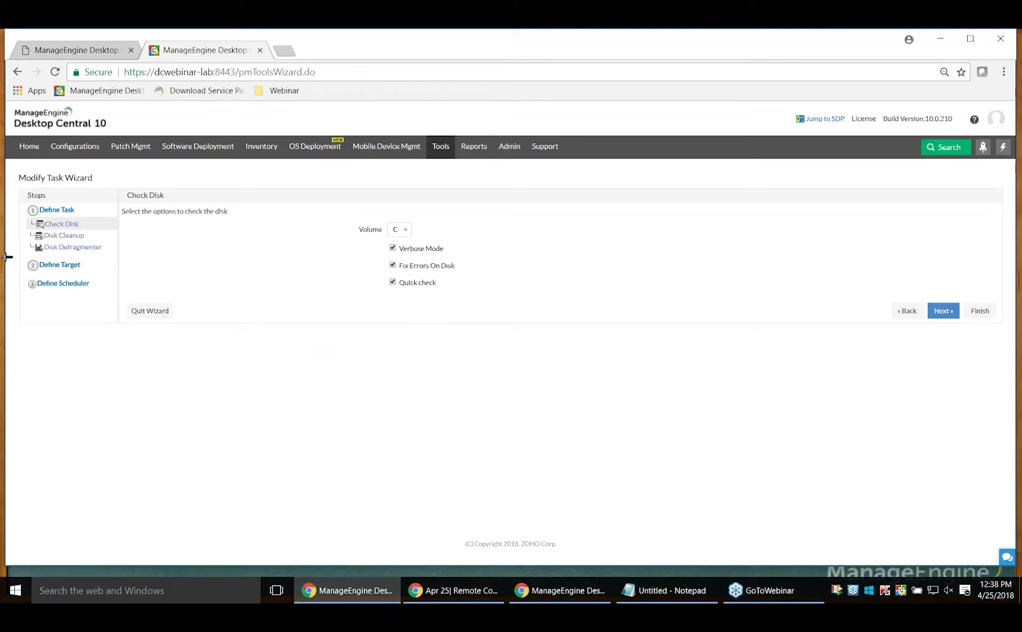
left_click(60, 246)
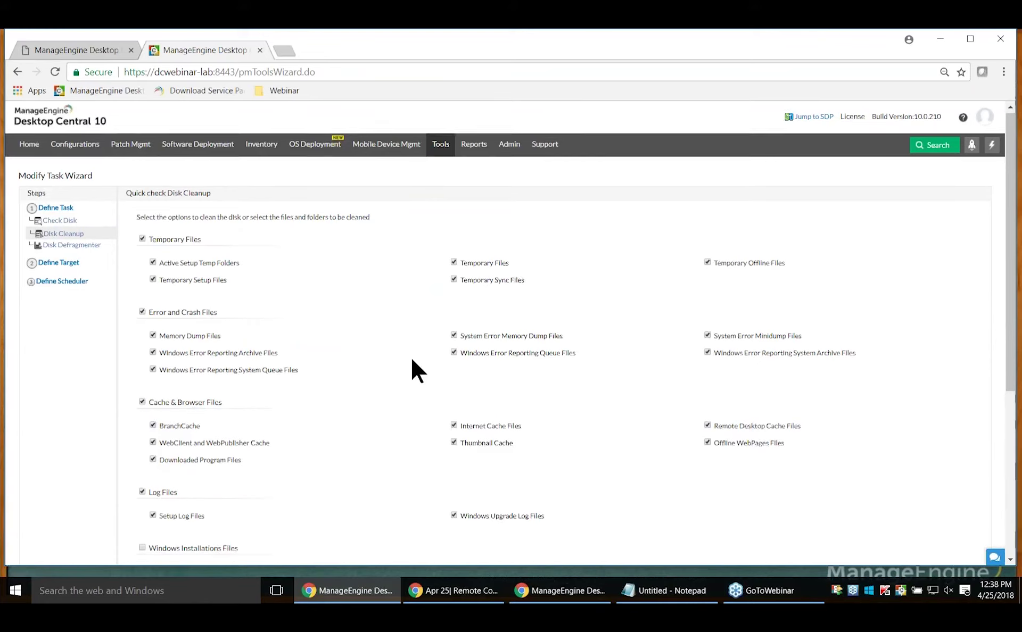
scroll(412, 360, "down", 5)
scroll(412, 359, "up", 3)
scroll(411, 360, "up", 3)
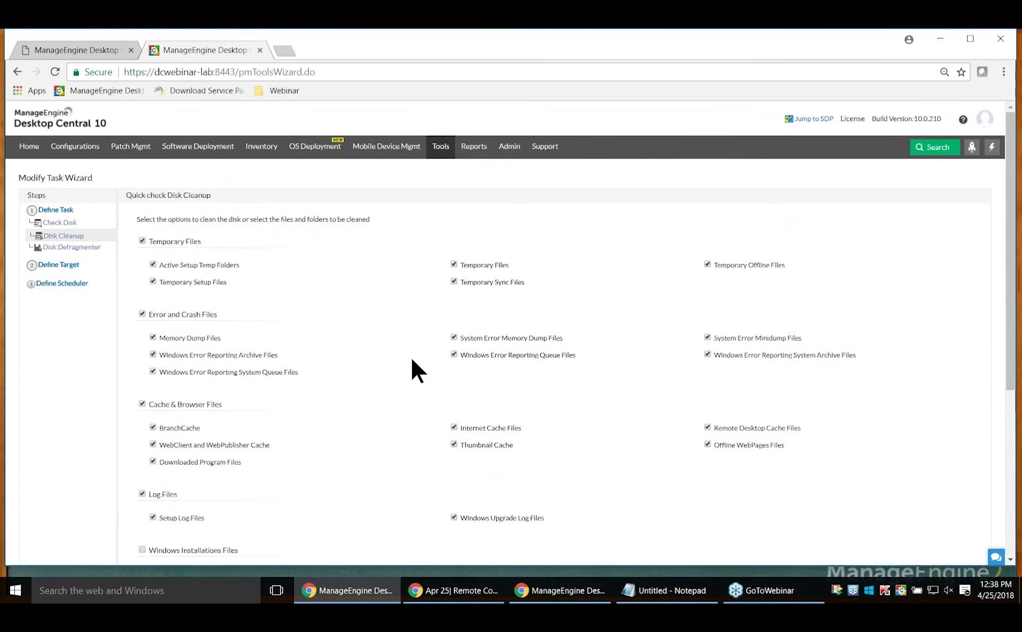
left_click(72, 247)
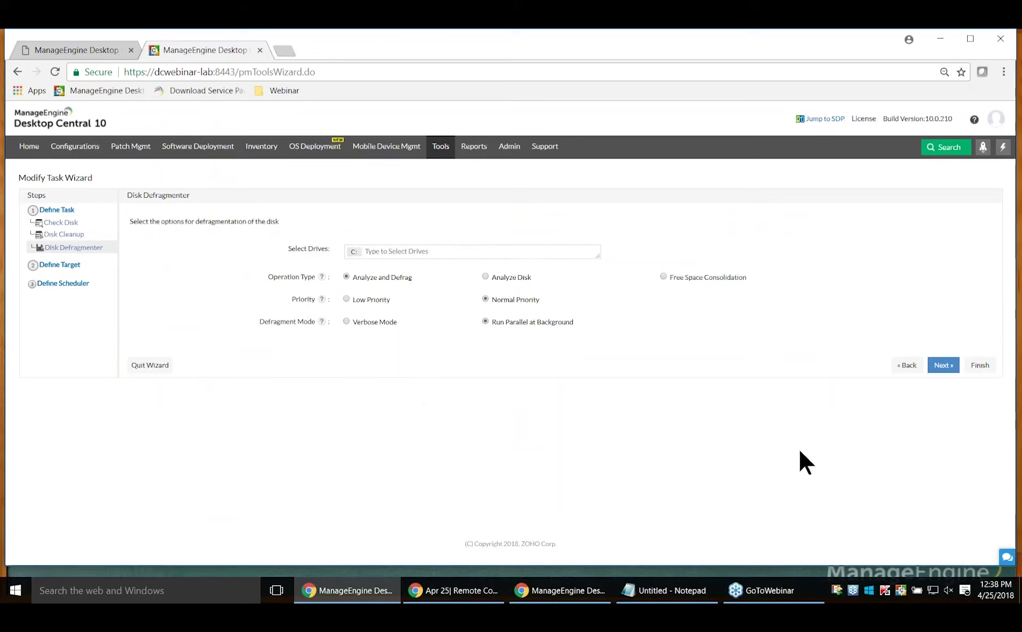
Review the diagnose task's summary with its scheduled time, and view the remote offices defined as its target
left_click(985, 366)
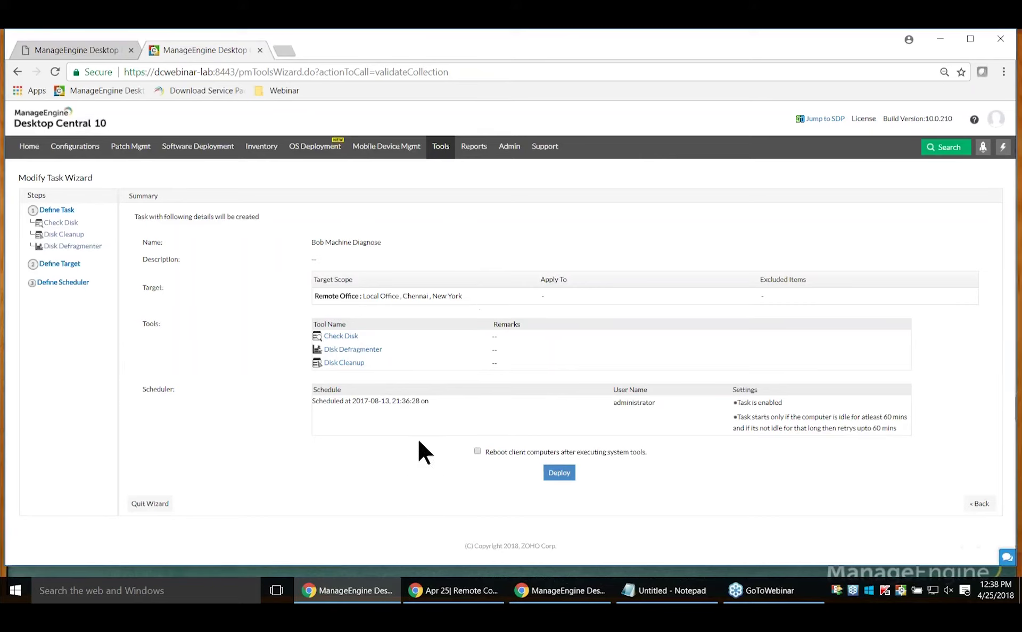
left_click_drag(353, 400, 440, 413)
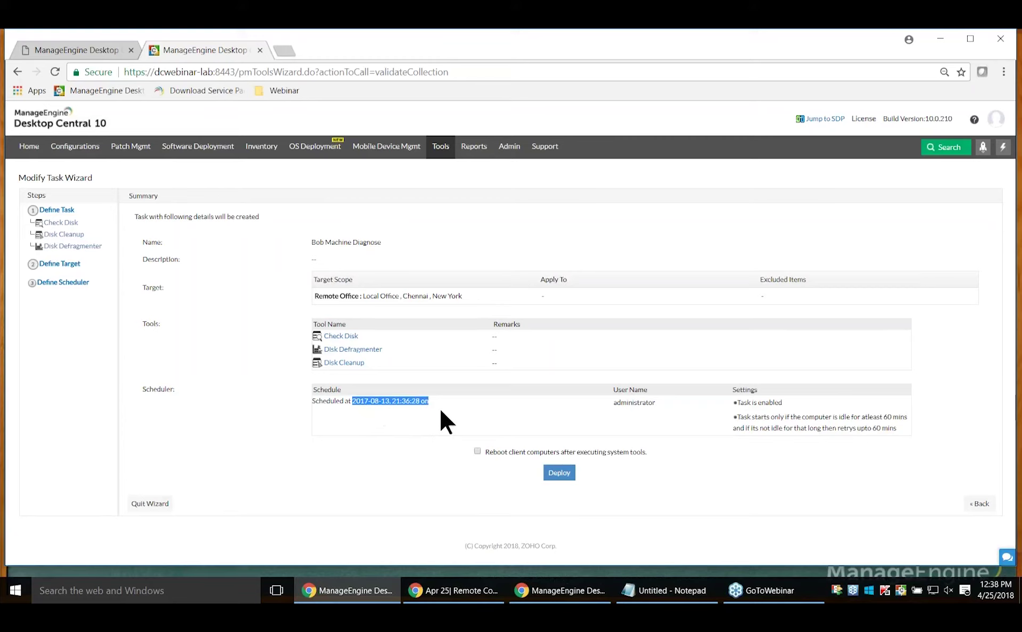
left_click(60, 263)
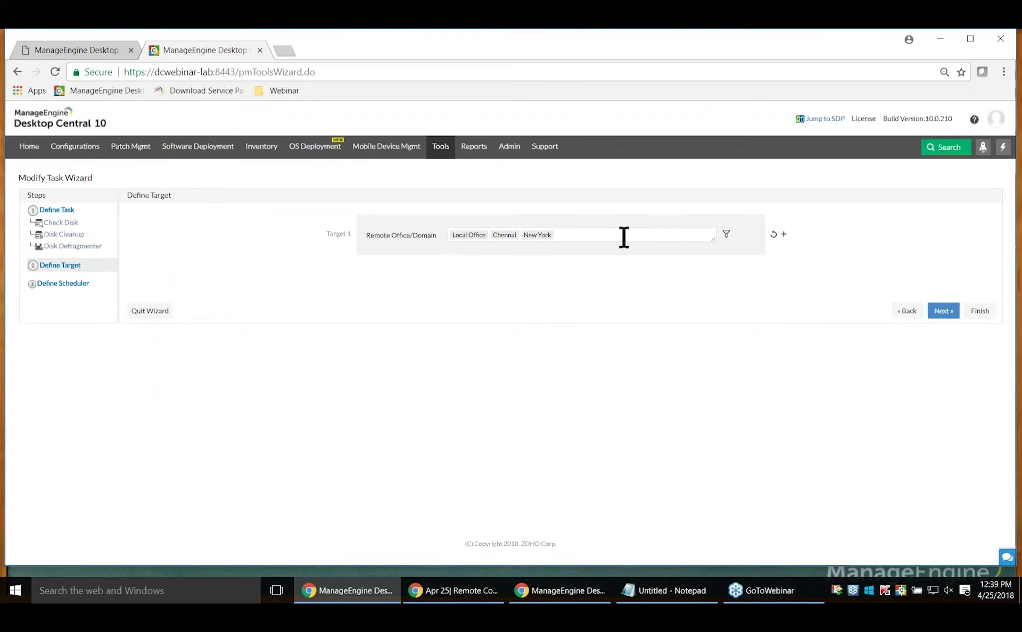
View the general scheduler settings of the diagnose task and highlight its Run As account
left_click(79, 283)
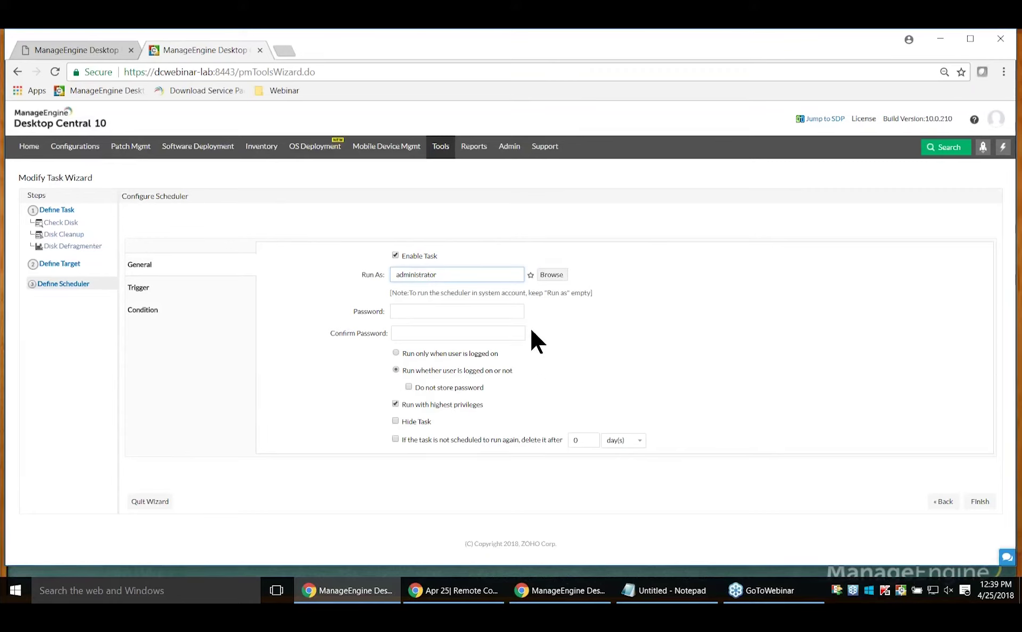
left_click_drag(485, 274, 390, 275)
left_click(652, 347)
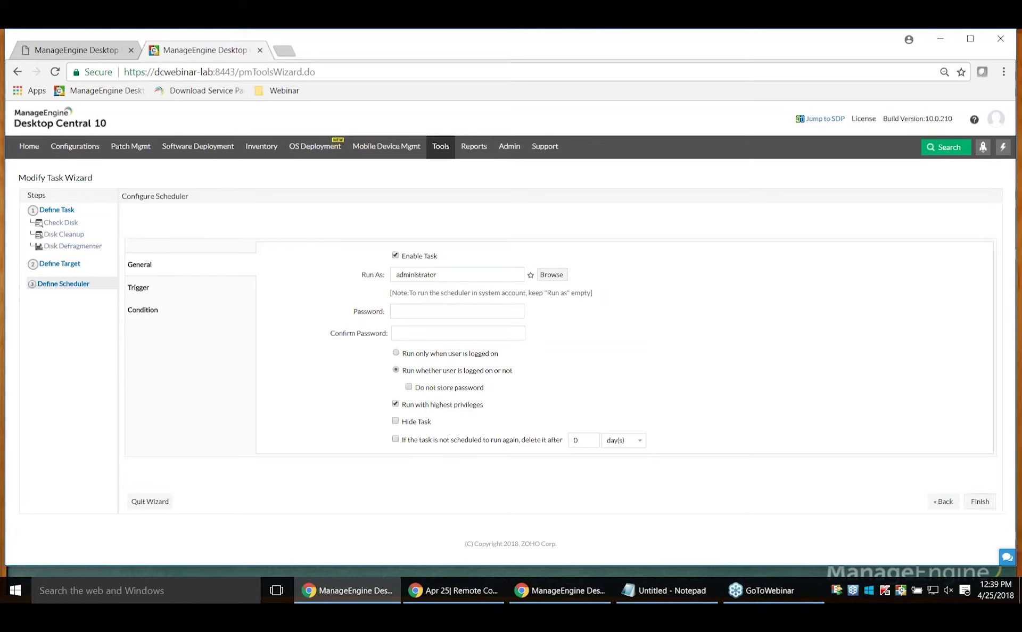
Try to finish the diagnose task's modification, dismiss the scheduling alert and go back to the Tools overview
left_click(981, 504)
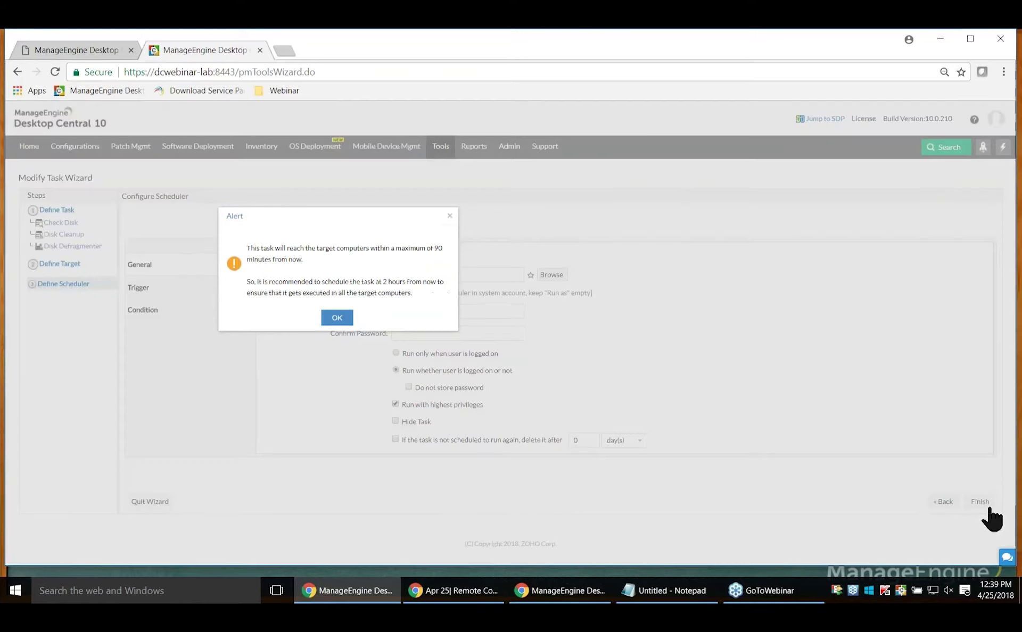
left_click(450, 217)
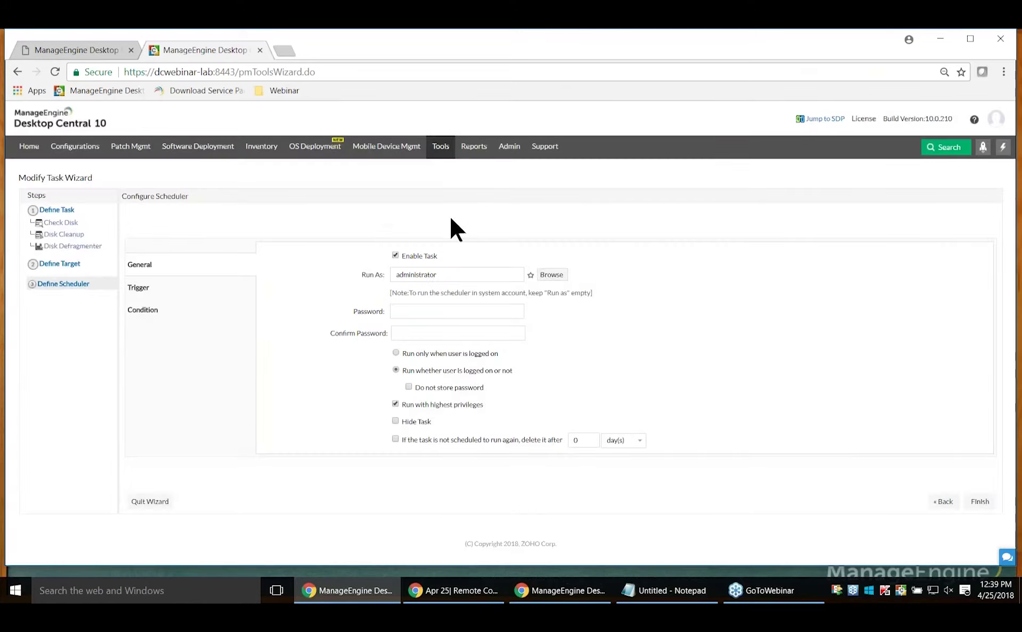
left_click(444, 159)
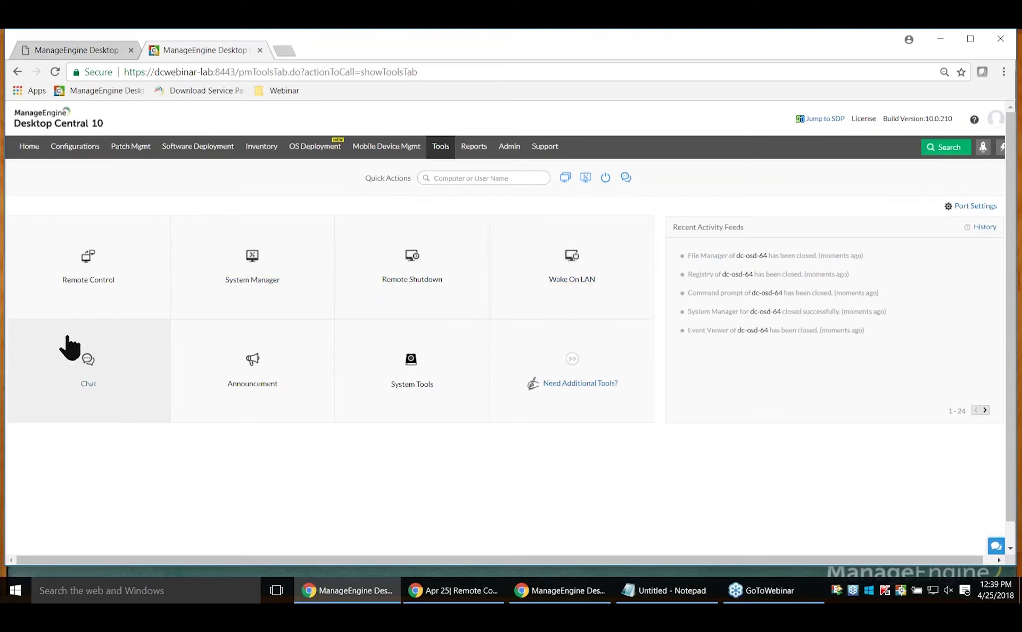
Open the Chat tool and filter its user list by the user name of the person on dc-osd-64
left_click(91, 373)
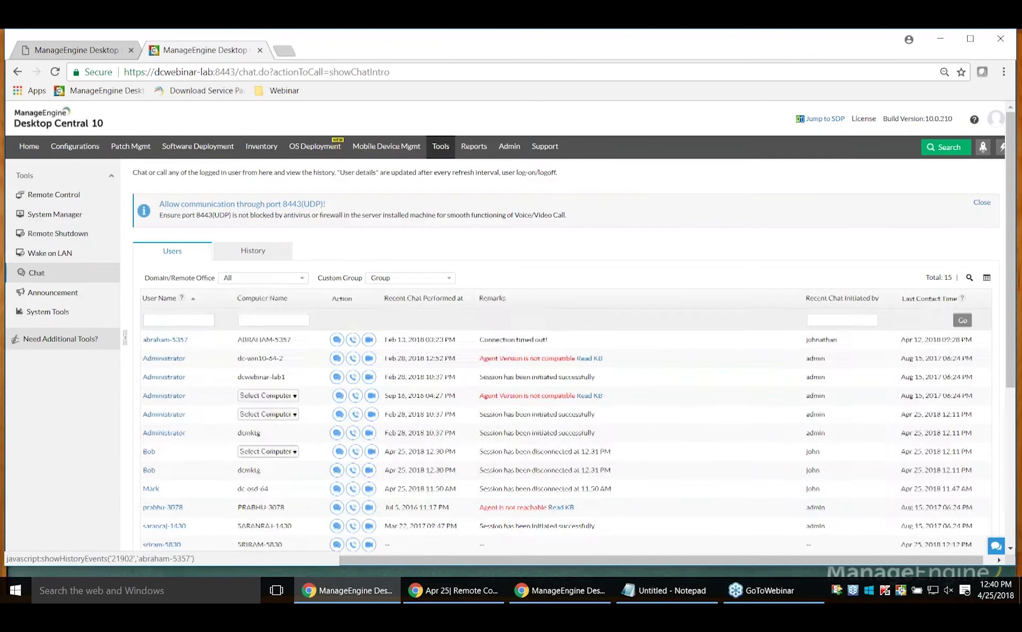
left_click(187, 321)
type("Mark")
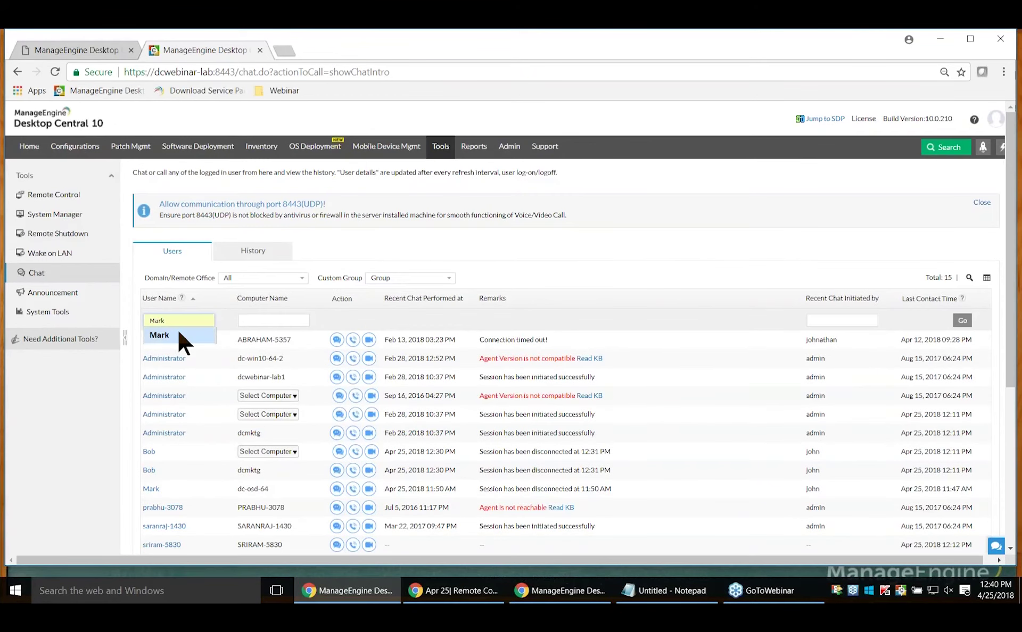
left_click(179, 333)
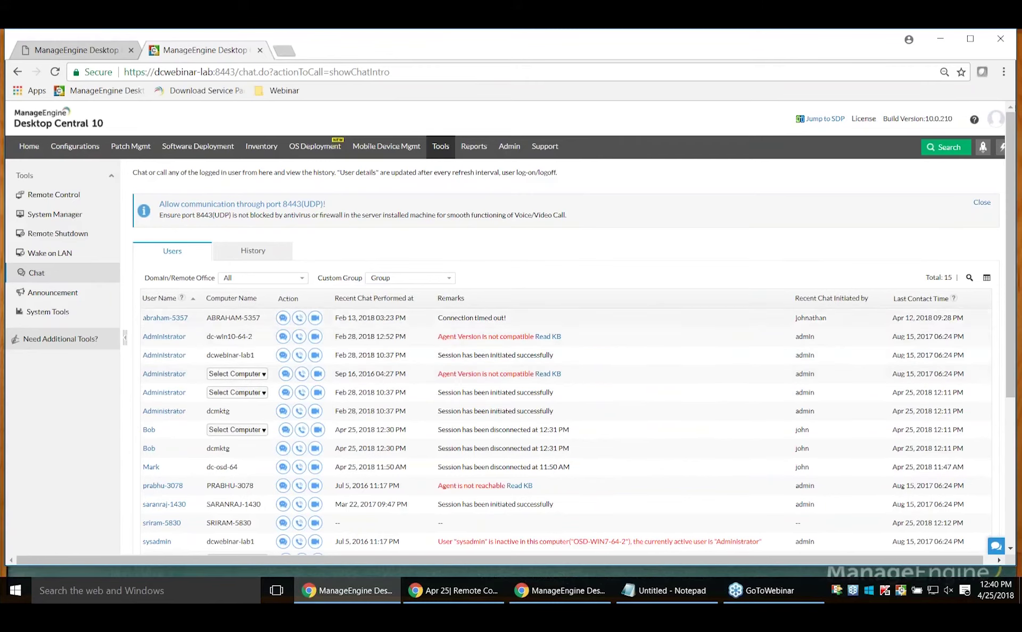
left_click(969, 278)
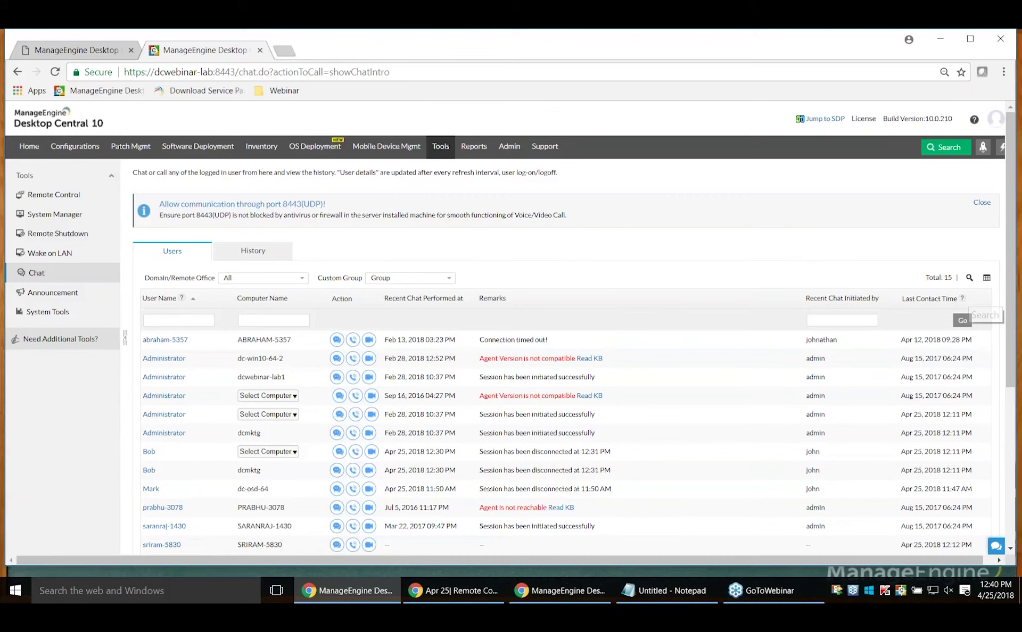
left_click(192, 322)
type("Mark")
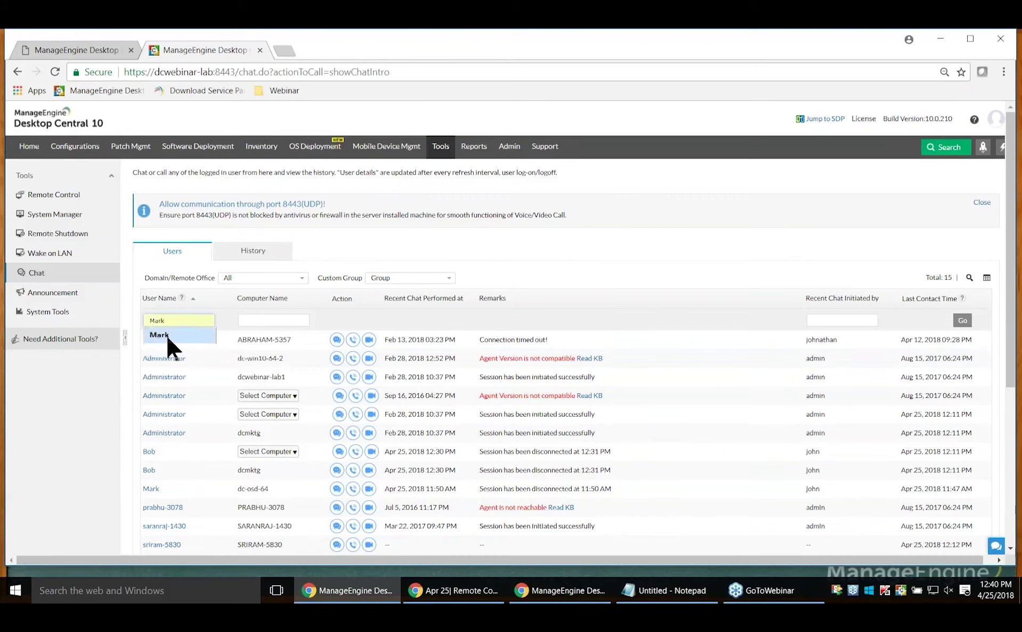
left_click(159, 335)
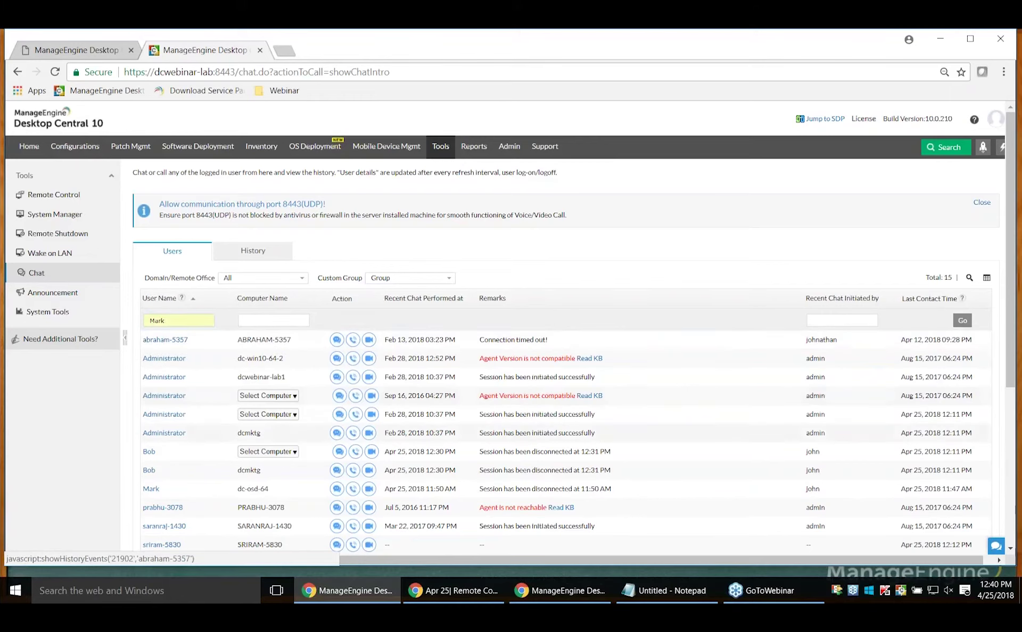
left_click(955, 321)
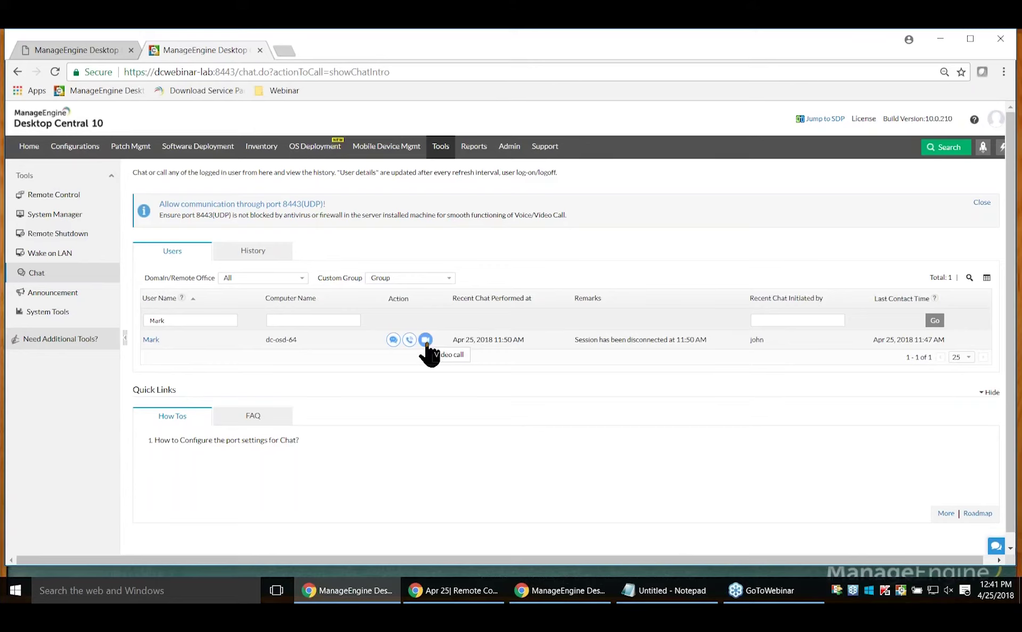
Start a video call with the user on dc-osd-64, end it, and switch to the webinar slides
left_click(425, 340)
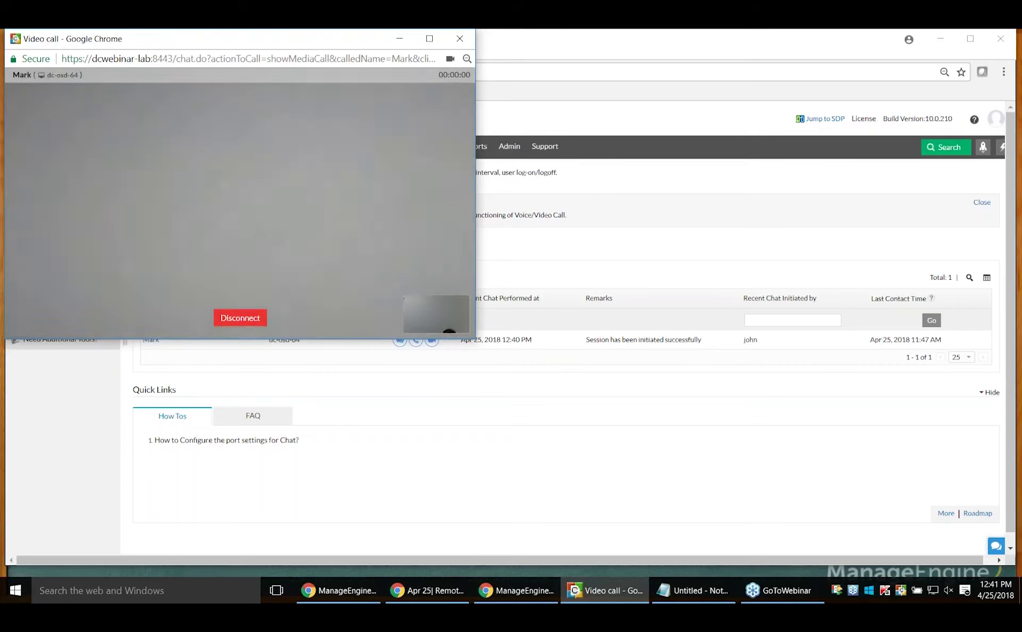
mouse_move(267, 336)
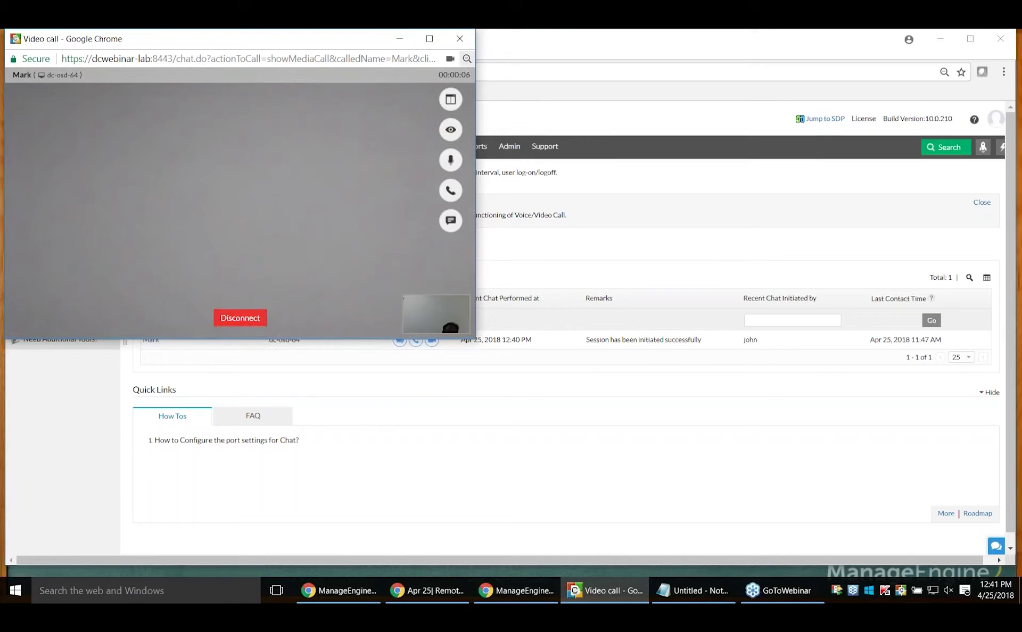
left_click(461, 41)
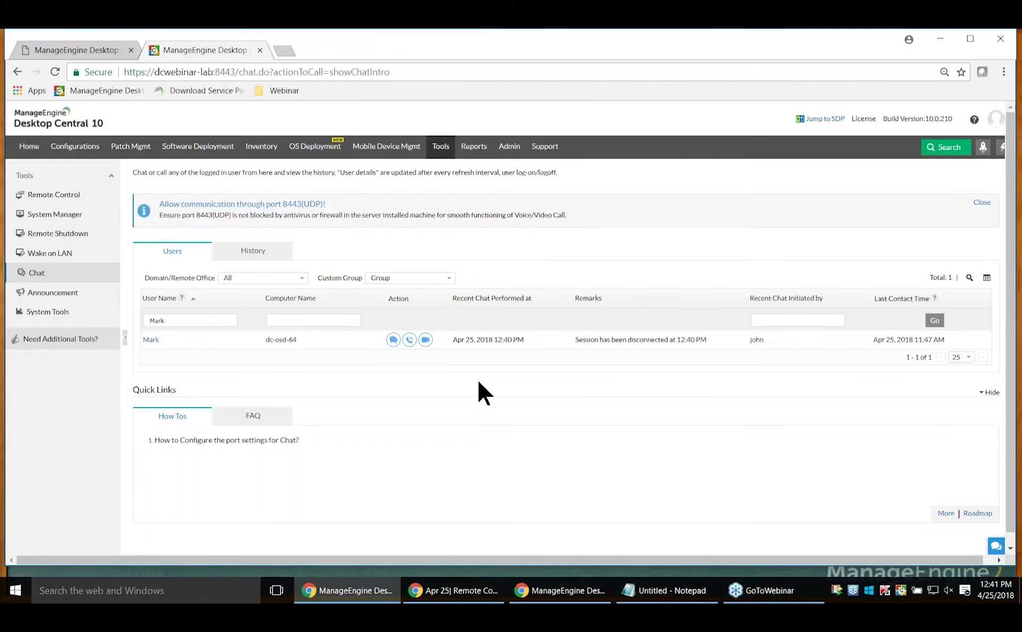
key("alt+Tab")
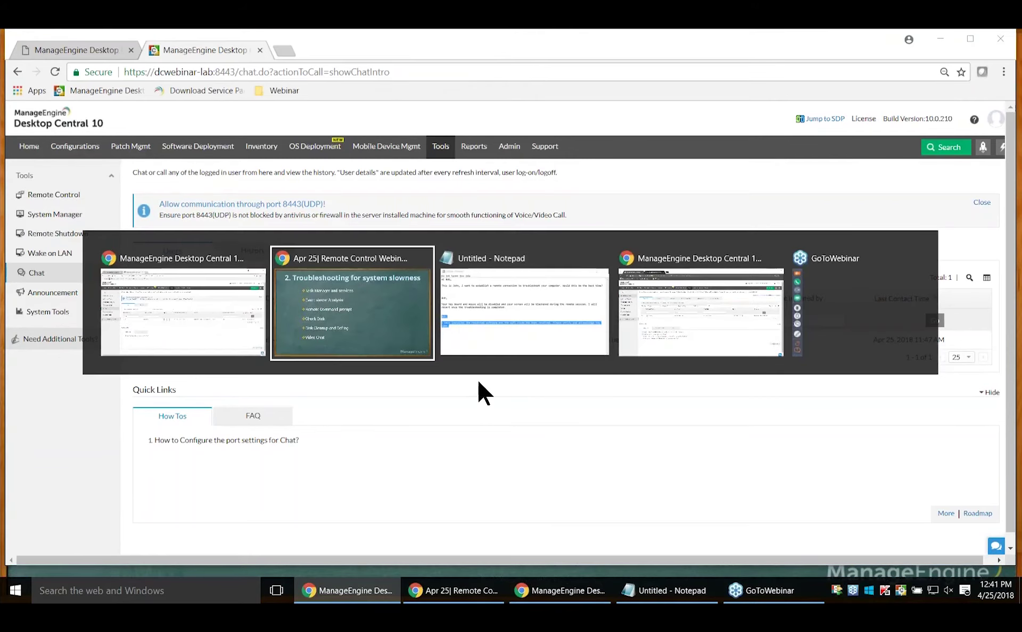
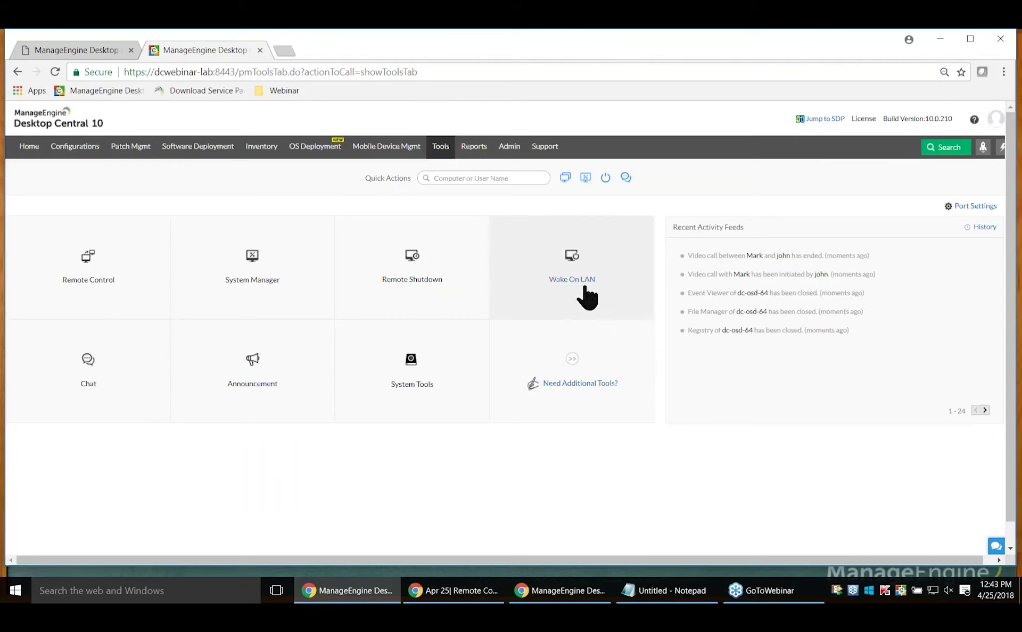
Open the Scheduled WakeUp - New York Site task for modification from the Wake on LAN schedules
left_click(588, 293)
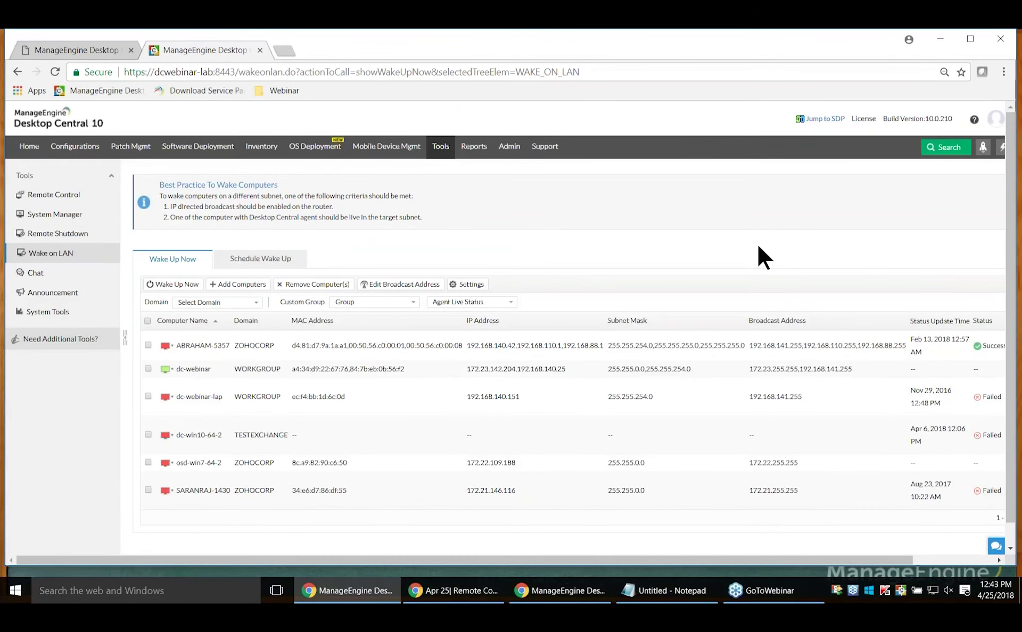
scroll(758, 247, "down", 1)
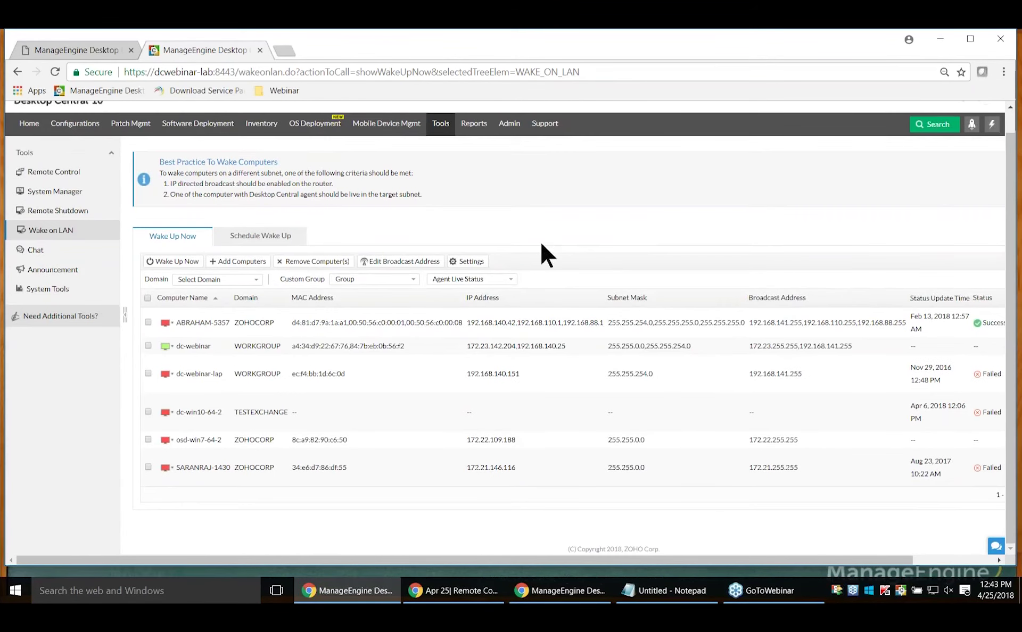
left_click(285, 239)
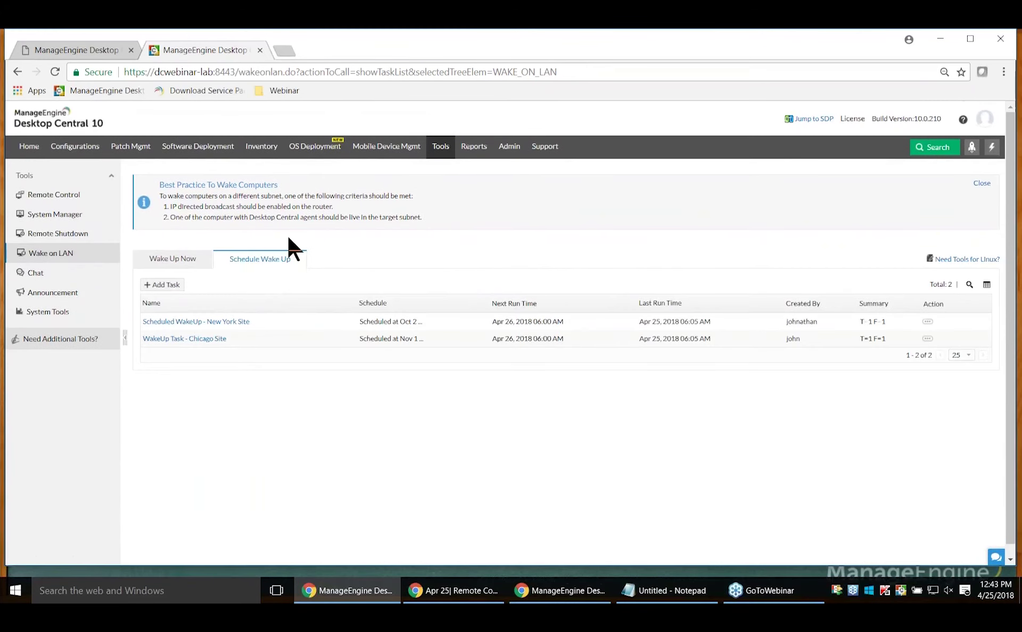
left_click(927, 321)
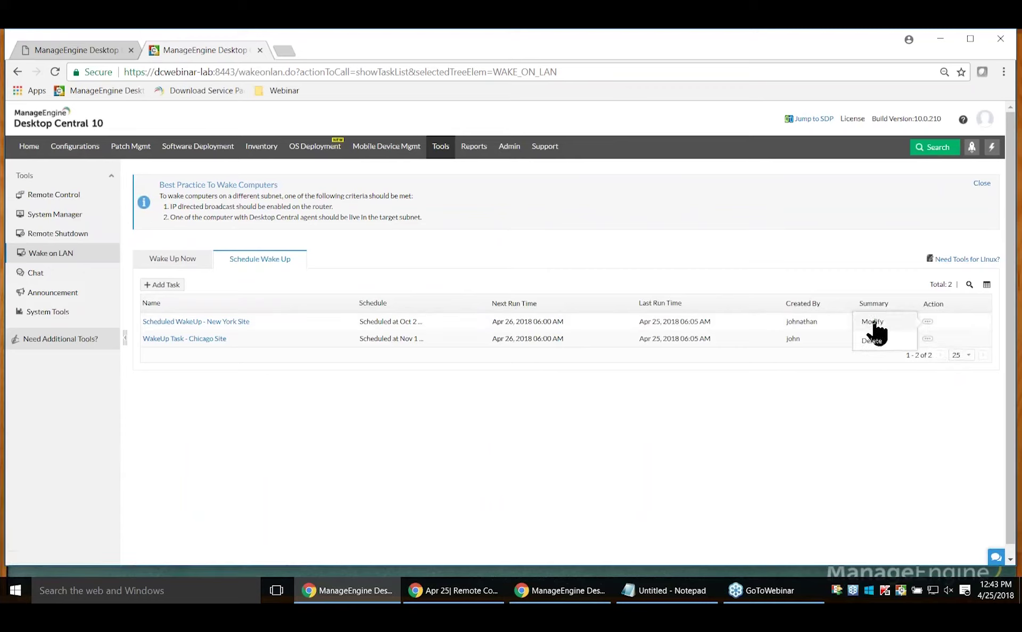
left_click(872, 322)
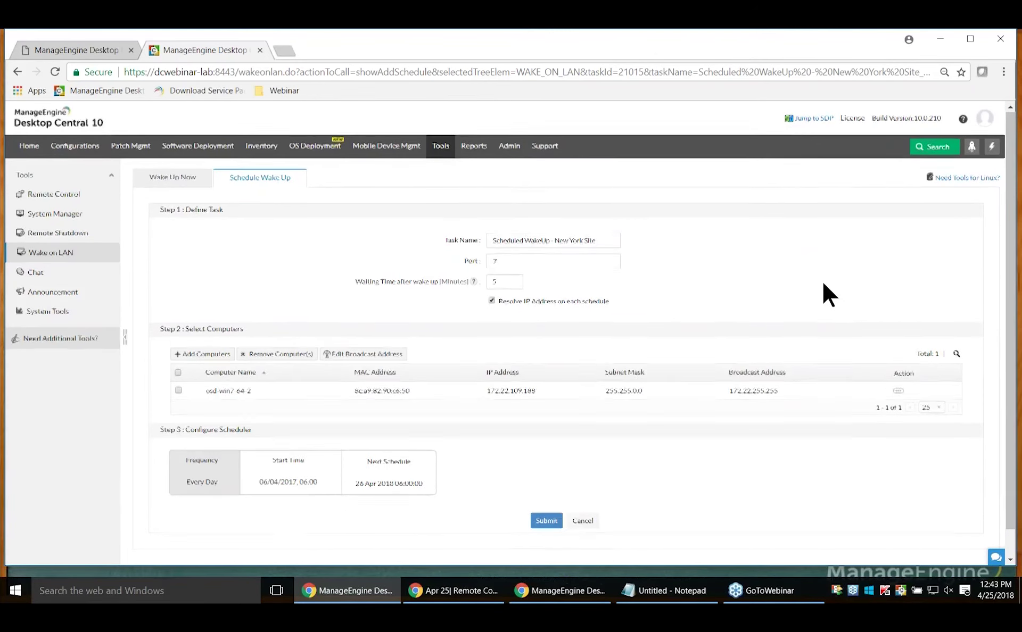
Review the New York wake-up task's port, waiting time and schedule, and submit the task
scroll(824, 284, "down", 1)
scroll(823, 284, "up", 1)
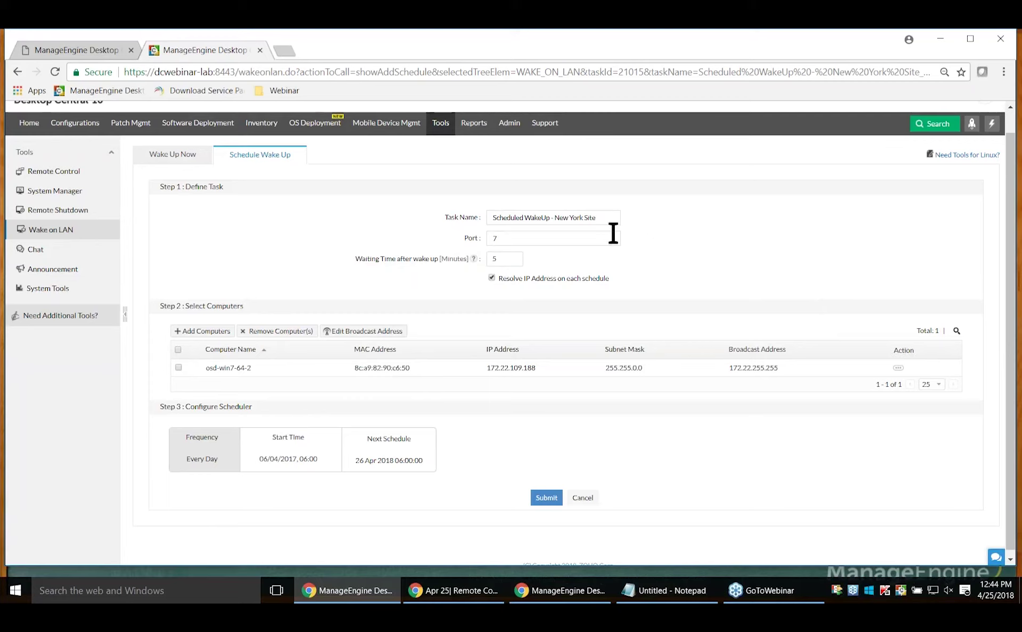
left_click_drag(612, 218, 466, 238)
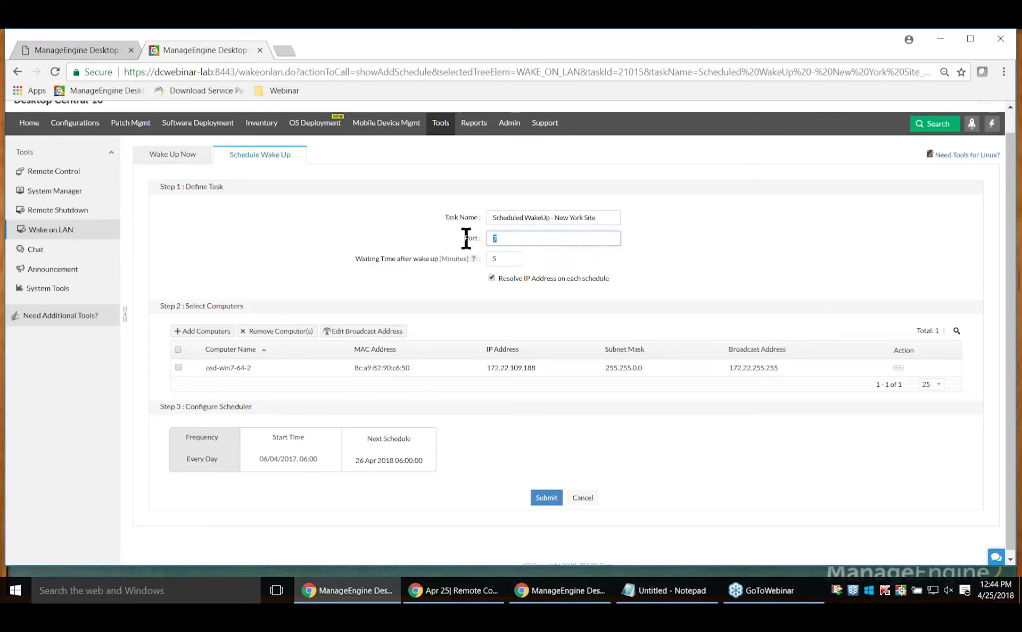
left_click(533, 253)
left_click_drag(504, 260, 482, 260)
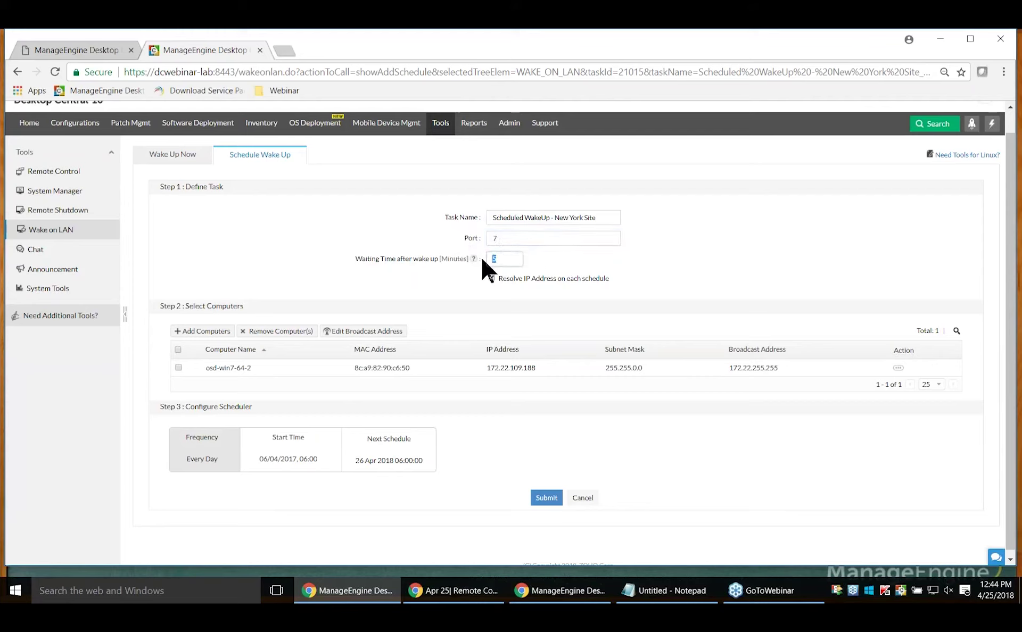
left_click(563, 258)
mouse_move(199, 459)
left_click(552, 500)
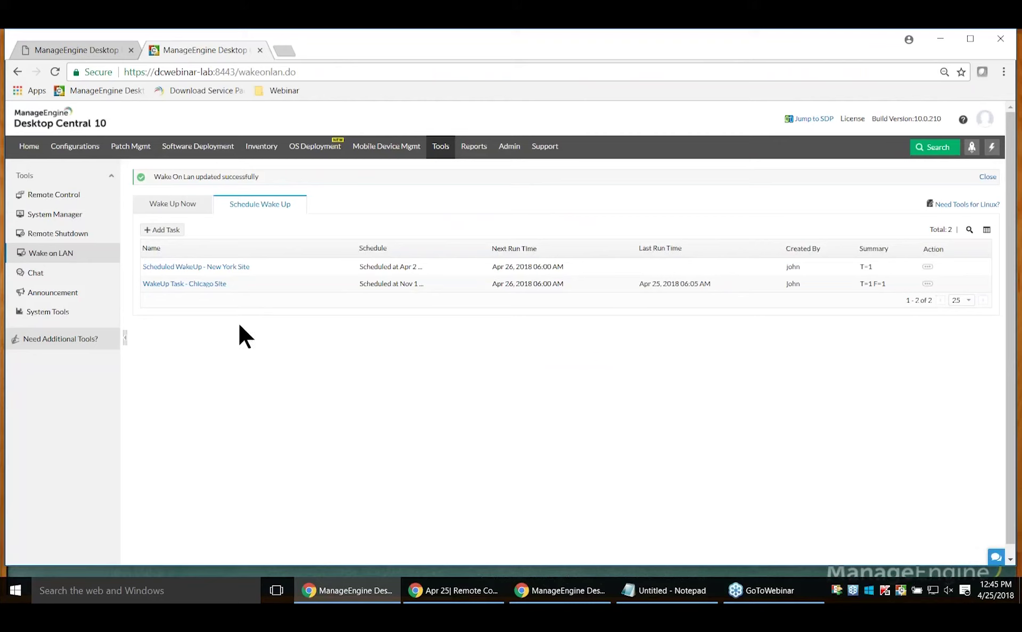
Open the Scheduled Shutdown - Chicago Site task for modification from the Remote Shutdown schedules
left_click(83, 235)
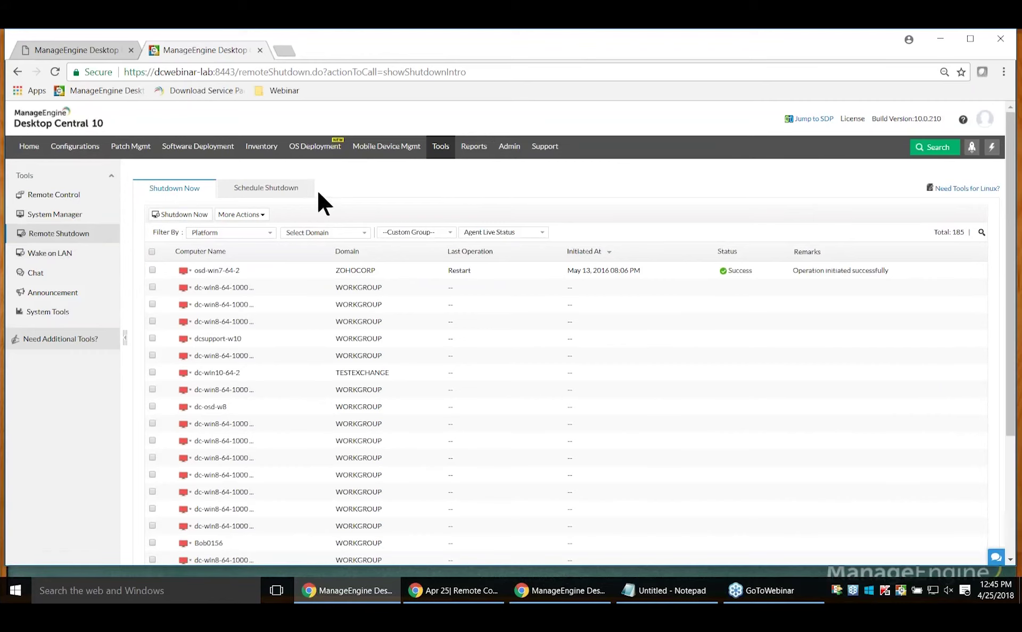
left_click(299, 190)
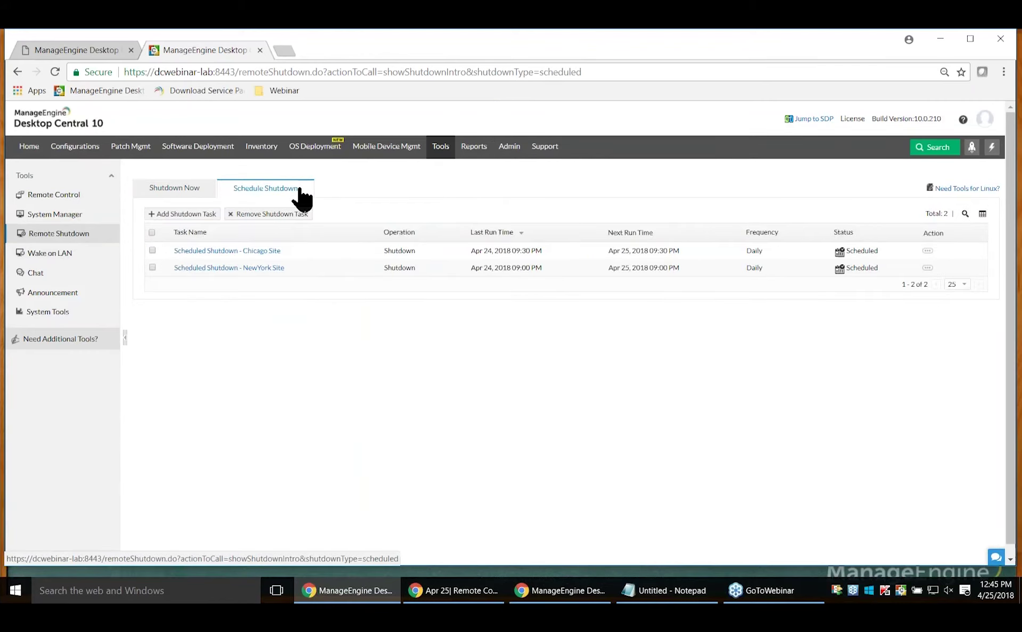
left_click(926, 251)
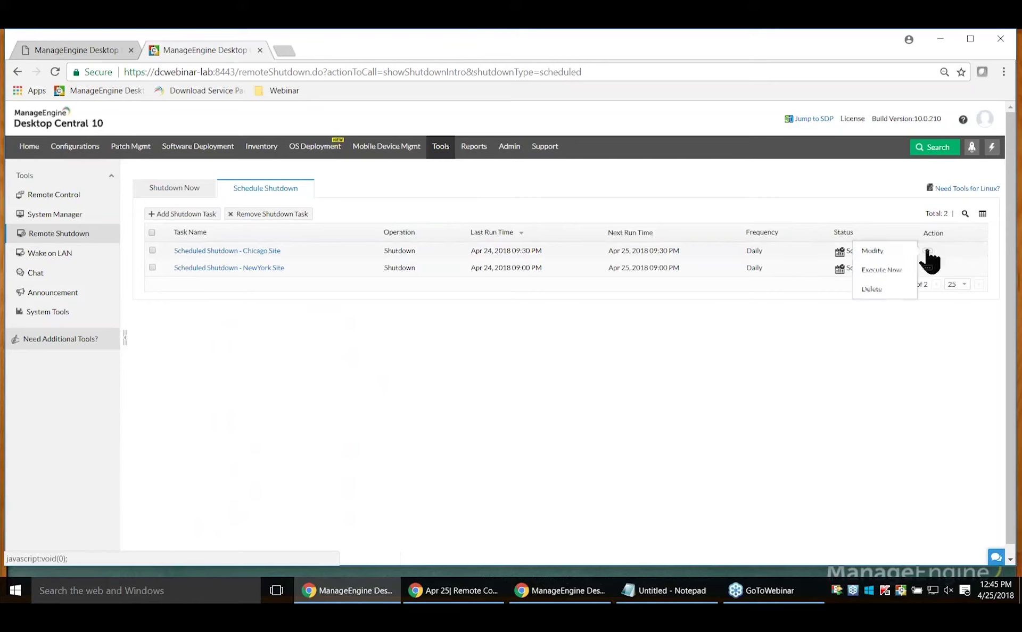
left_click(878, 252)
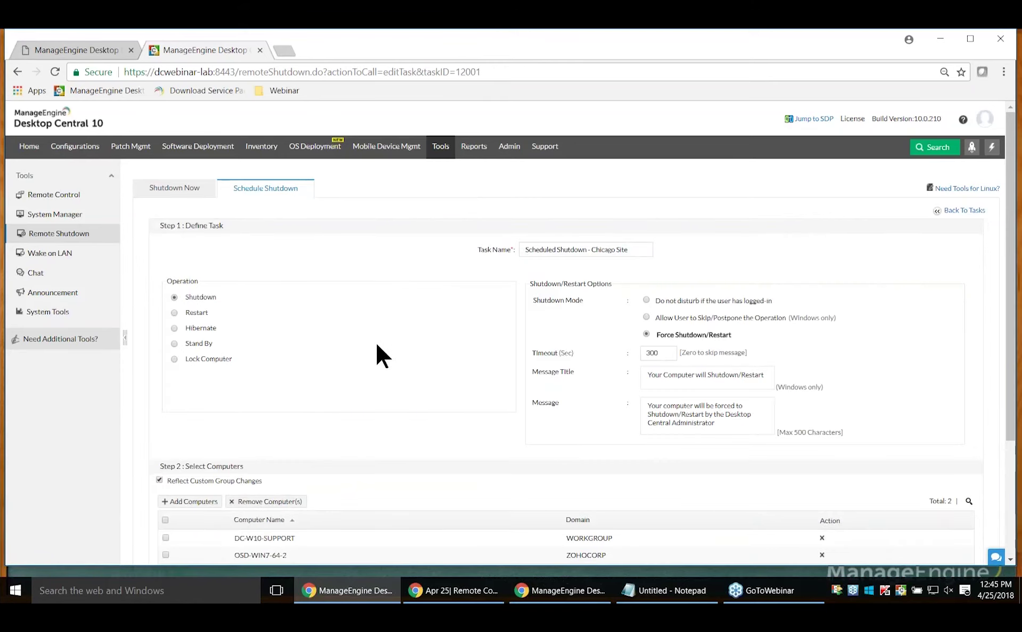
Set the Chicago Site task's operation to Hibernate and view its target computers and schedule
scroll(376, 345, "down", 1)
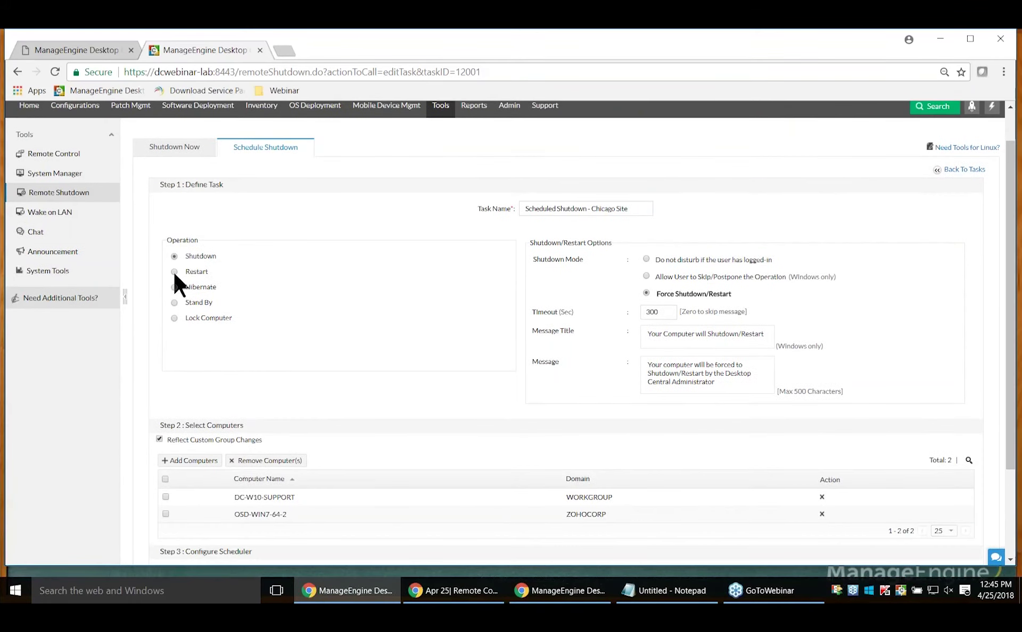
left_click(174, 287)
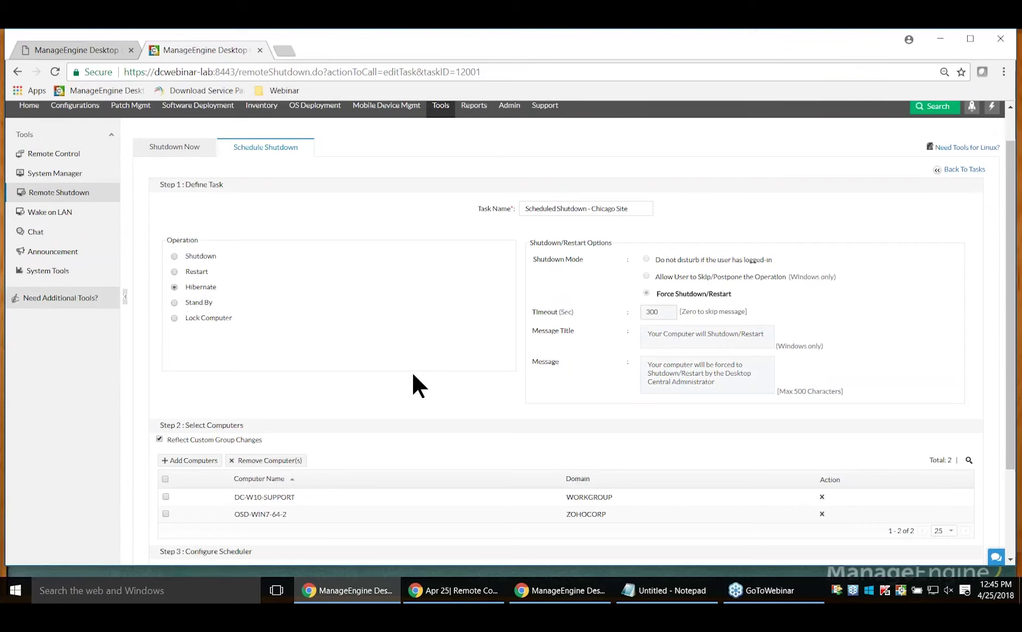
scroll(413, 375, "down", 3)
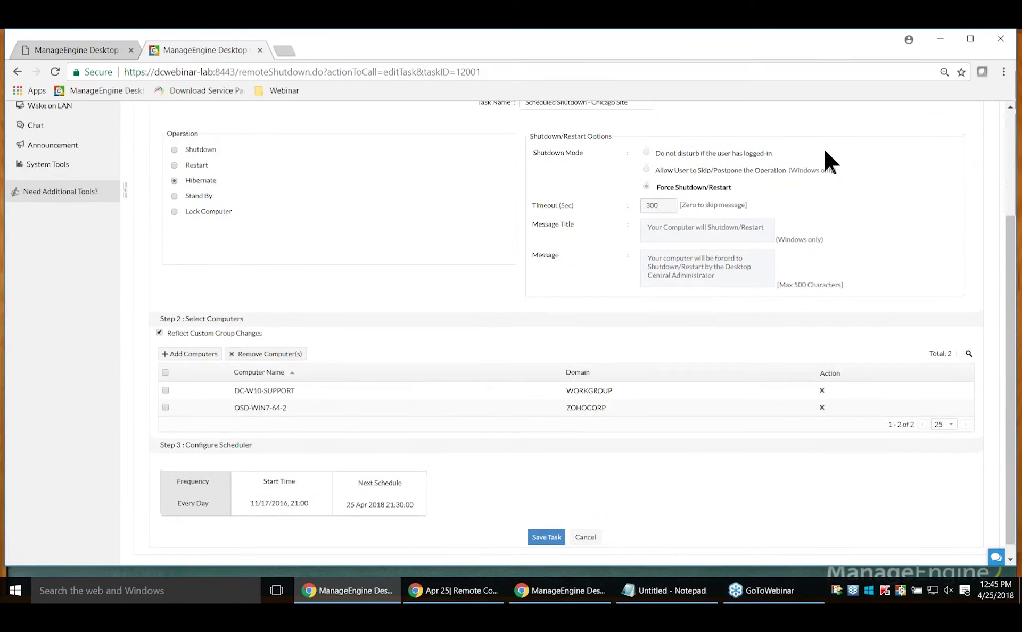
Review the shutdown modes for not disturbing logged-in users and for letting users skip or postpone the operation
scroll(825, 151, "up", 1)
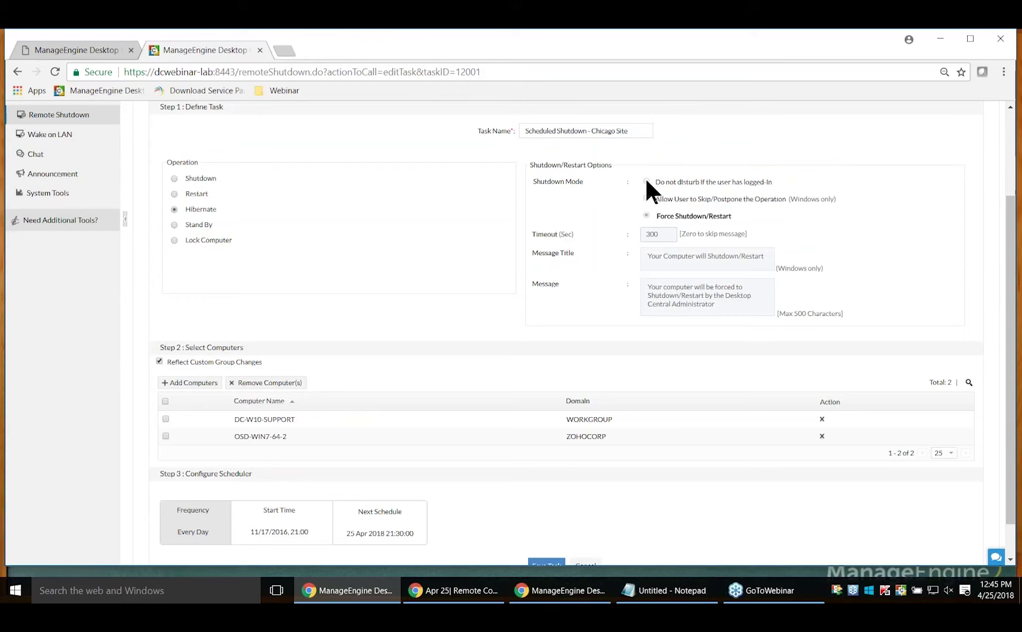
left_click_drag(782, 183, 654, 182)
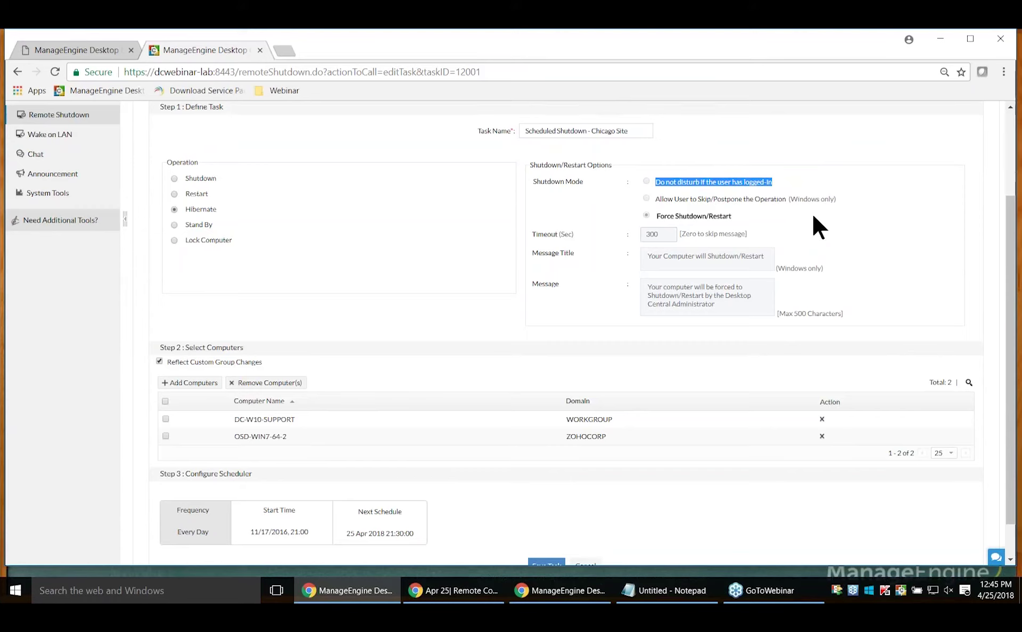
left_click_drag(659, 200, 738, 196)
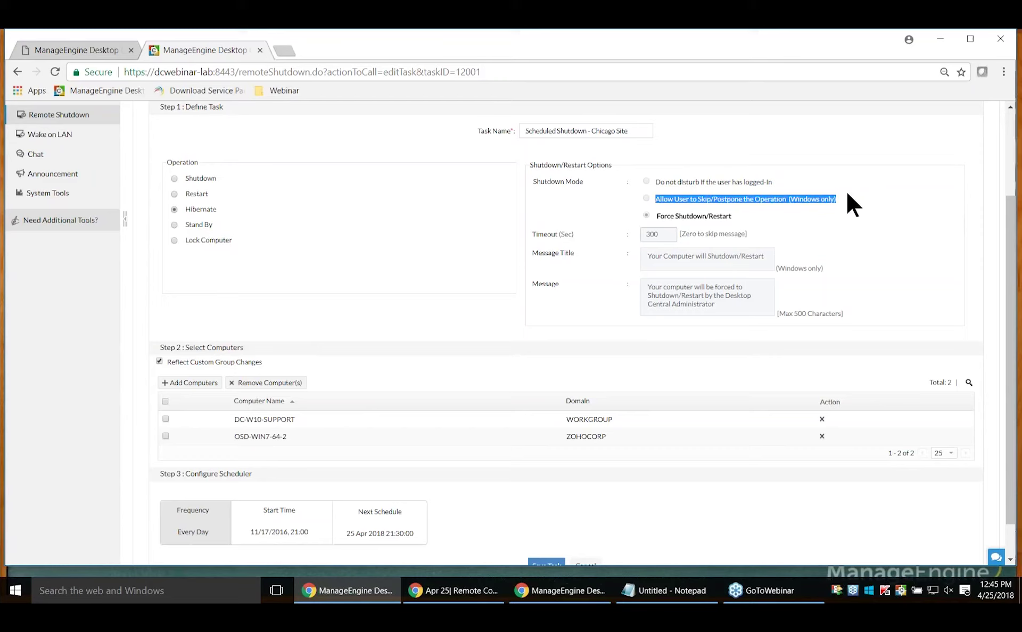
left_click(834, 230)
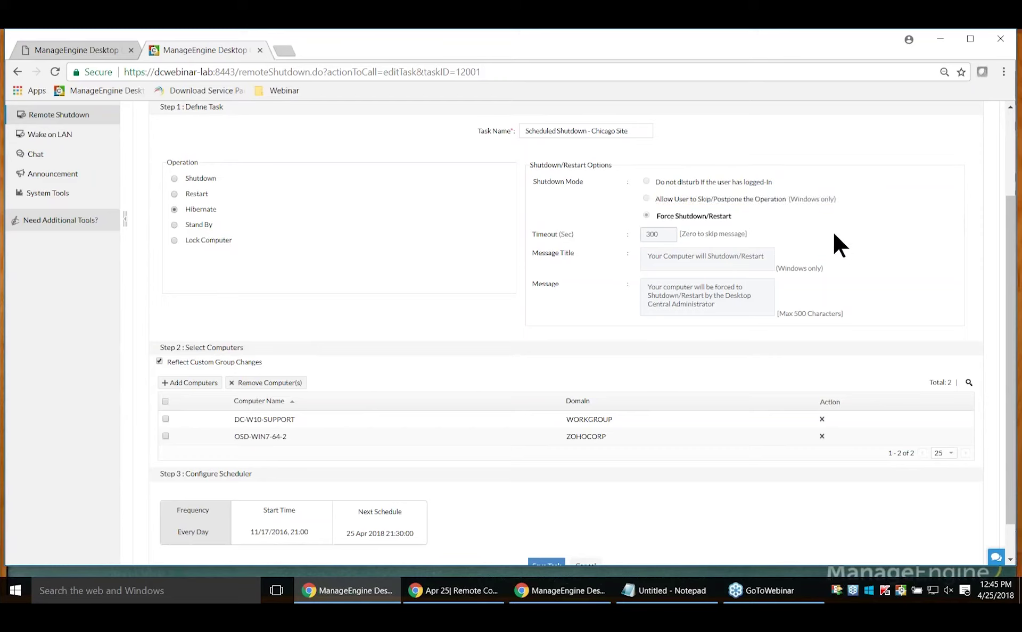
Review the Chicago Site task's Force Shutdown/Restart mode, its target computers and its schedule
left_click_drag(654, 216, 740, 217)
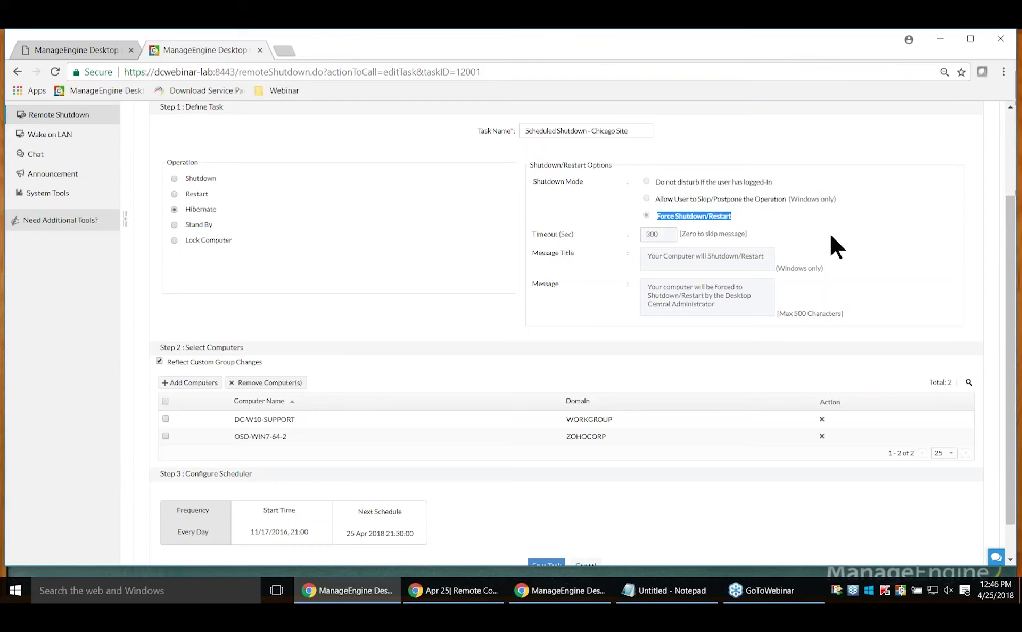
scroll(830, 235, "down", 1)
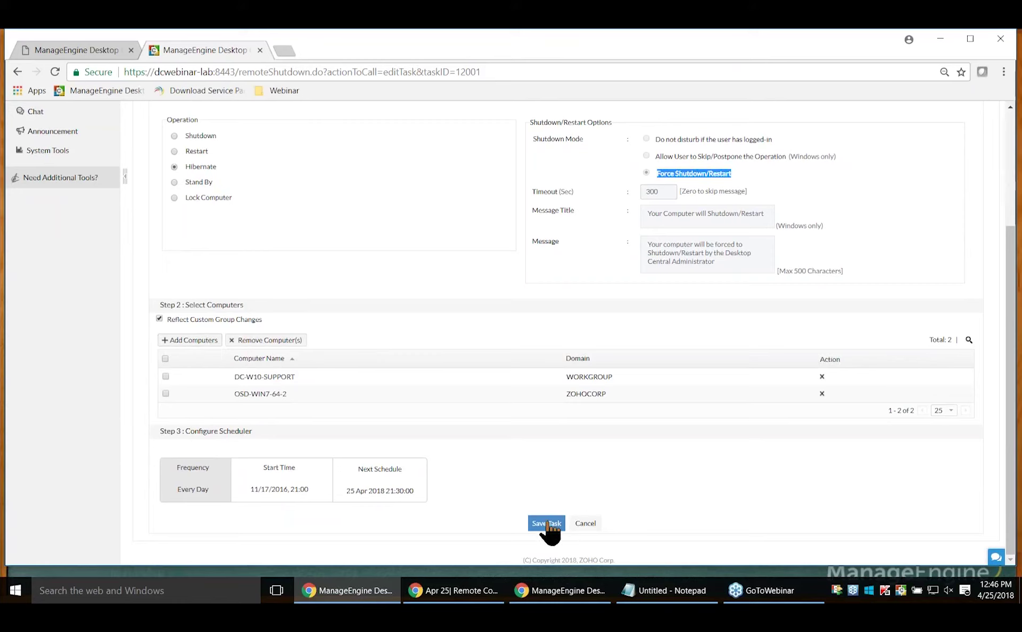
right_click(634, 477)
left_click(573, 467)
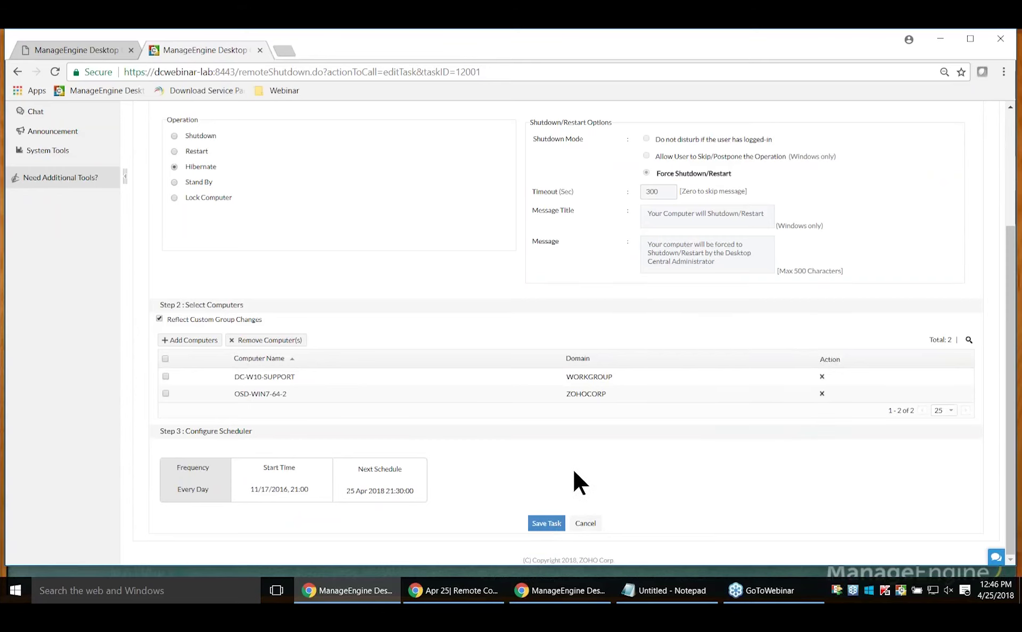
scroll(576, 464, "up", 3)
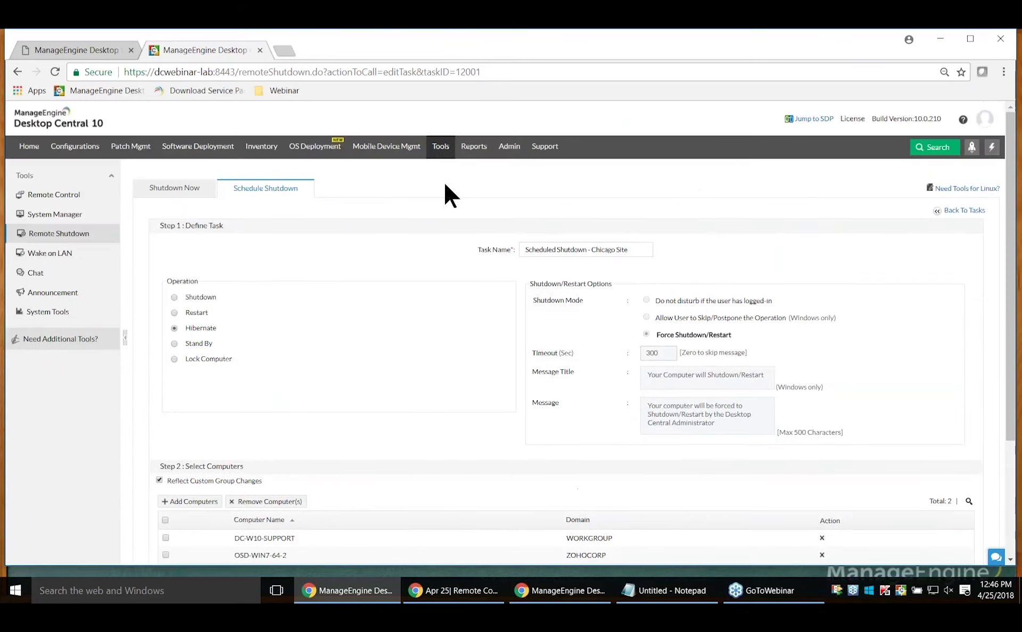
View the System Uptime Report among the Power Mgmt Reports, and switch away to the webinar presentation
left_click(441, 150)
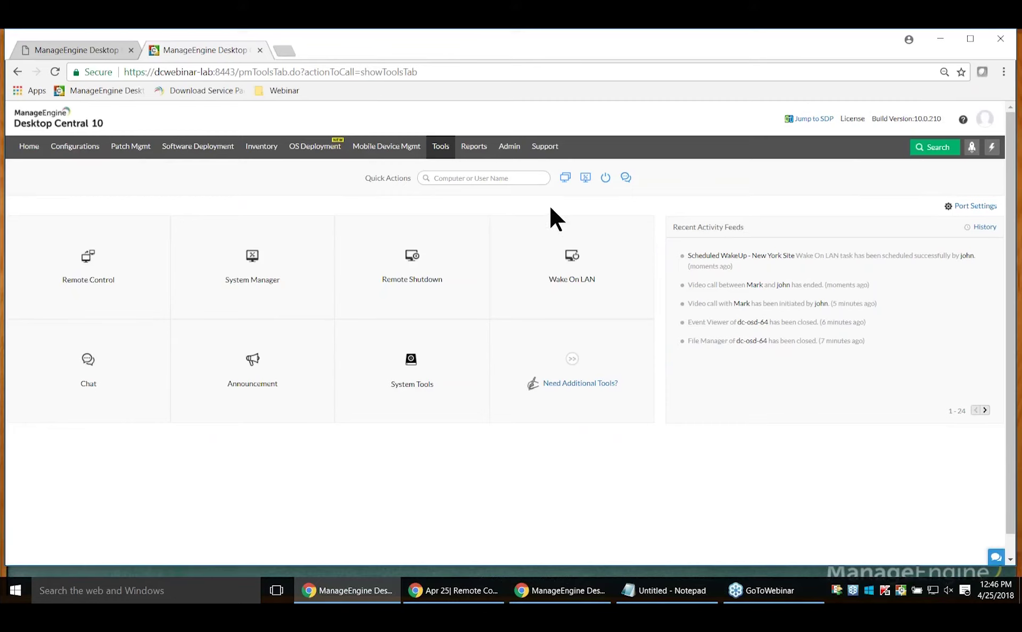
left_click(471, 149)
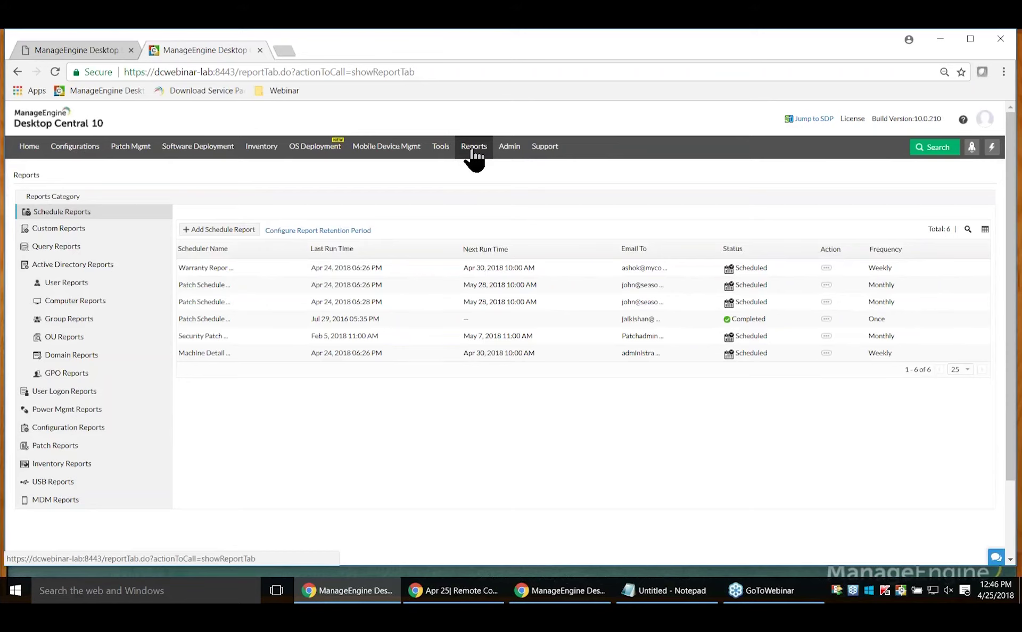
left_click(76, 412)
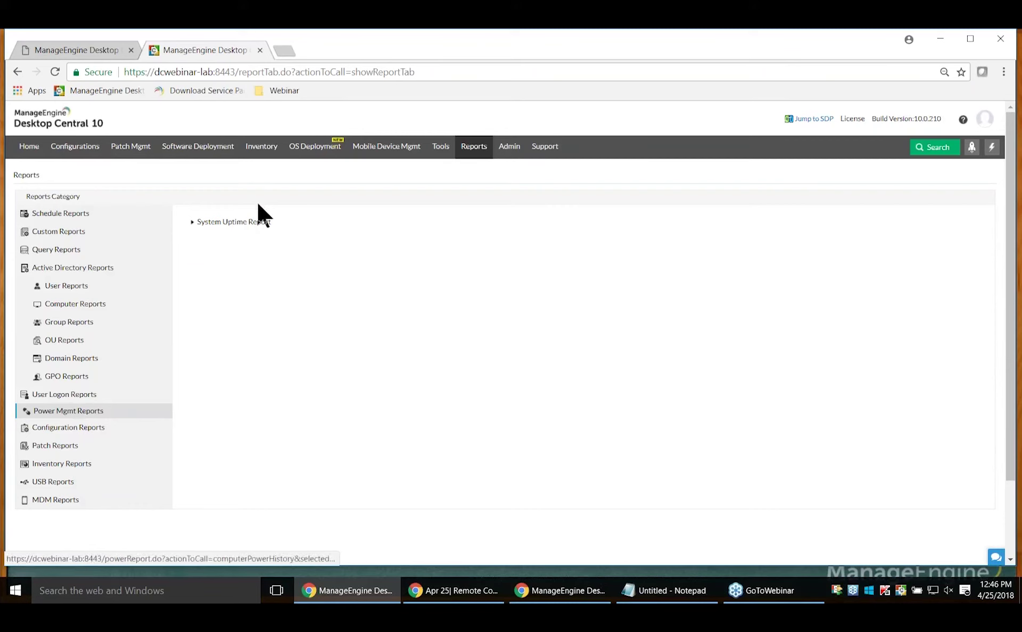
left_click(238, 223)
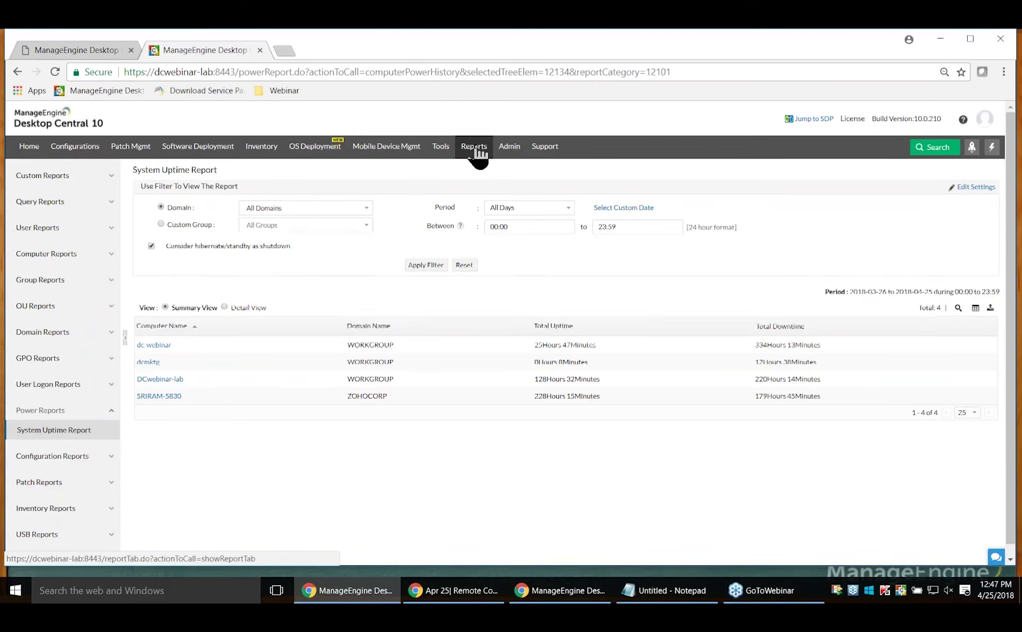
key("alt+Tab")
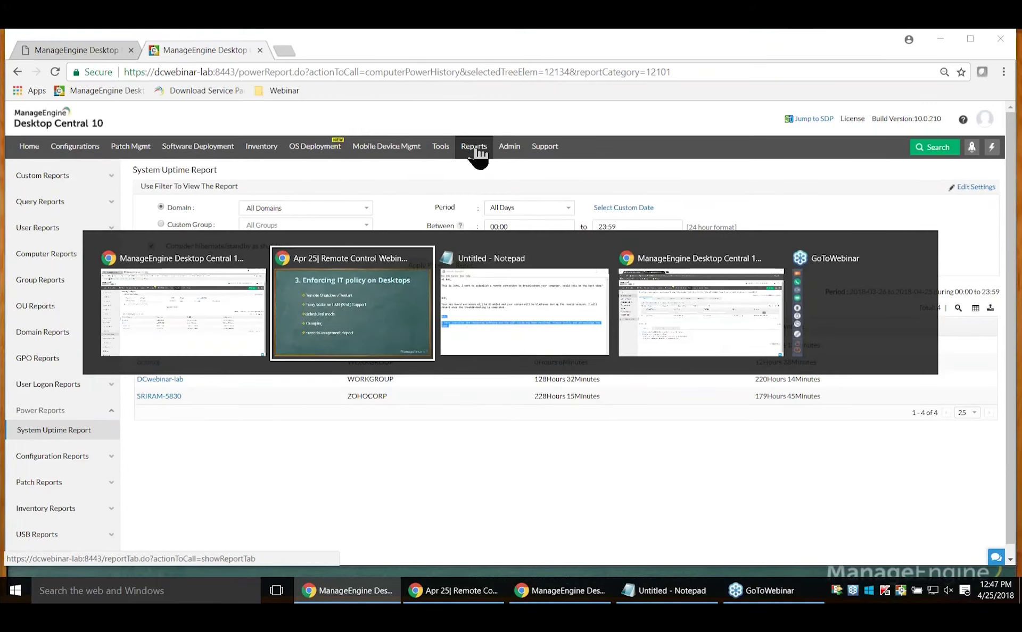
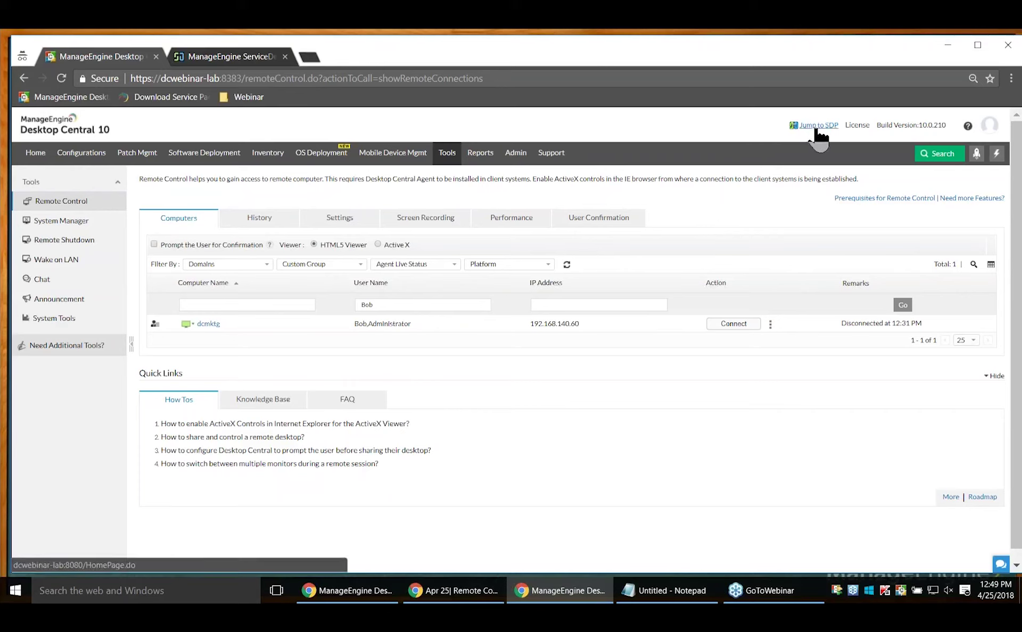
View the work log of request 489 in ServiceDesk Plus and return to Desktop Central's Remote Control page
left_click(261, 63)
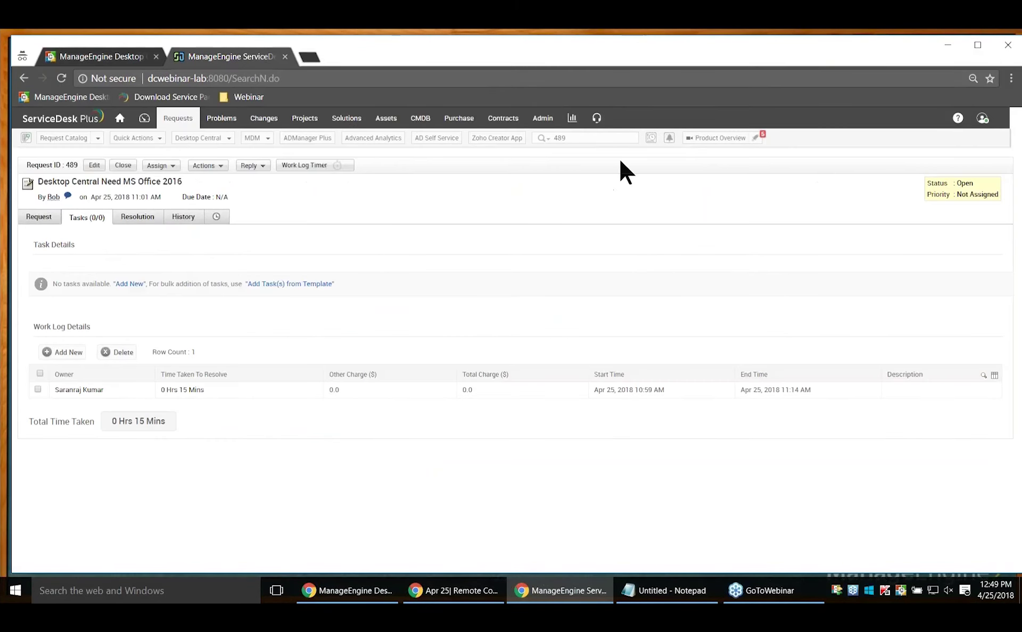
left_click(596, 139)
left_click(595, 141)
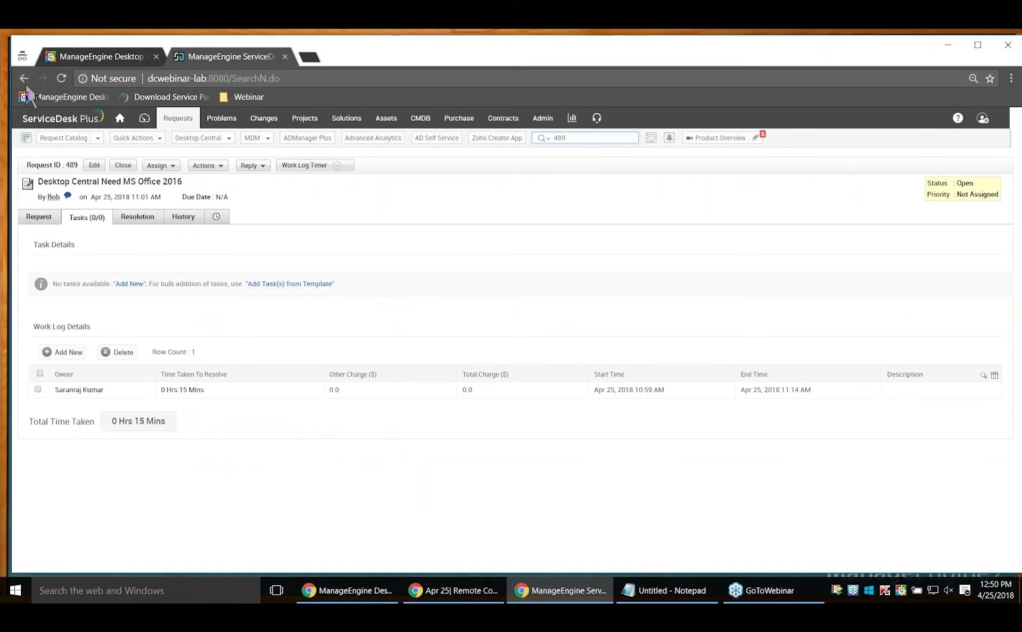
left_click(96, 55)
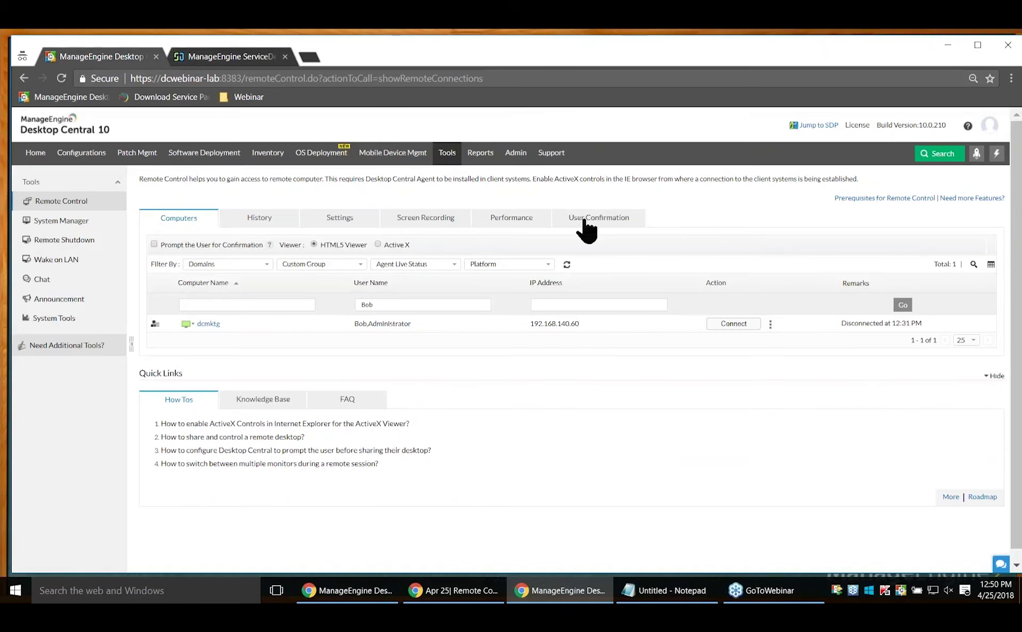
Start a remote connection to dc-osd-64, read the help on the SDP Request ID field, and cancel the connection prompt
left_click(450, 161)
left_click(83, 288)
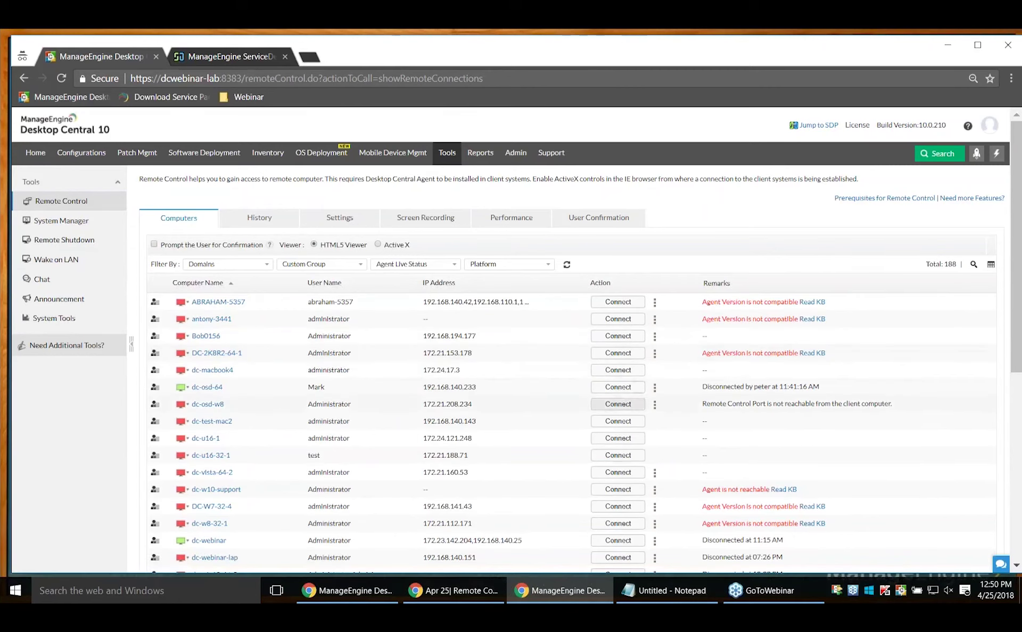
left_click(631, 387)
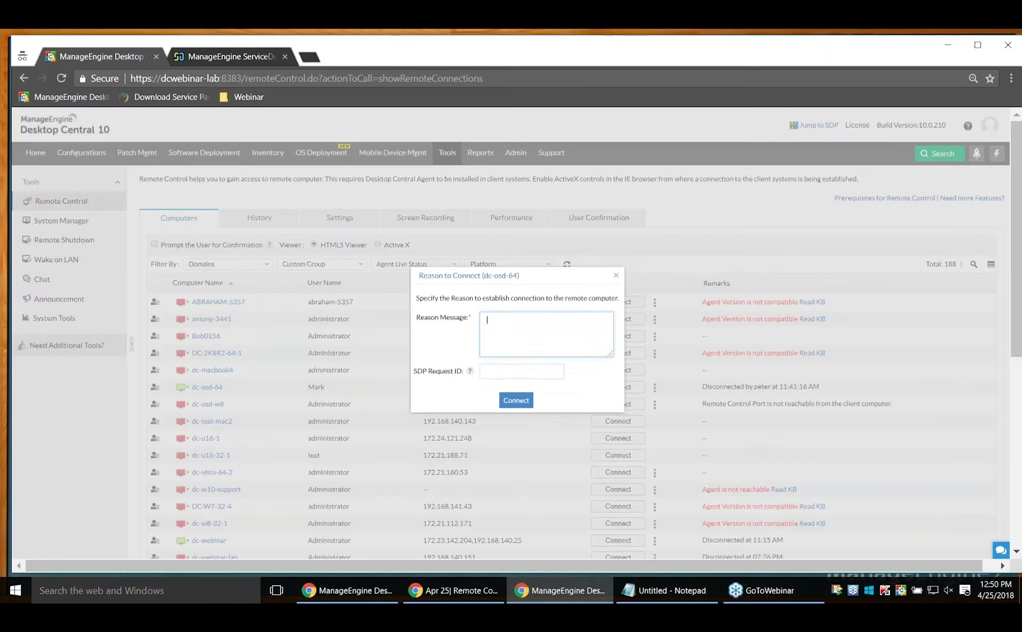
left_click(470, 371)
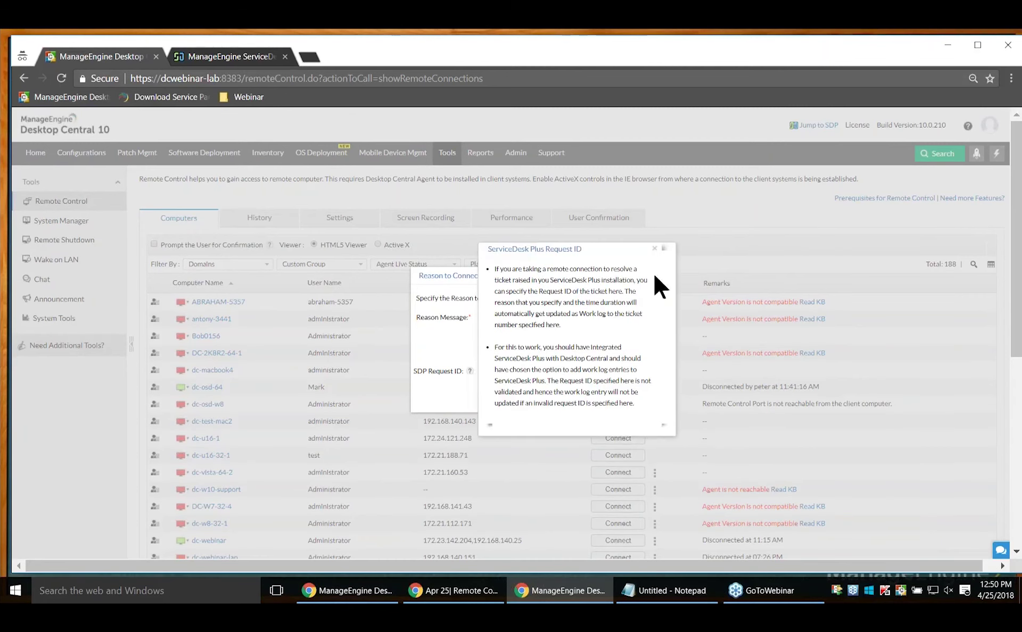
left_click(655, 249)
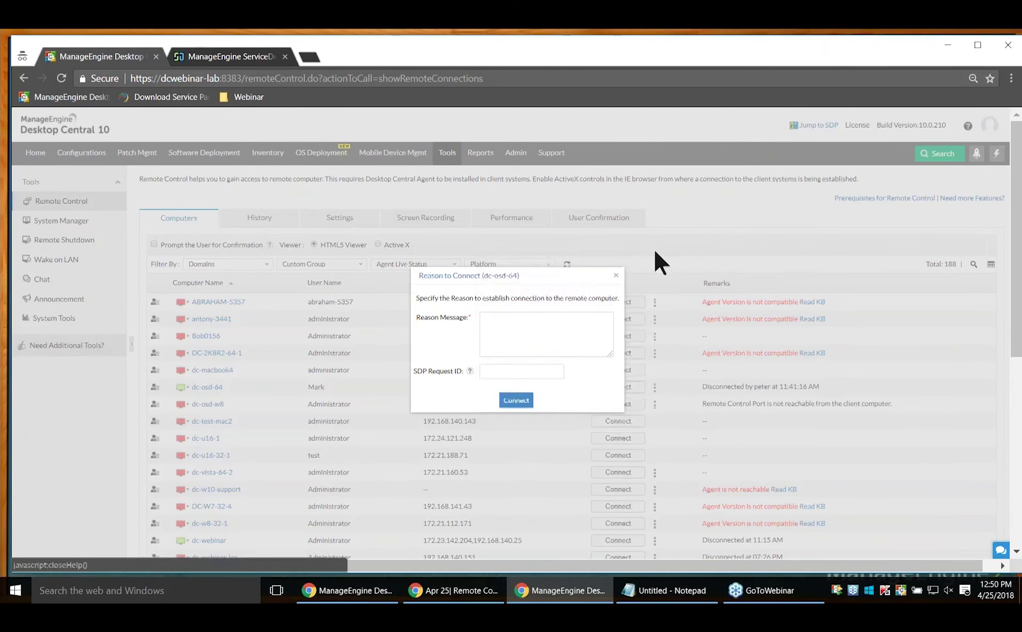
left_click(546, 376)
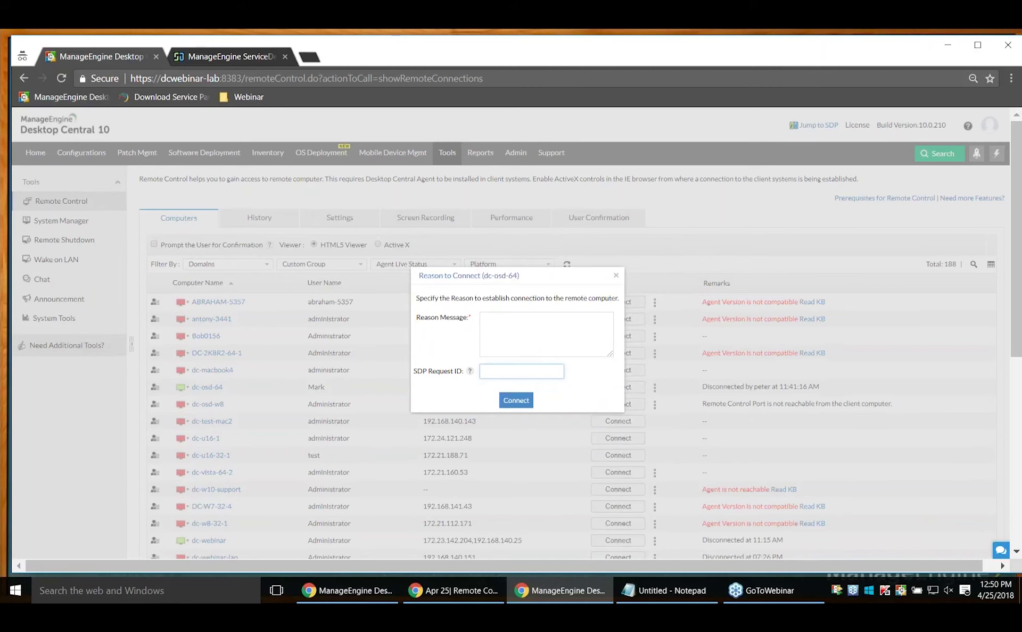
left_click(616, 275)
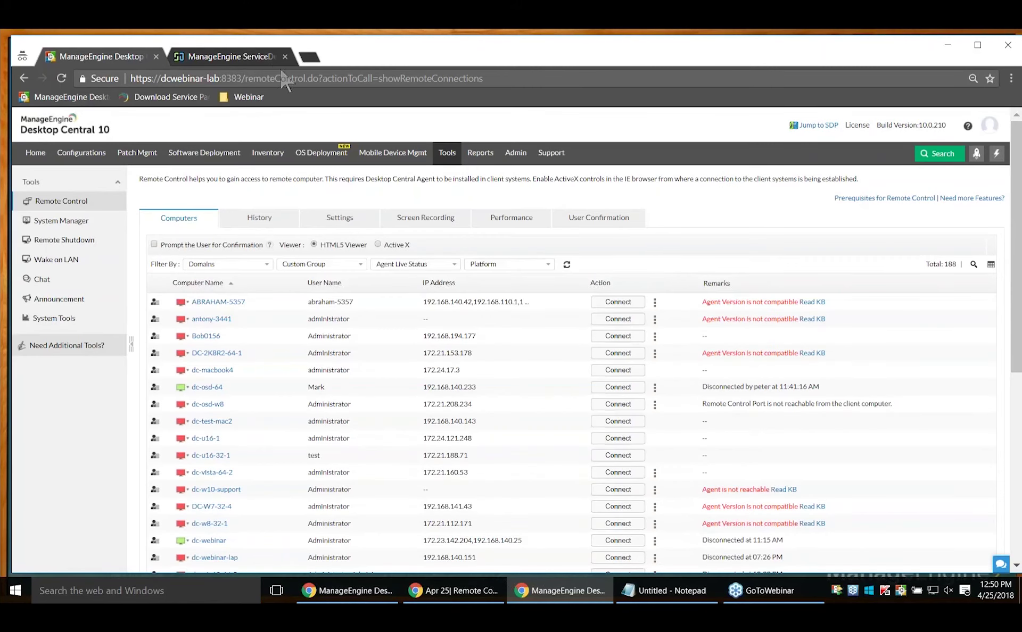
Search ServiceDesk Plus for request 489 and review its description and request details
left_click(228, 56)
left_click(594, 138)
type("489")
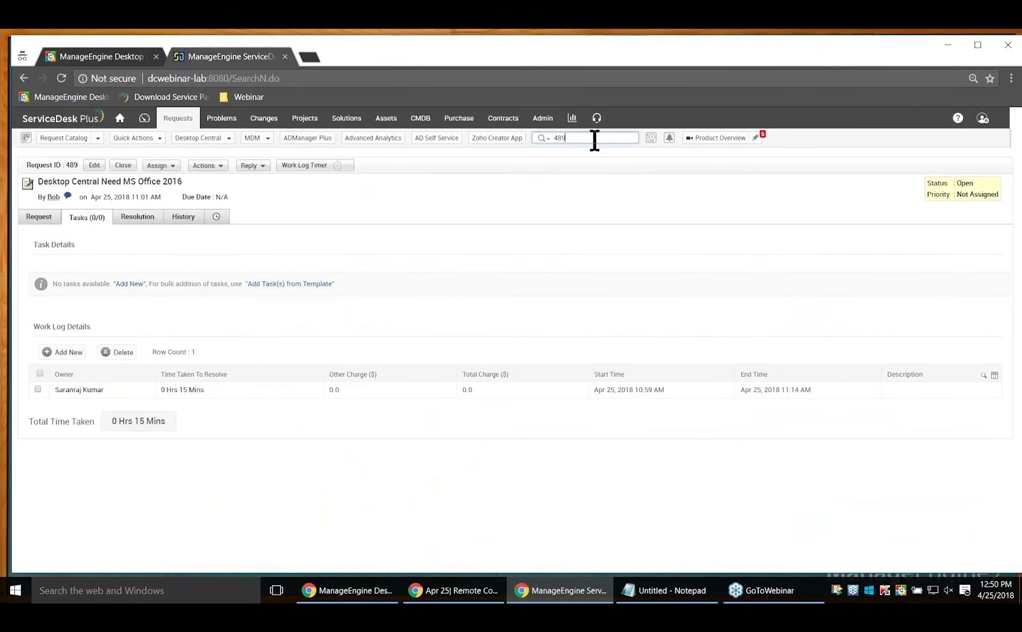
key("Return")
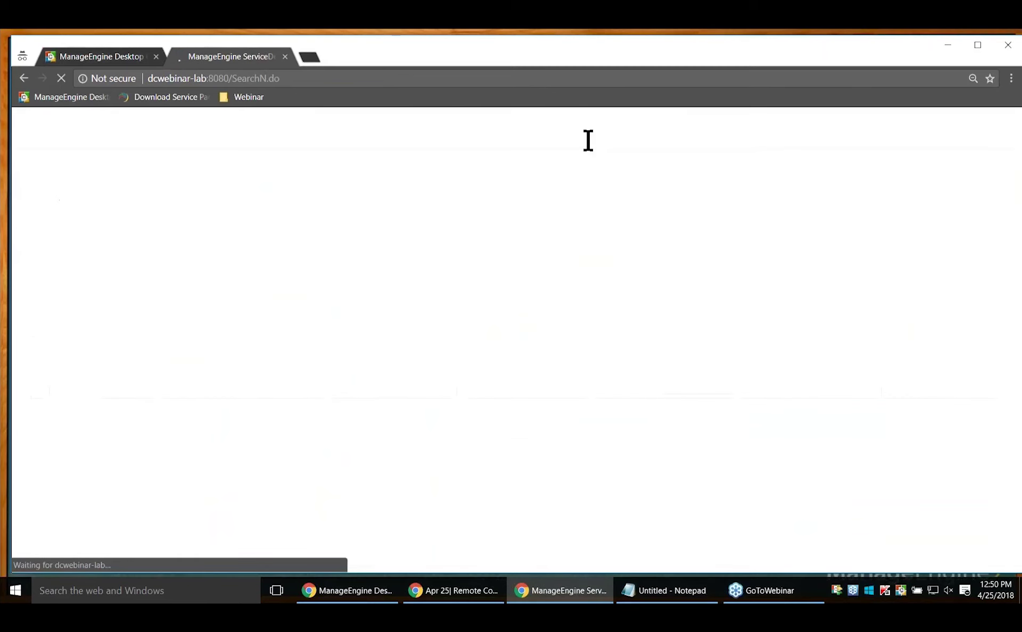
double_click(557, 138)
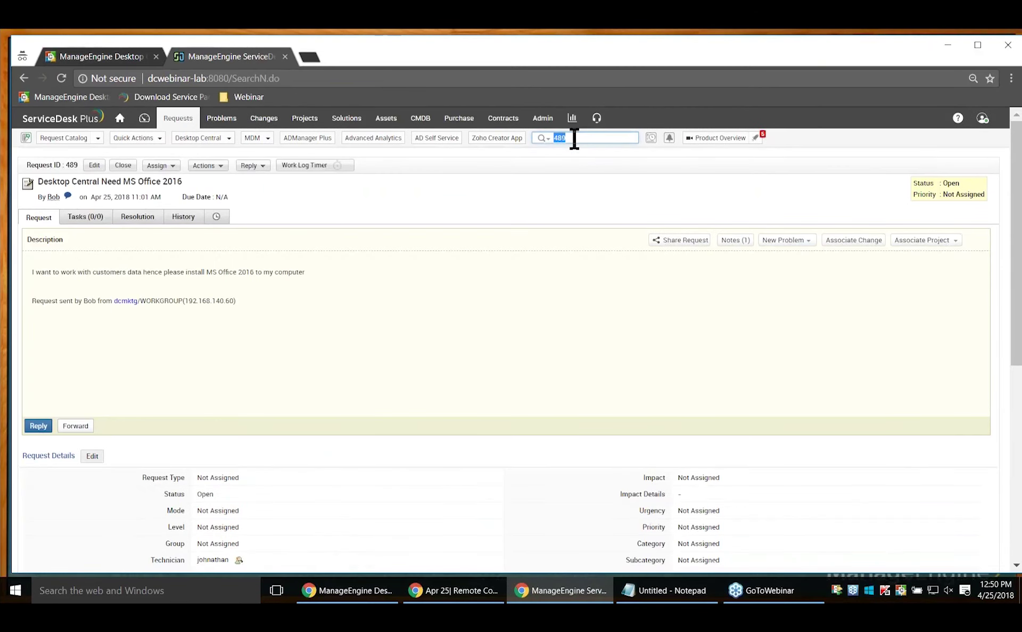
left_click(531, 183)
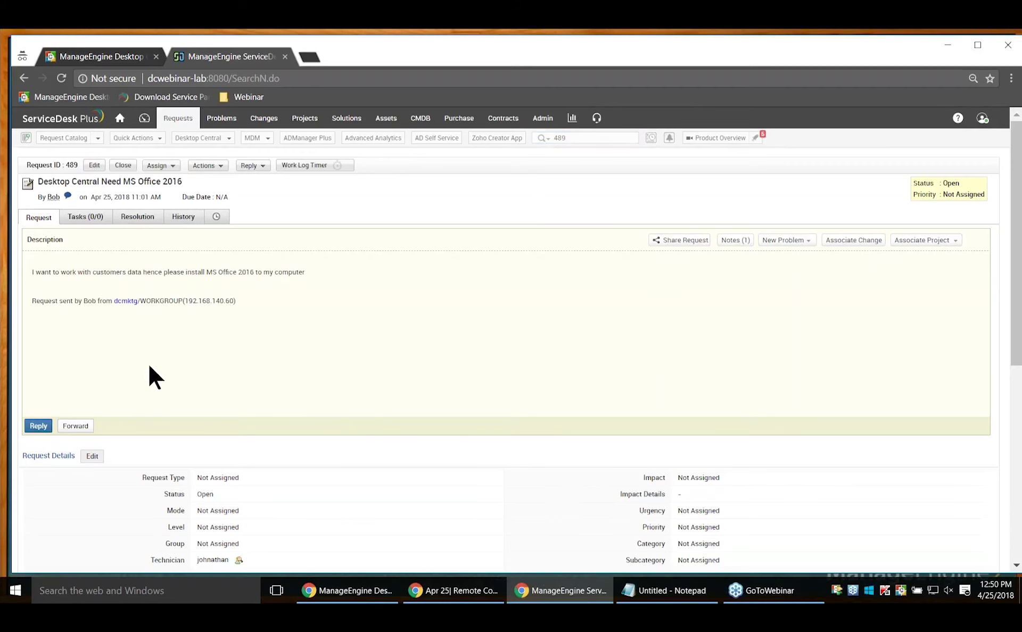
scroll(149, 367, "down", 3)
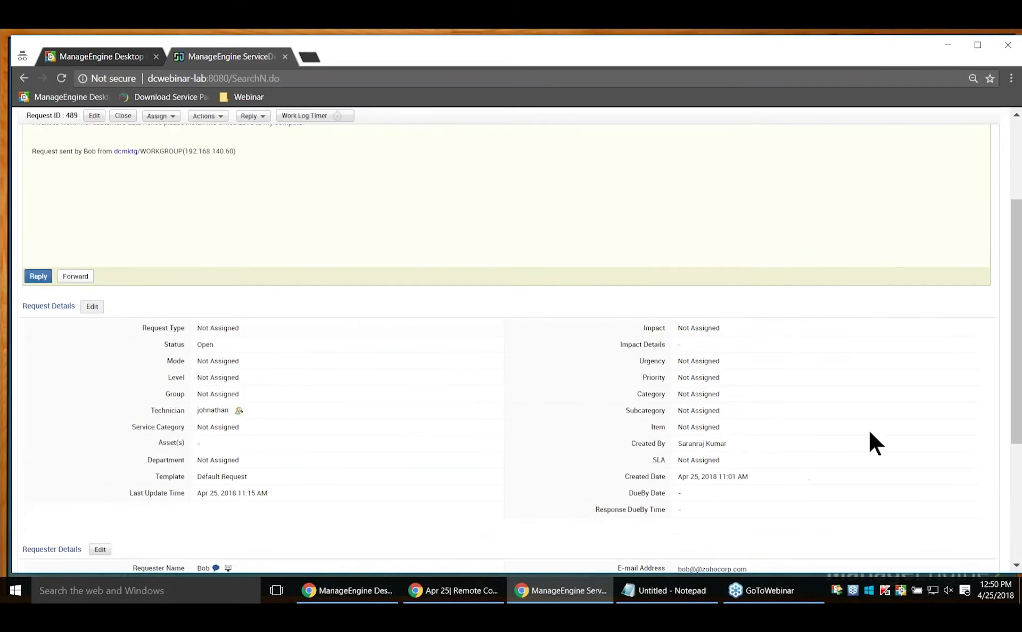
scroll(832, 434, "up", 3)
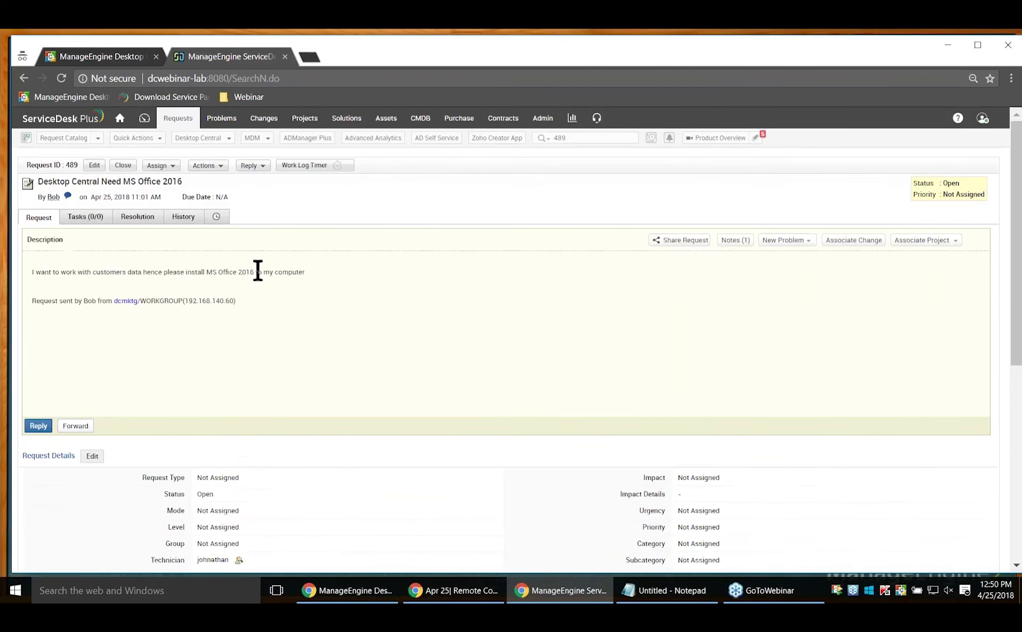
Review the time taken, start time and end time in the work log details of request 489
left_click(80, 218)
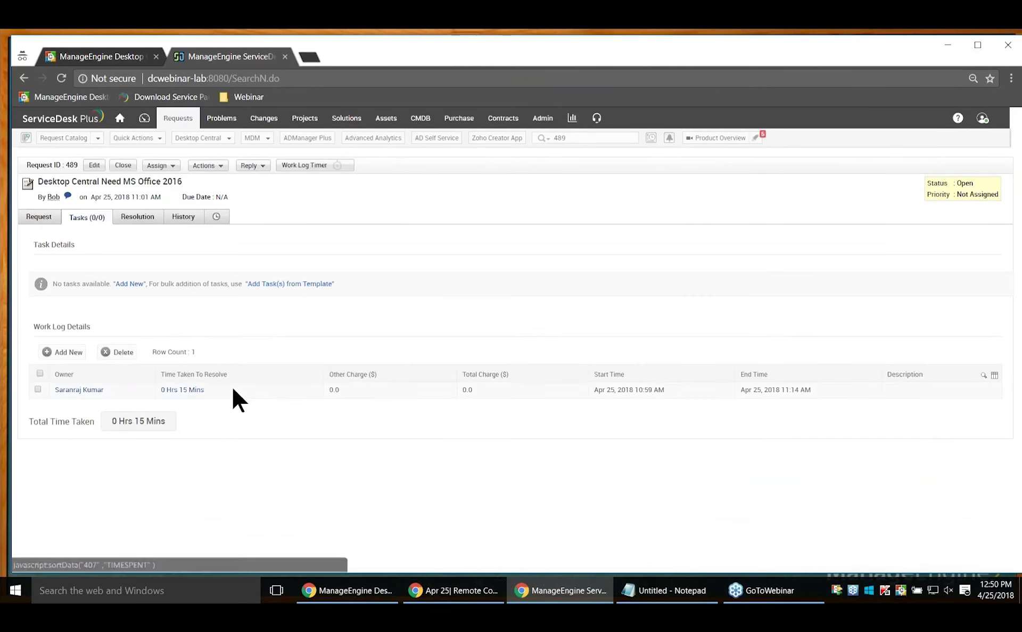
left_click_drag(593, 390, 666, 391)
left_click_drag(740, 390, 827, 396)
left_click(823, 394)
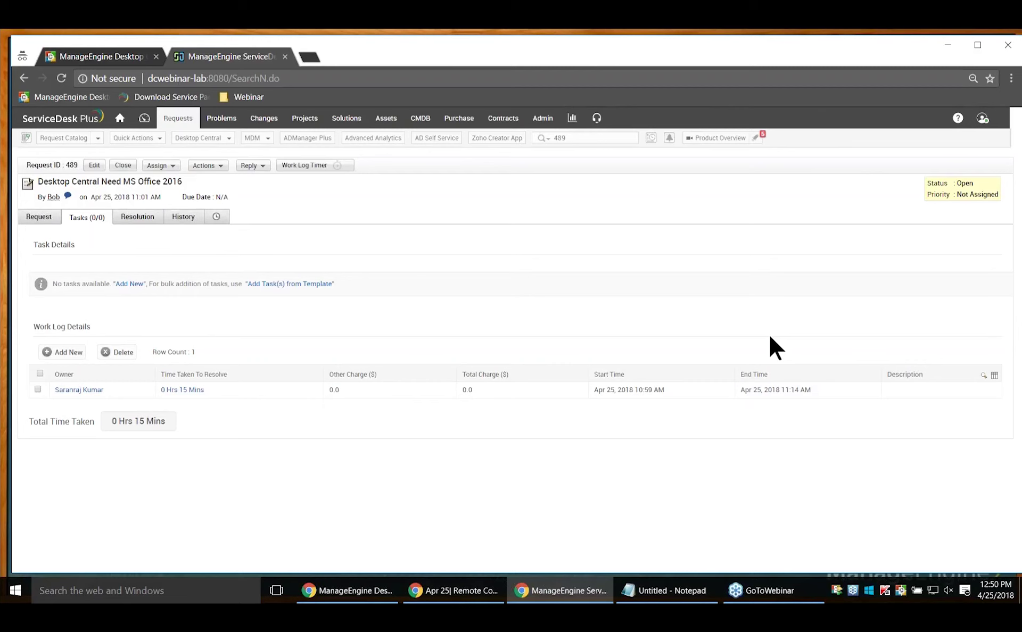
Advance the webinar presentation to the Scenario 2 slide and switch back to Desktop Central's System Uptime Report
key("alt+Tab")
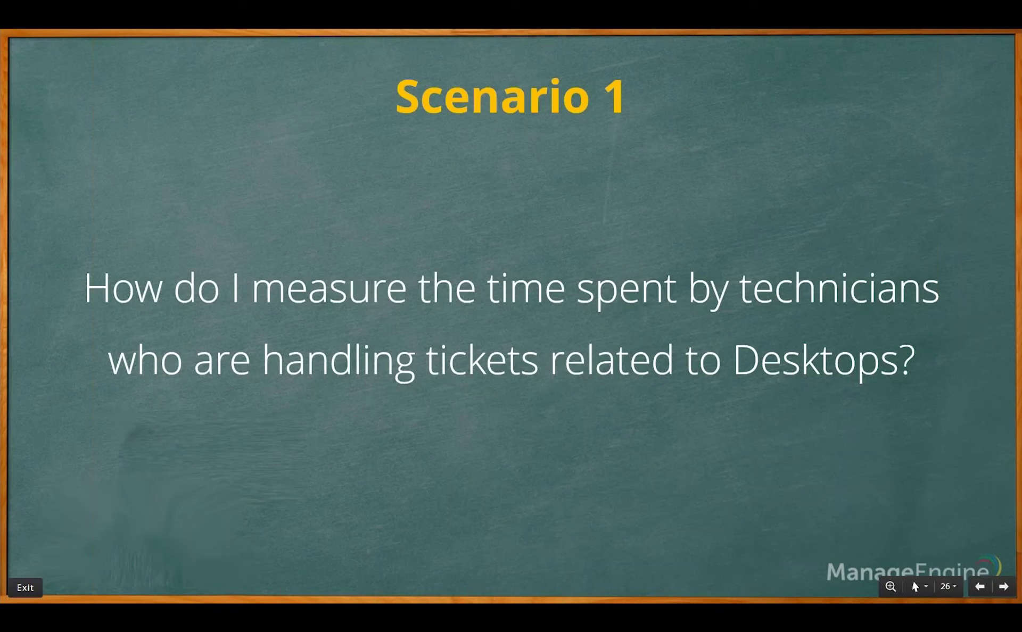
key("Right")
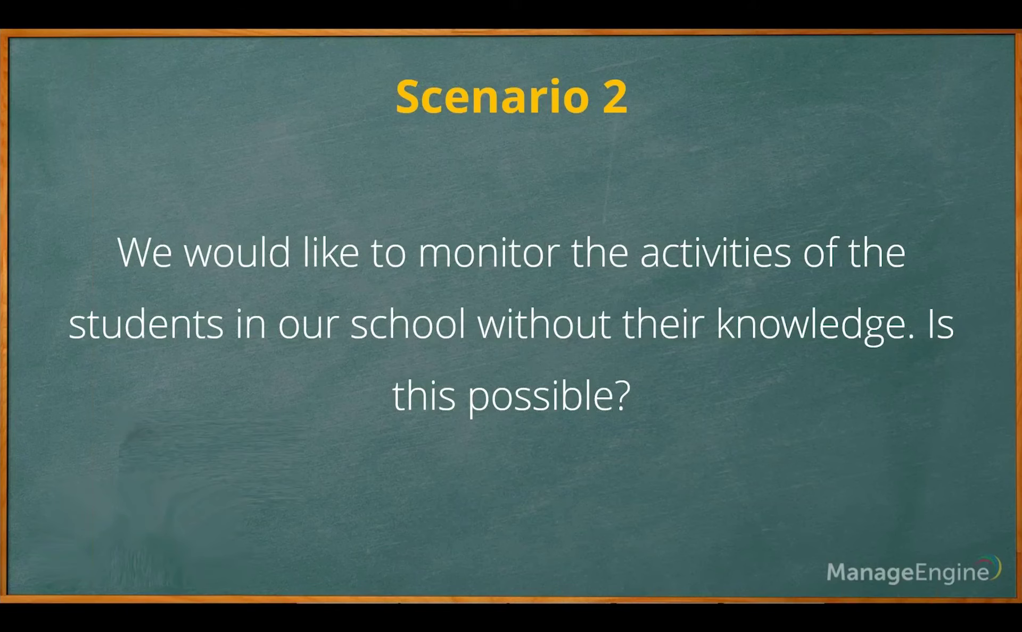
key("alt+Tab")
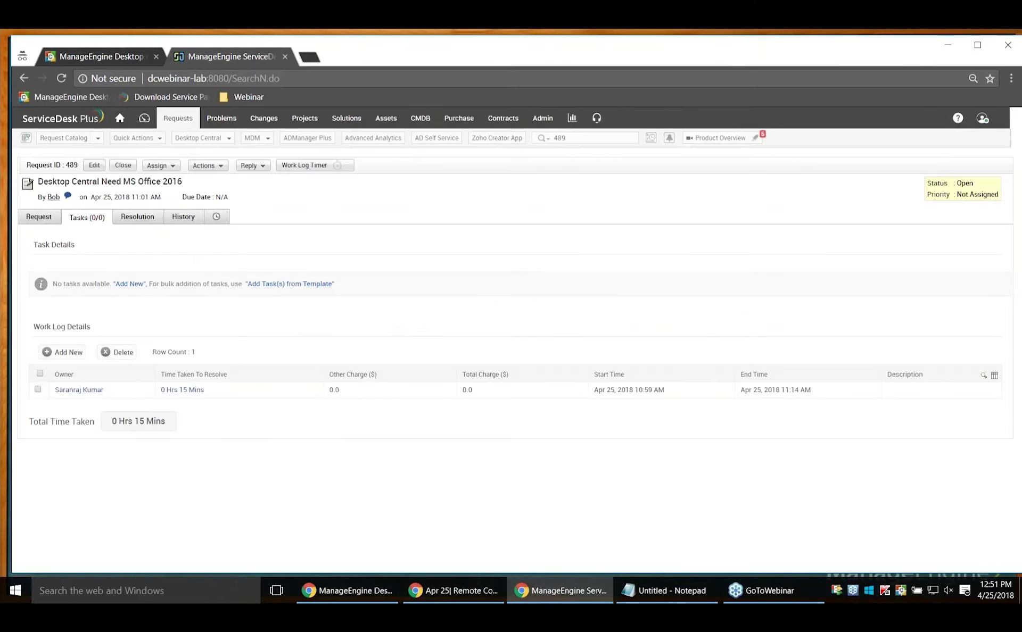
key("alt+Tab")
key("Tab")
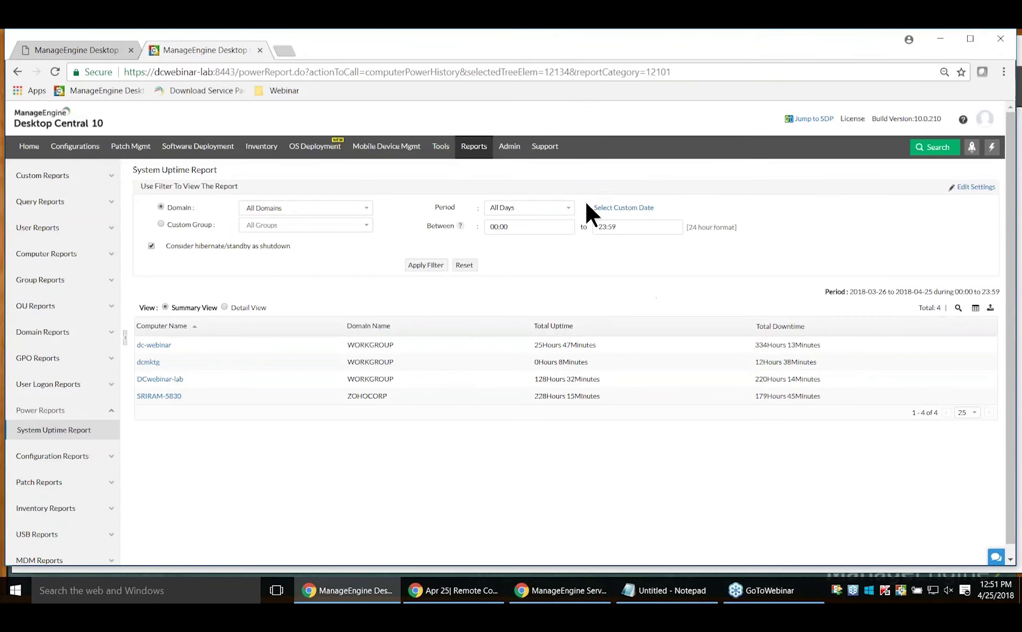
Review the Remote Control general and idle session settings, and return to the list of computers
left_click(441, 147)
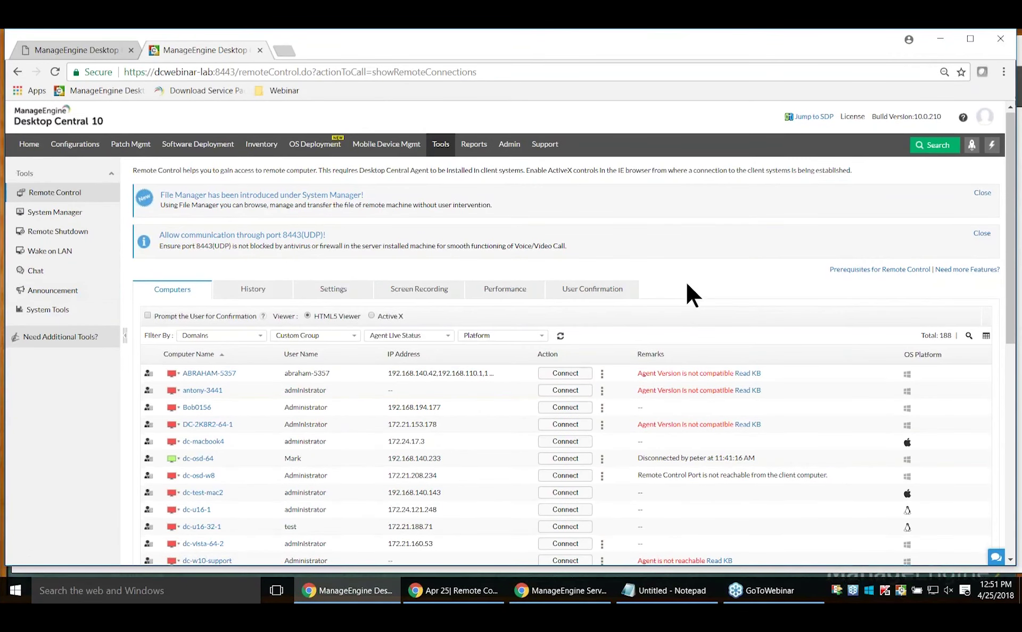
scroll(687, 284, "down", 3)
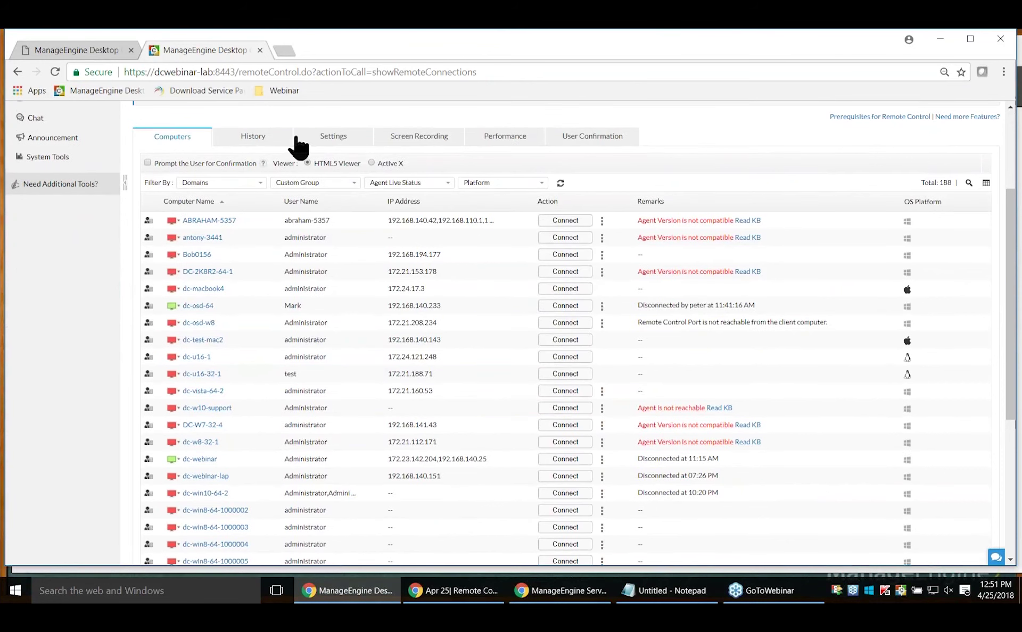
left_click(340, 137)
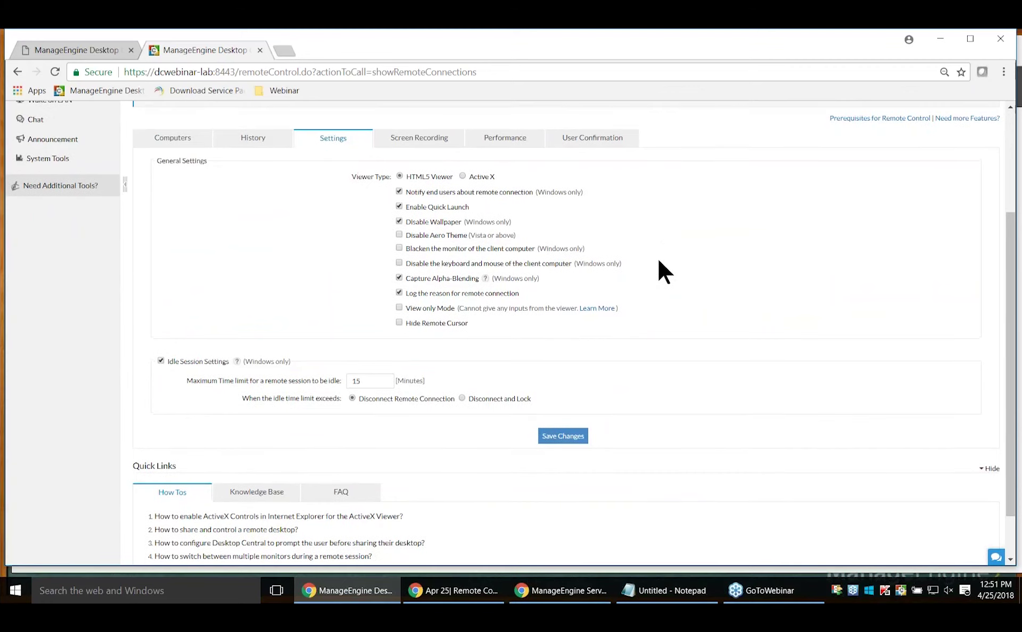
left_click(158, 180)
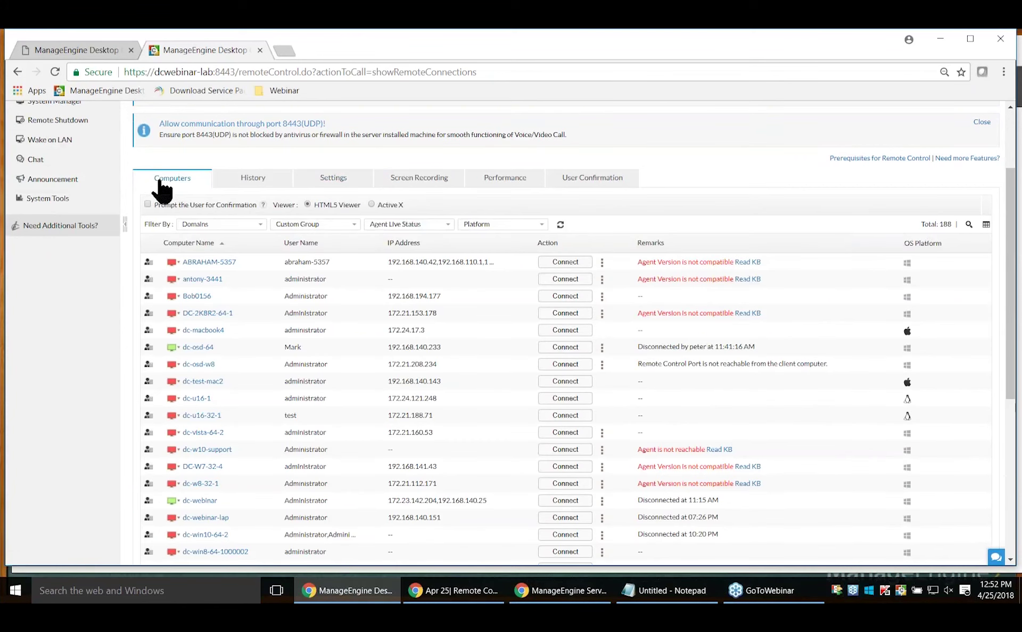
Highlight the Prompt the User for Confirmation option above the computer list, and advance the webinar presentation to the Scenario 3 slide
left_click_drag(147, 205, 254, 210)
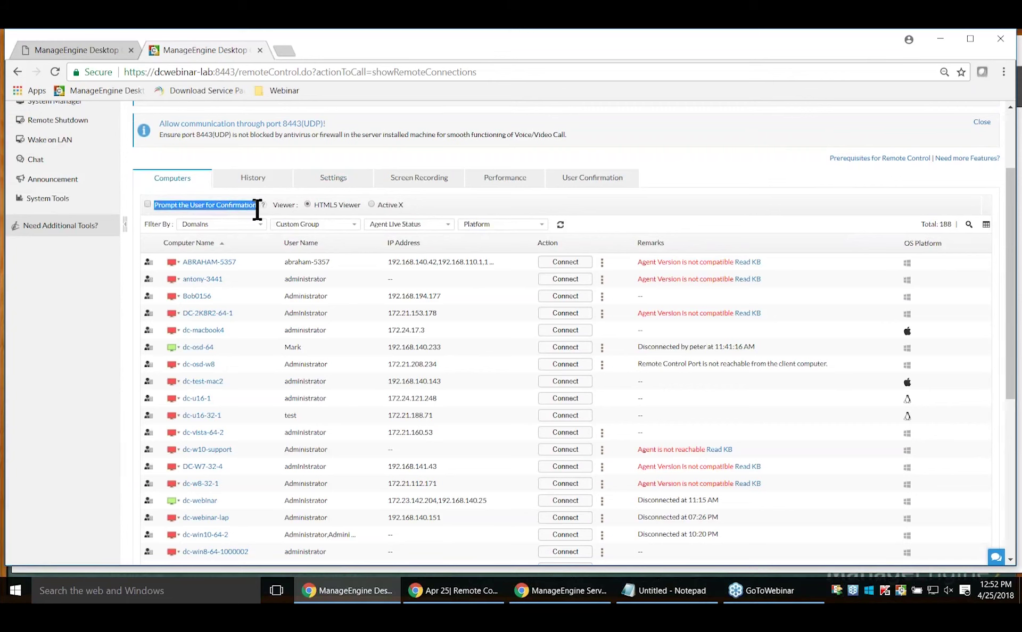
left_click(724, 156)
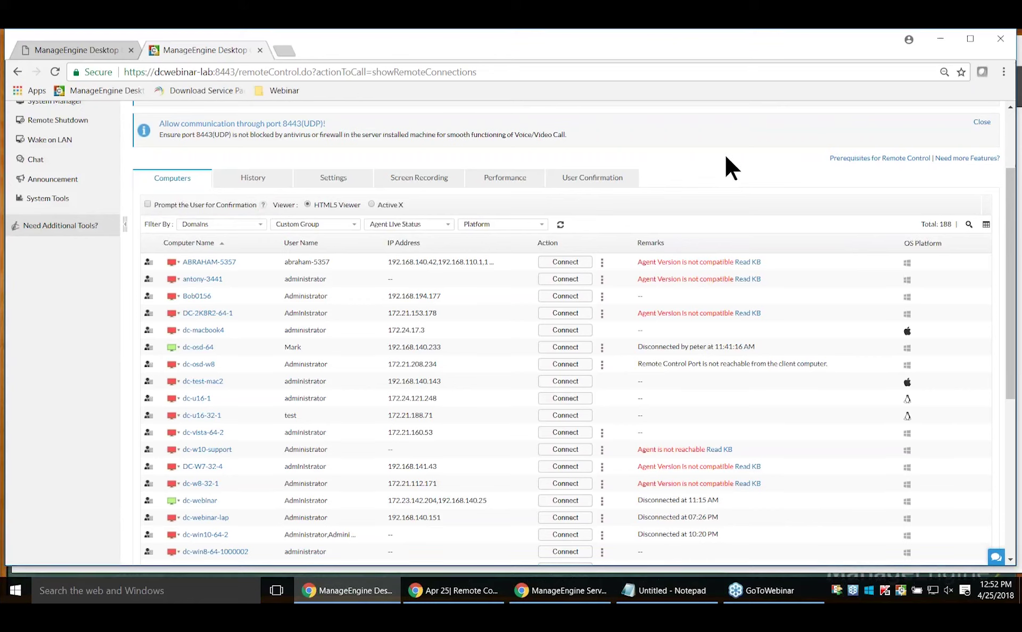
key("alt+Tab")
key("alt+Tab")
key("alt+Tab")
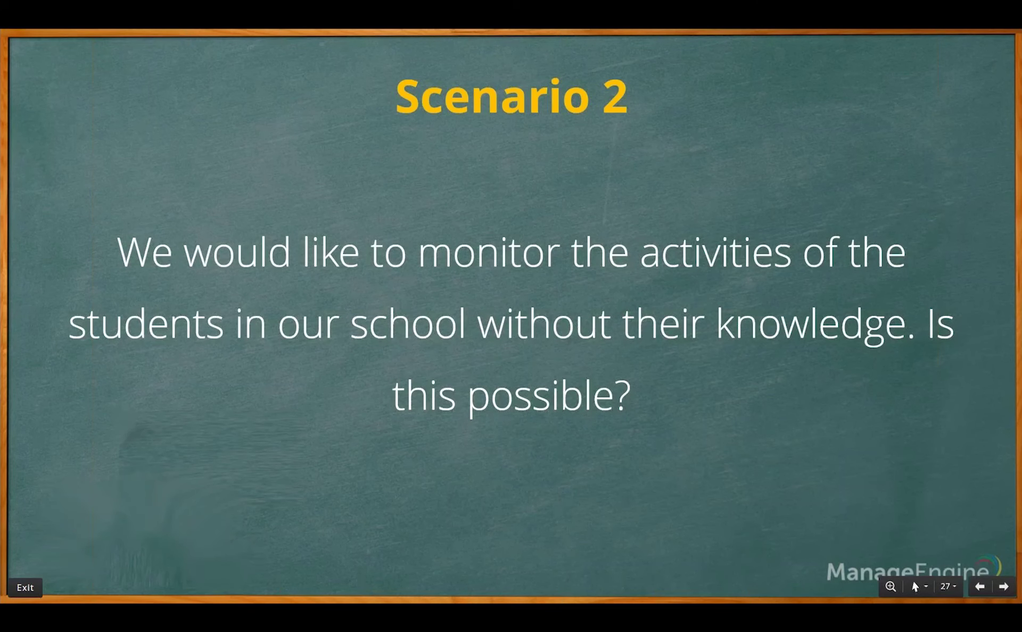
key("Right")
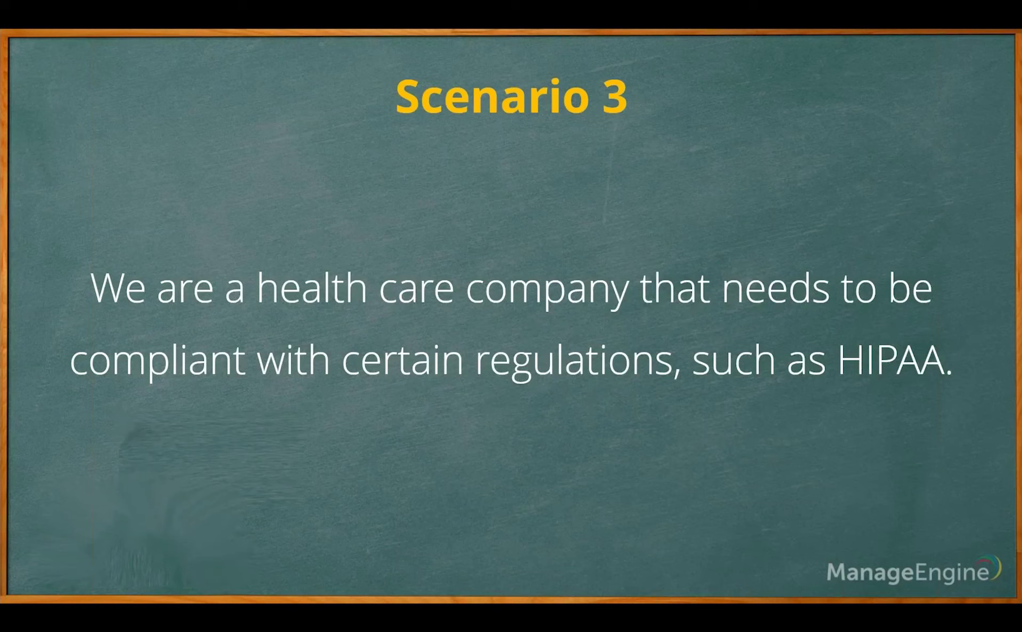
Switch to Desktop Central to review the user confirmation prompt option, and return to the presentation and advance to the Scenario 4 slide
key("alt+Tab")
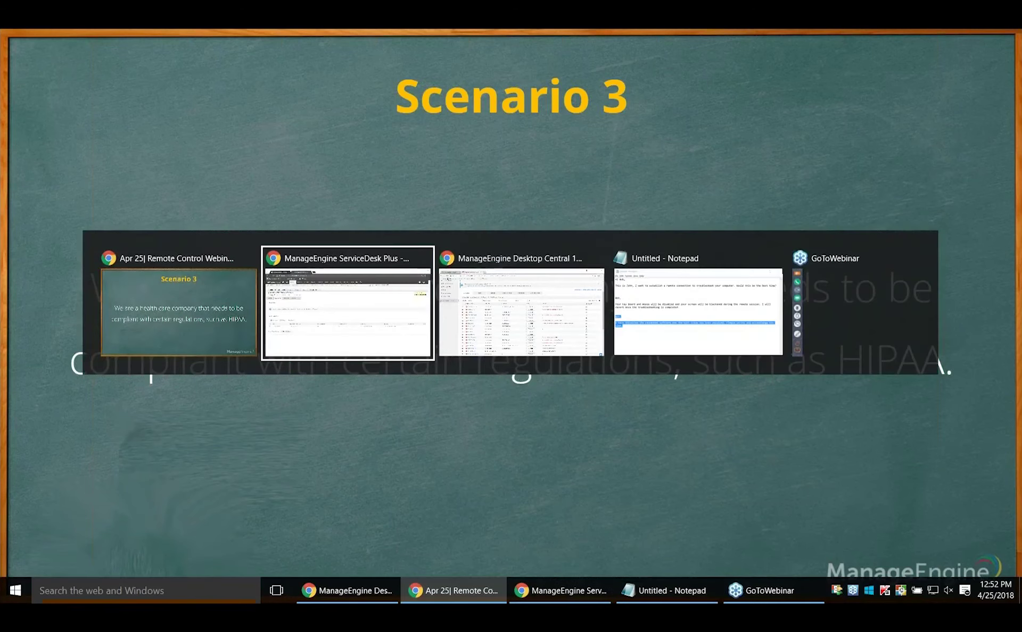
key("alt+Tab")
key("alt+Tab")
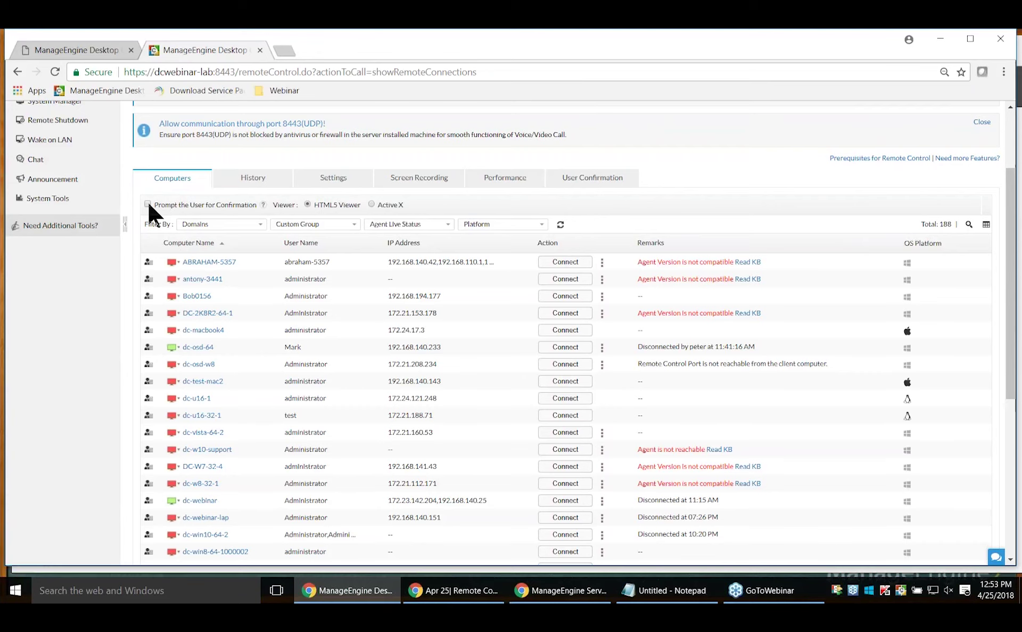
key("alt+Tab")
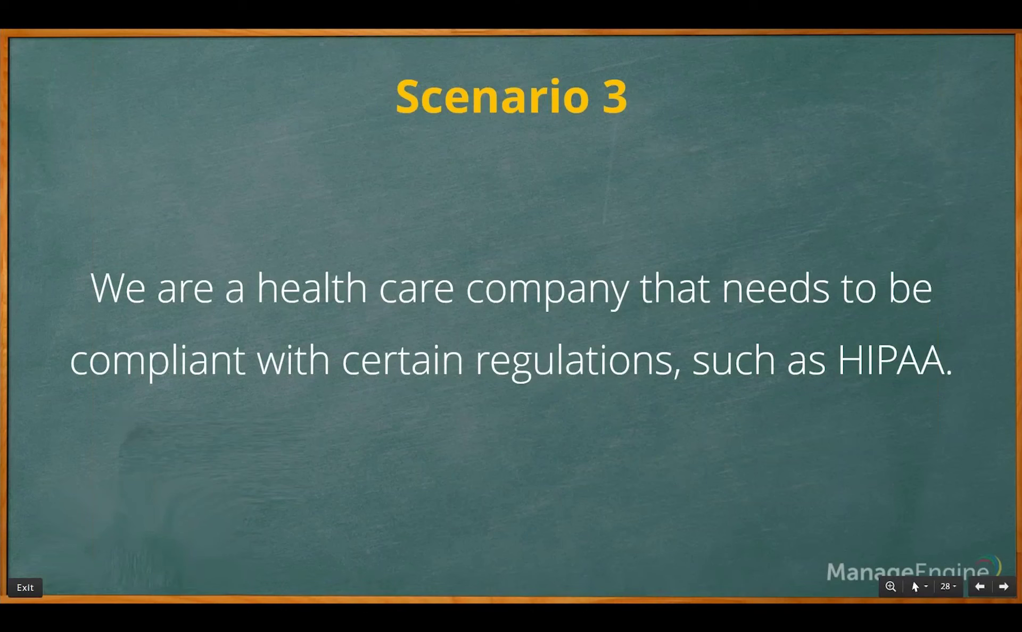
key("Right")
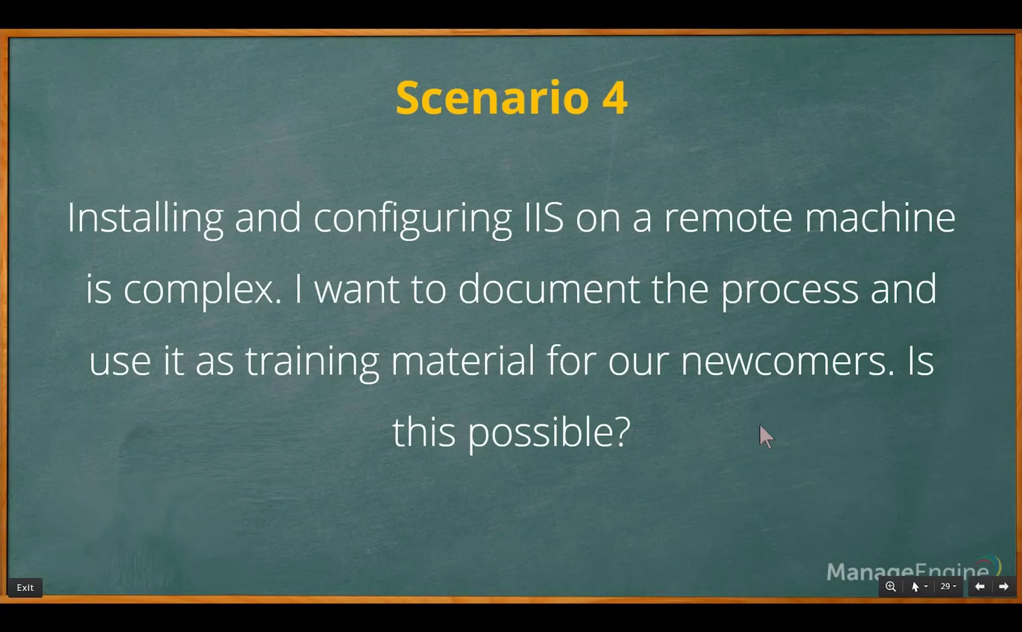